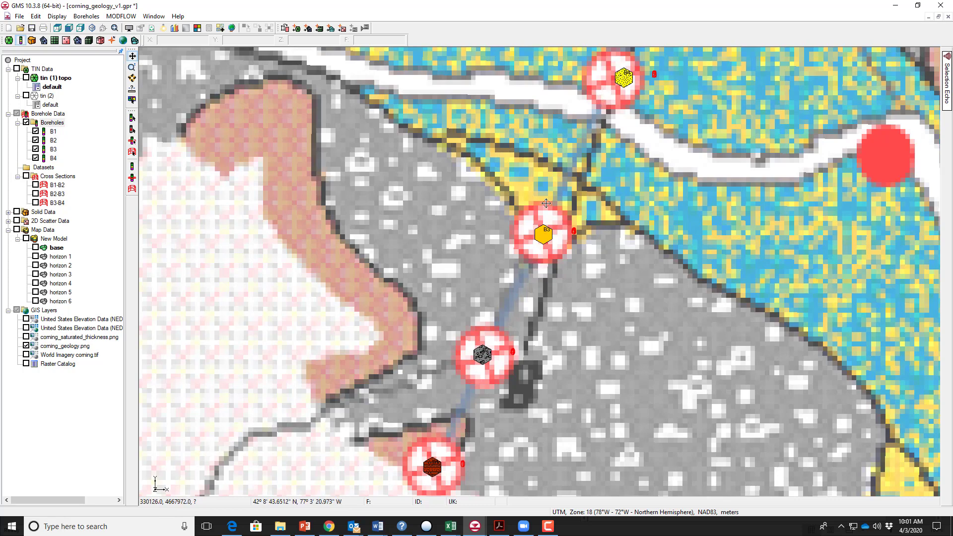
# - Hide the corning_geology.png map layer, leaving only the four boreholes displayed
pyautogui.click(27, 346)
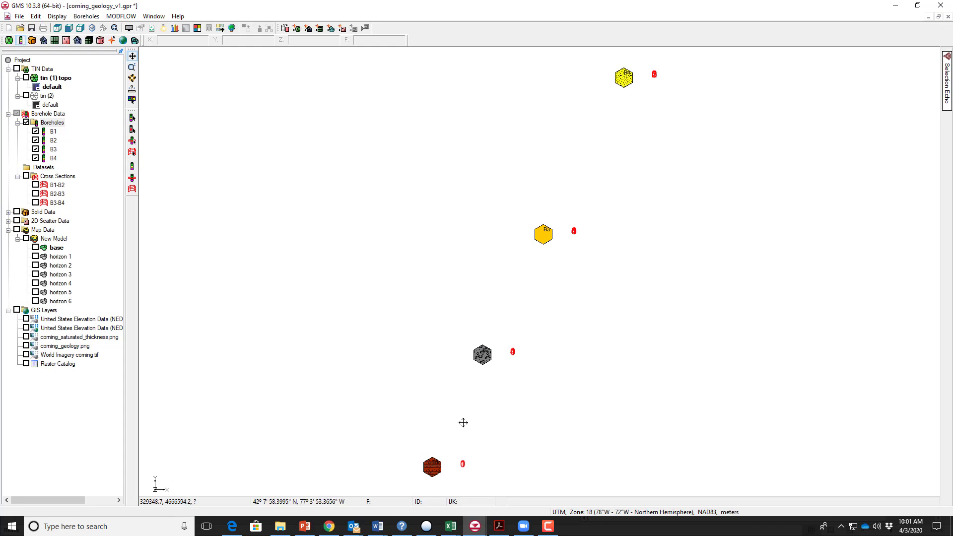
pyautogui.click(27, 346)
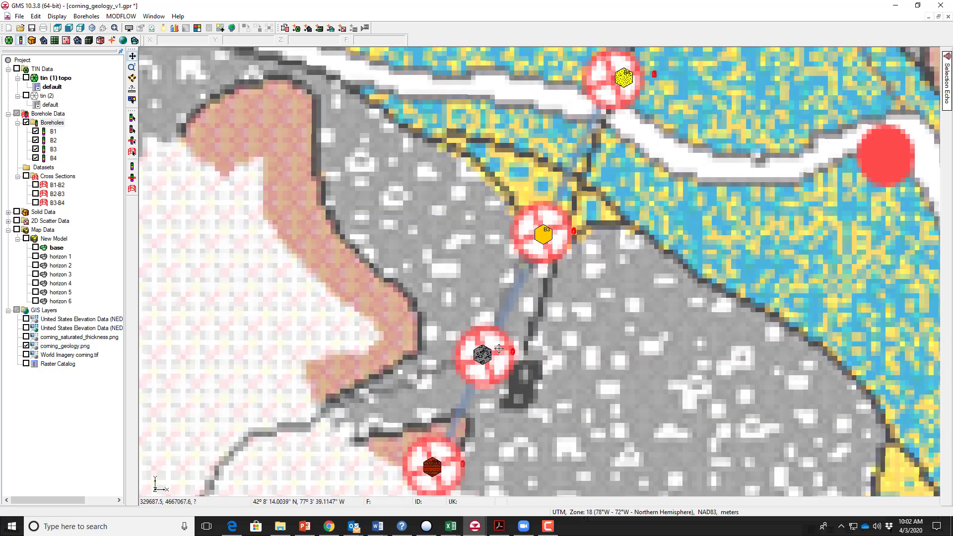
pyautogui.scroll(-2, 498, 349)
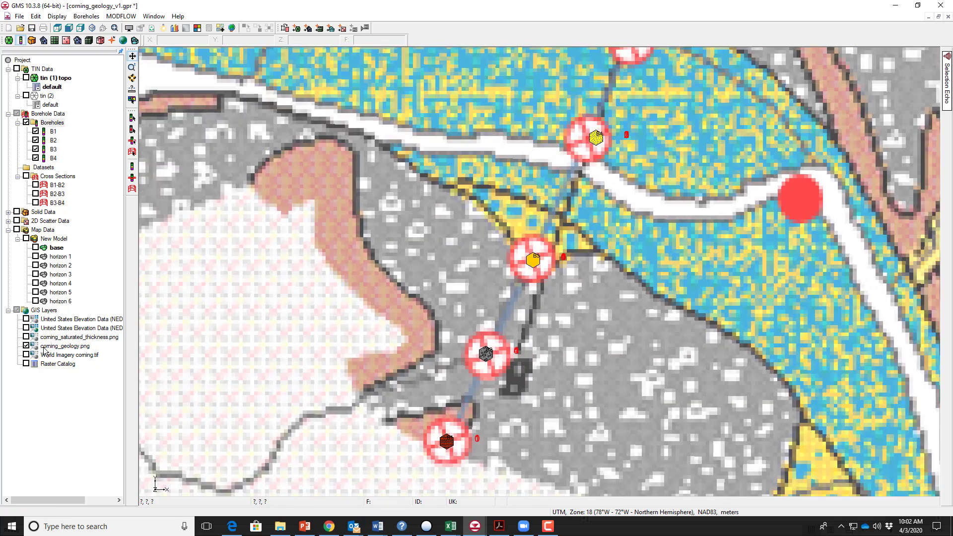
pyautogui.click(26, 346)
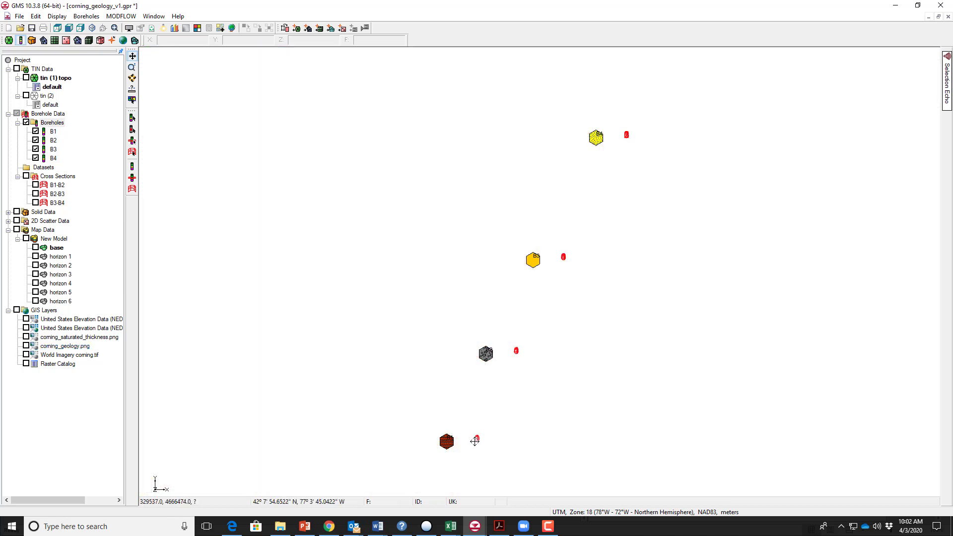
# - Display all three cross sections B1-B2, B2-B3 and B3-B4 between the boreholes in a side view
pyautogui.moveTo(475, 441); pyautogui.dragTo(483, 219)
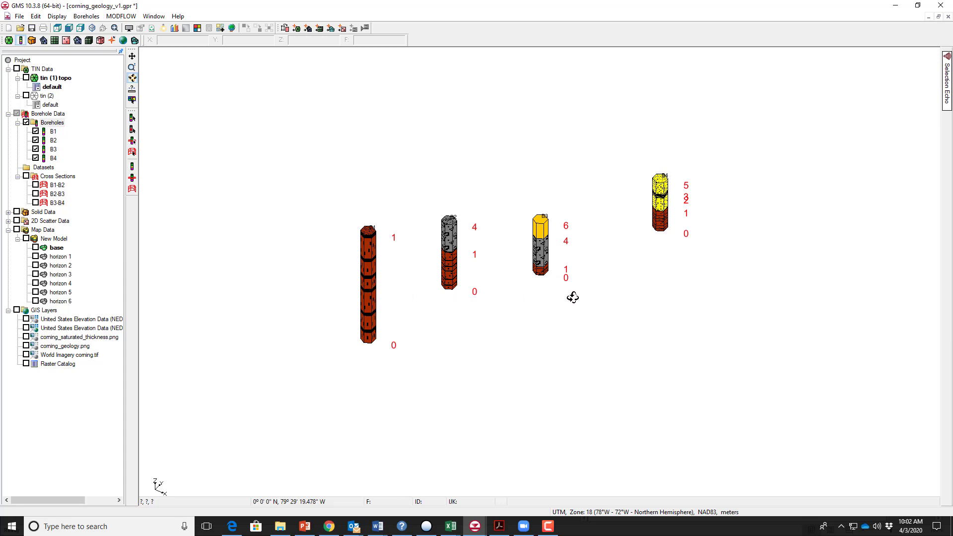
pyautogui.moveTo(570, 296); pyautogui.dragTo(547, 143)
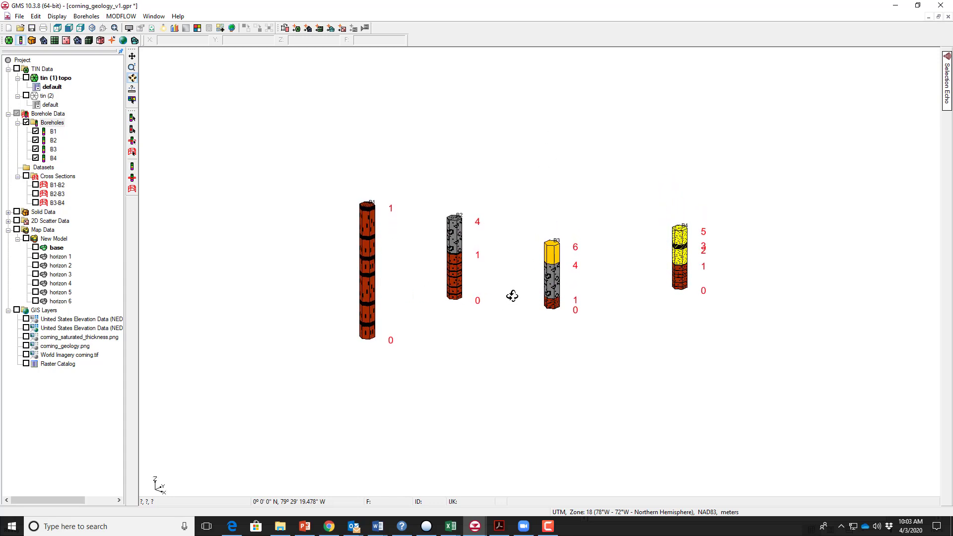
pyautogui.moveTo(511, 293); pyautogui.dragTo(485, 188)
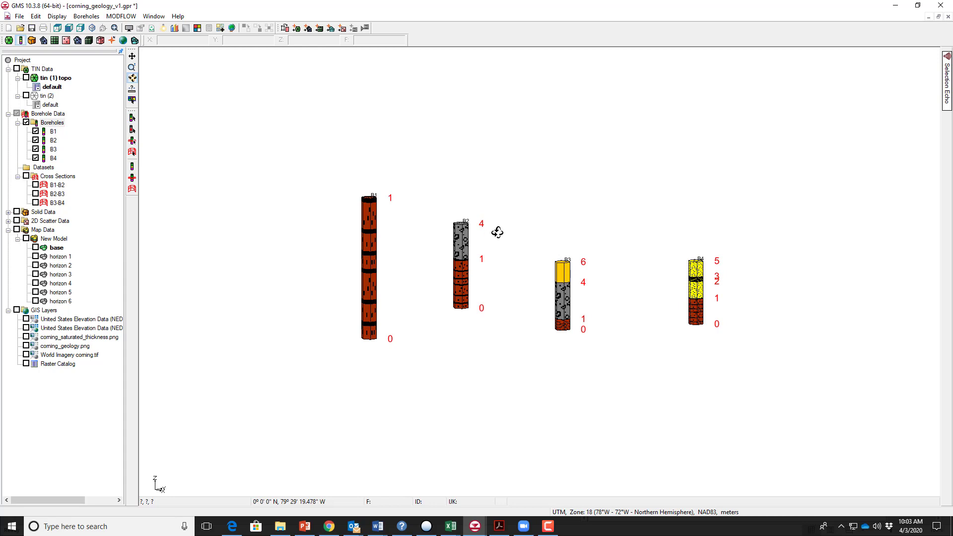
pyautogui.moveTo(555, 361); pyautogui.dragTo(549, 307)
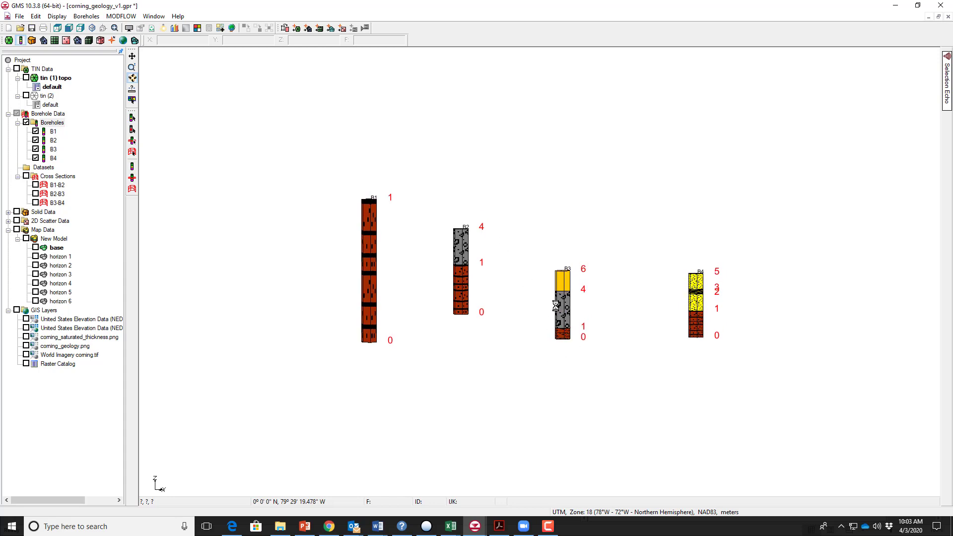
pyautogui.click(26, 176)
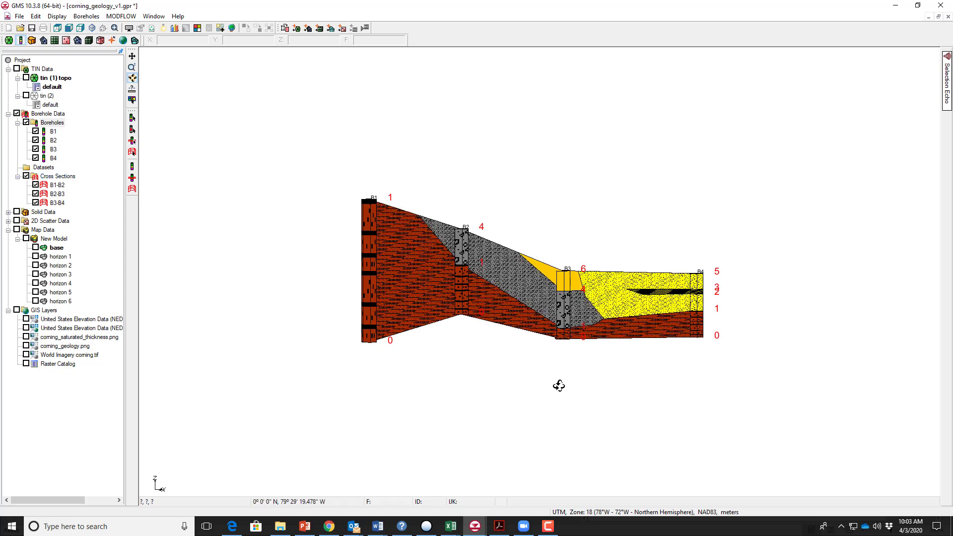
pyautogui.moveTo(485, 334); pyautogui.dragTo(487, 353)
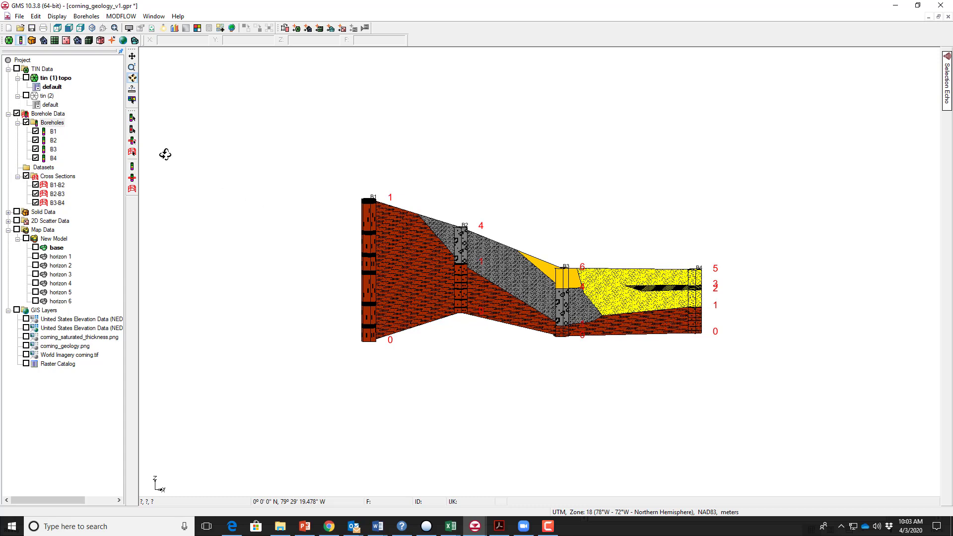
# - Select cross section B3-B4, and inspect the horizon 1 contacts on boreholes B4, B3, B2 and B1
pyautogui.click(132, 151)
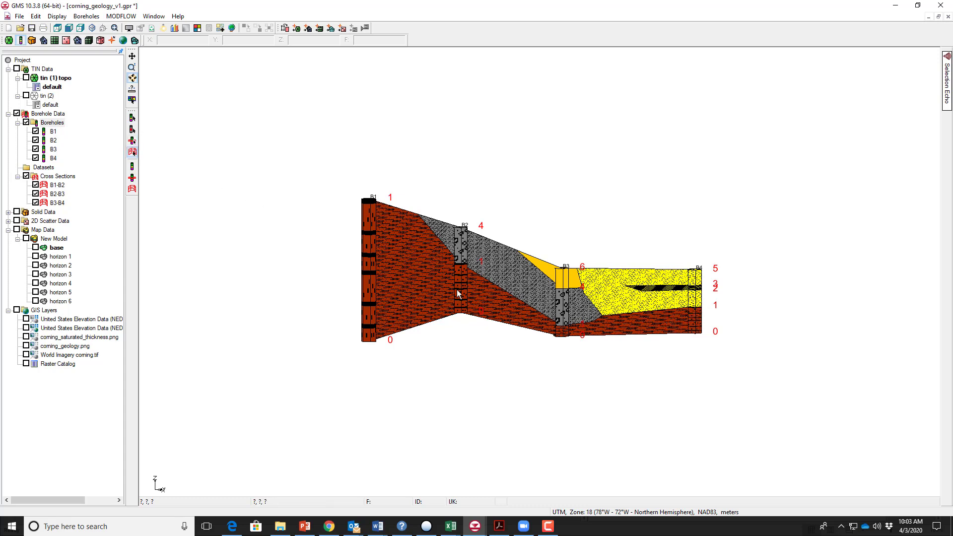
pyautogui.click(693, 310)
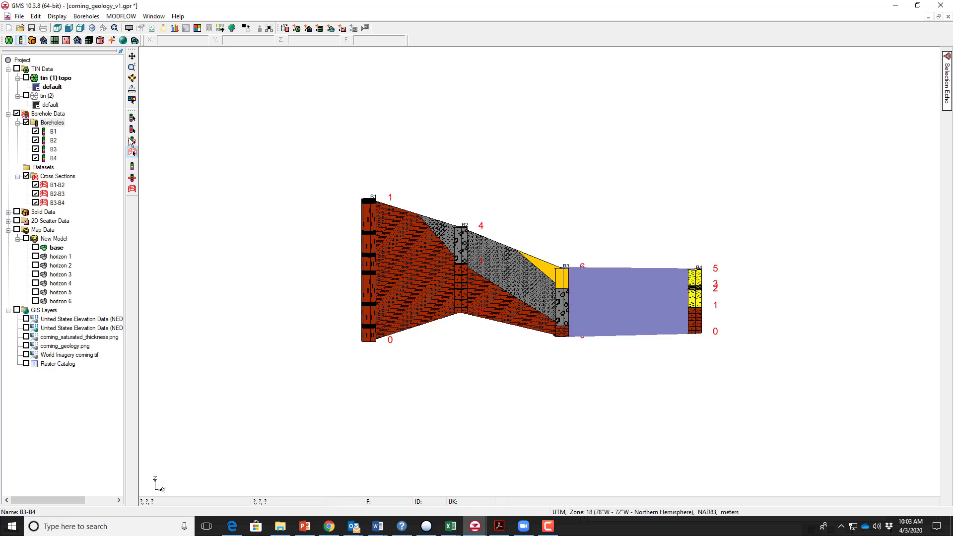
pyautogui.click(133, 141)
pyautogui.click(694, 309)
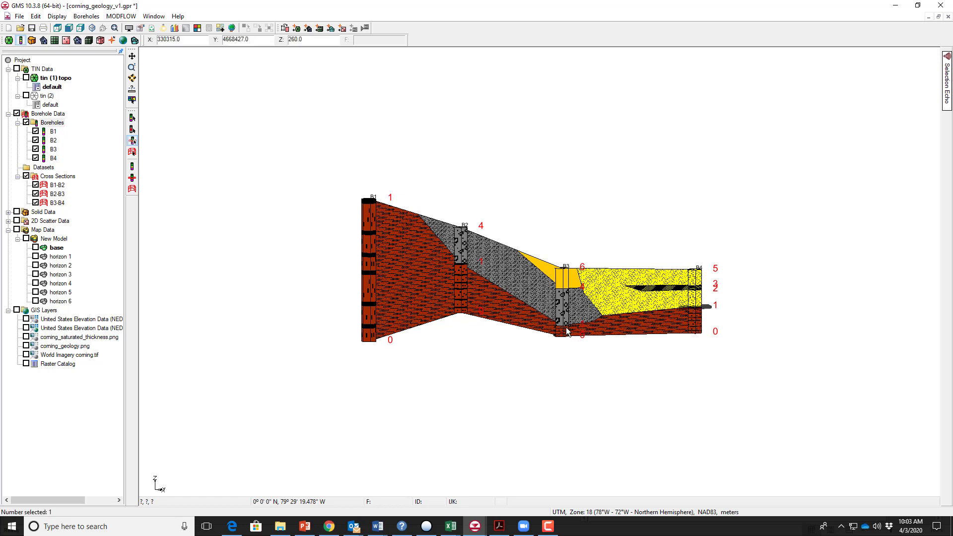
pyautogui.click(461, 267)
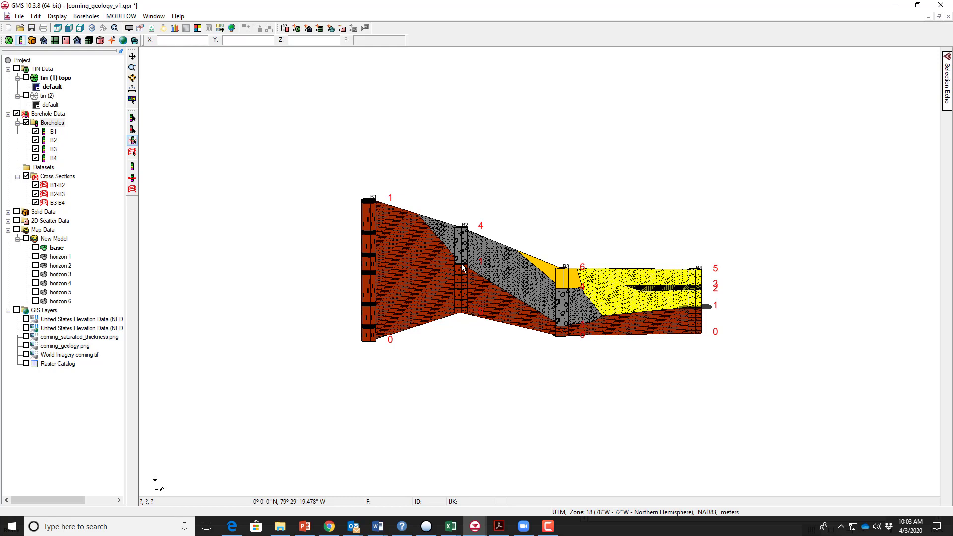
pyautogui.click(444, 250)
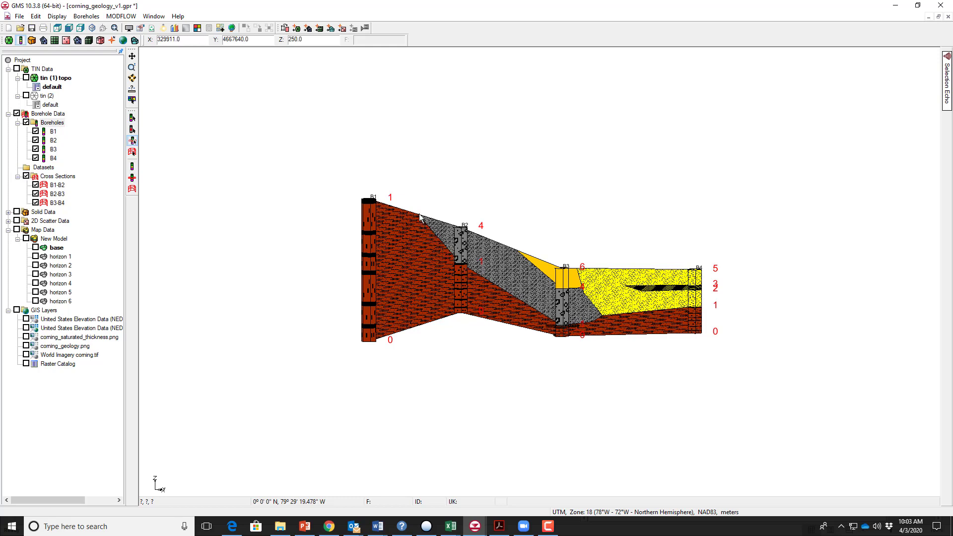
pyautogui.click(373, 200)
pyautogui.click(380, 202)
pyautogui.click(372, 204)
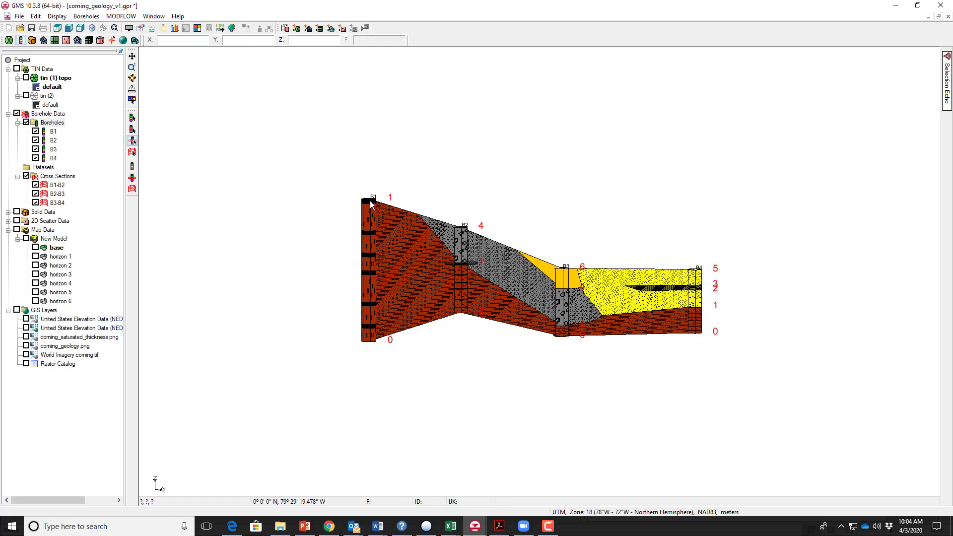
pyautogui.click(374, 203)
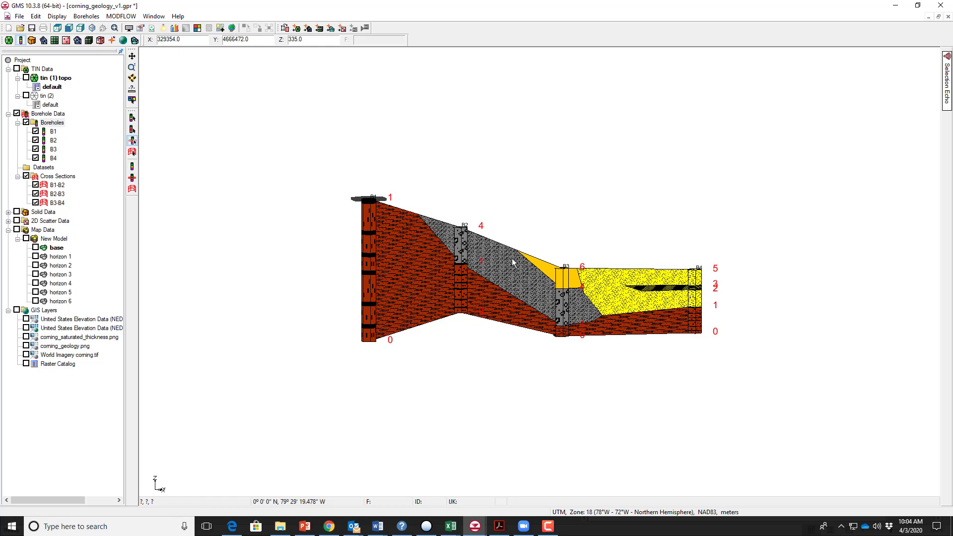
# - Inspect the horizon 4 contacts on boreholes B2 and B3 and the horizon 2 contact below the dark lens on B4
pyautogui.click(458, 225)
pyautogui.click(562, 289)
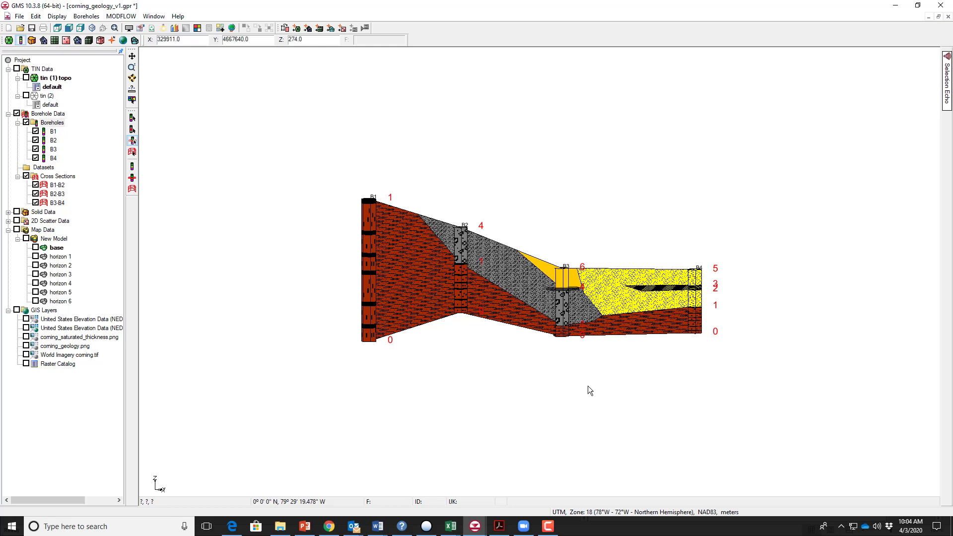
pyautogui.click(668, 375)
pyautogui.click(461, 227)
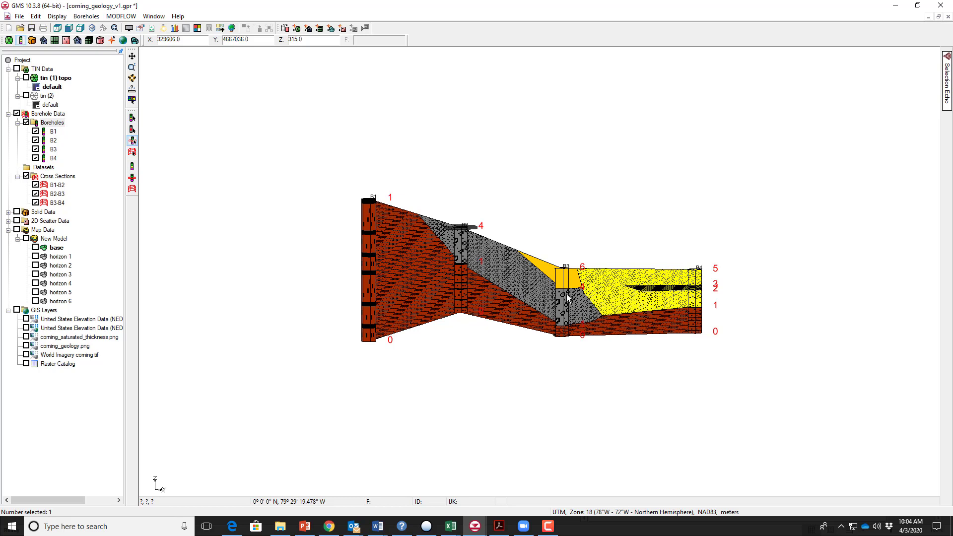
pyautogui.click(700, 290)
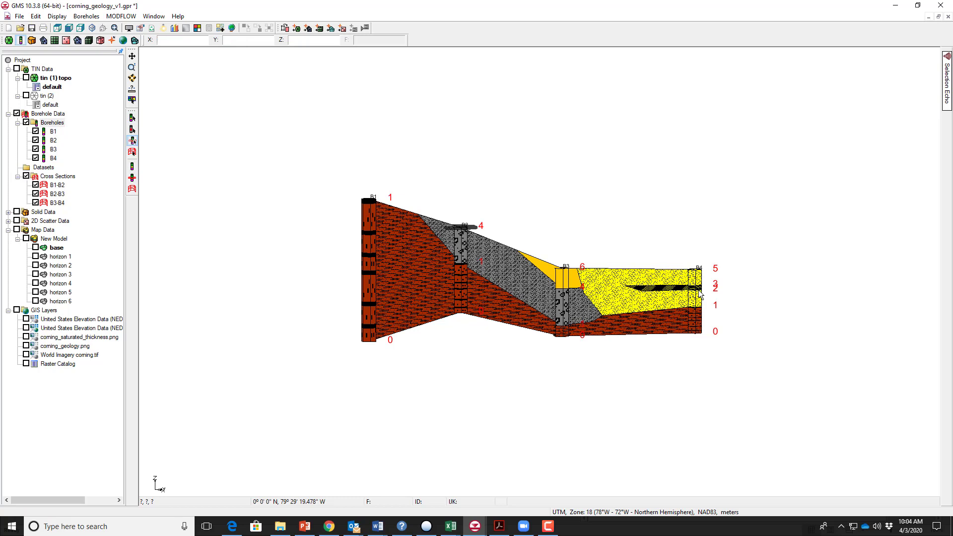
pyautogui.click(699, 291)
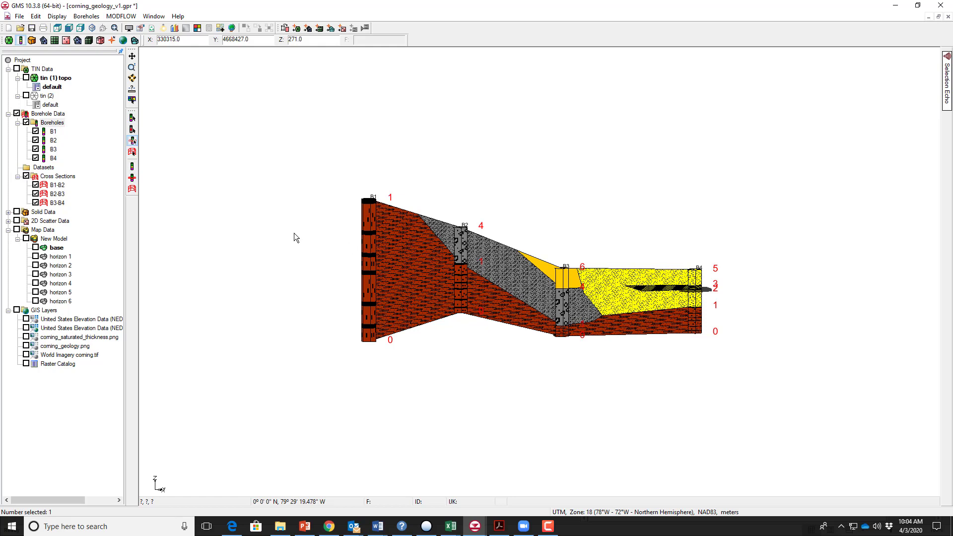
pyautogui.click(90, 18)
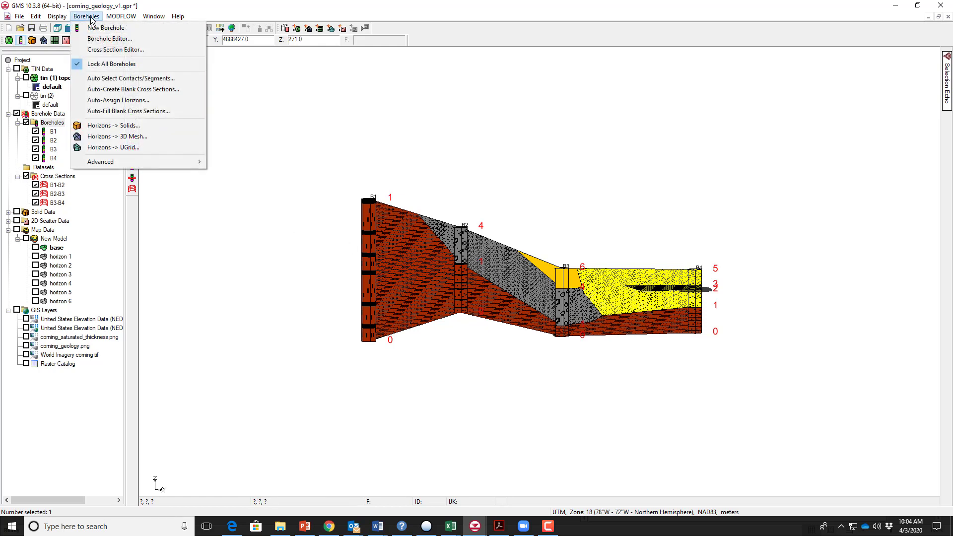
pyautogui.click(108, 50)
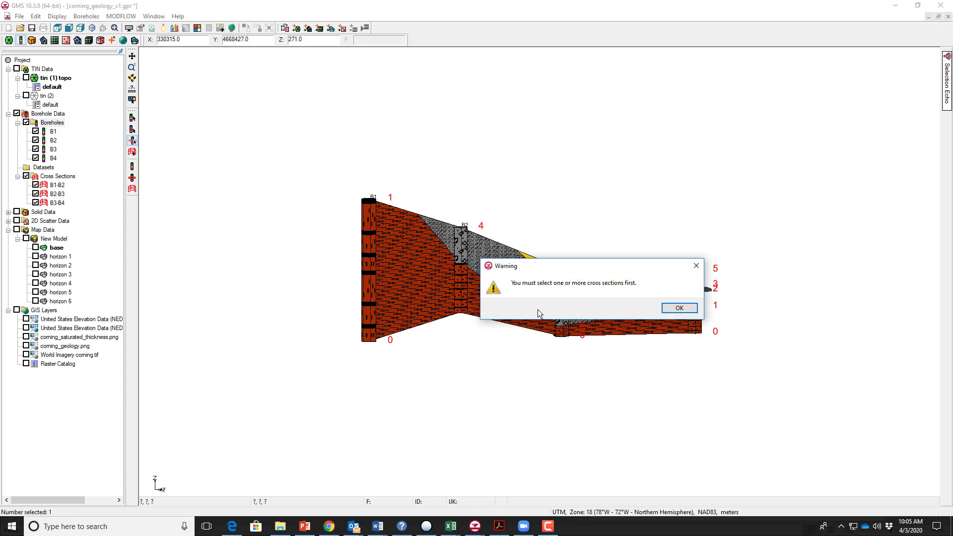
pyautogui.click(678, 309)
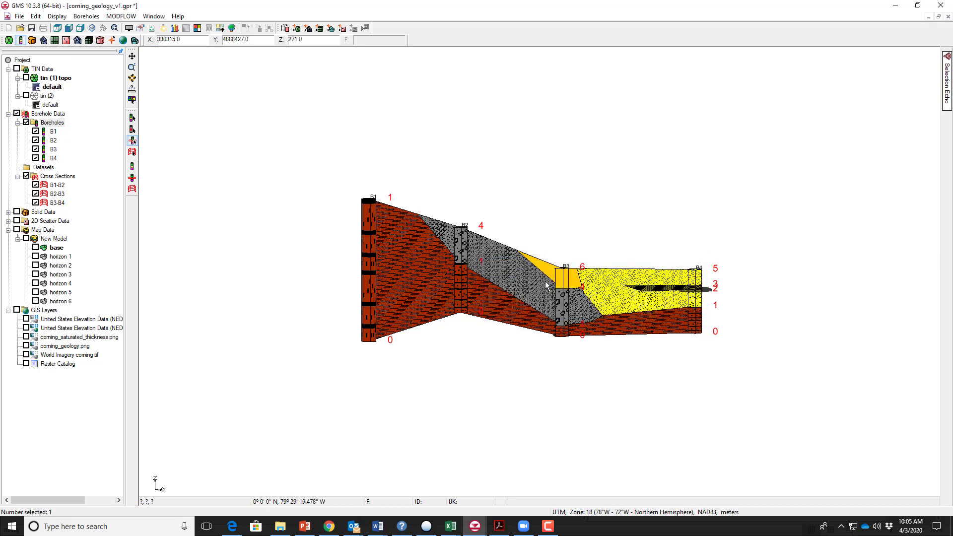
# - Open cross section B3-B4 in the Cross Section Editor, examine its layer arcs and fills, and close the editor
pyautogui.rightClick(55, 204)
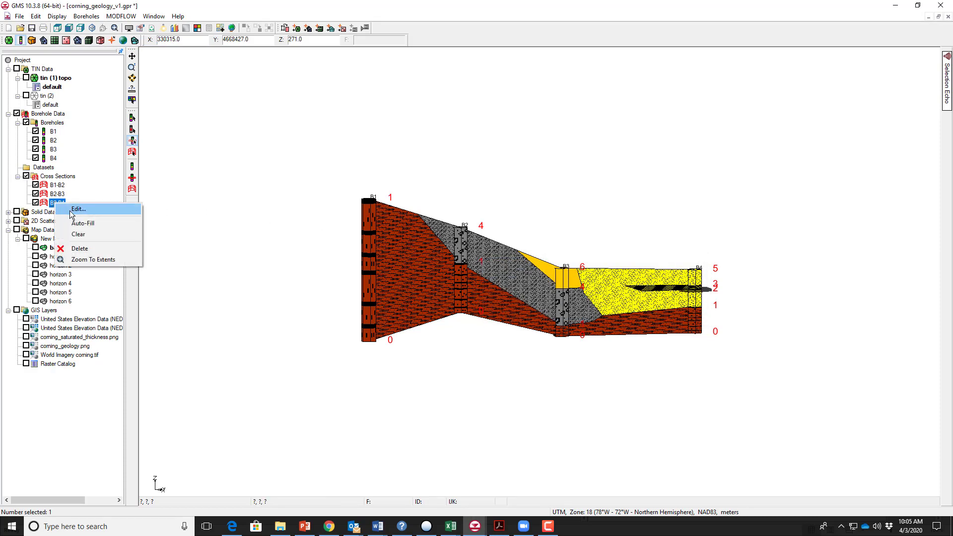
pyautogui.click(71, 211)
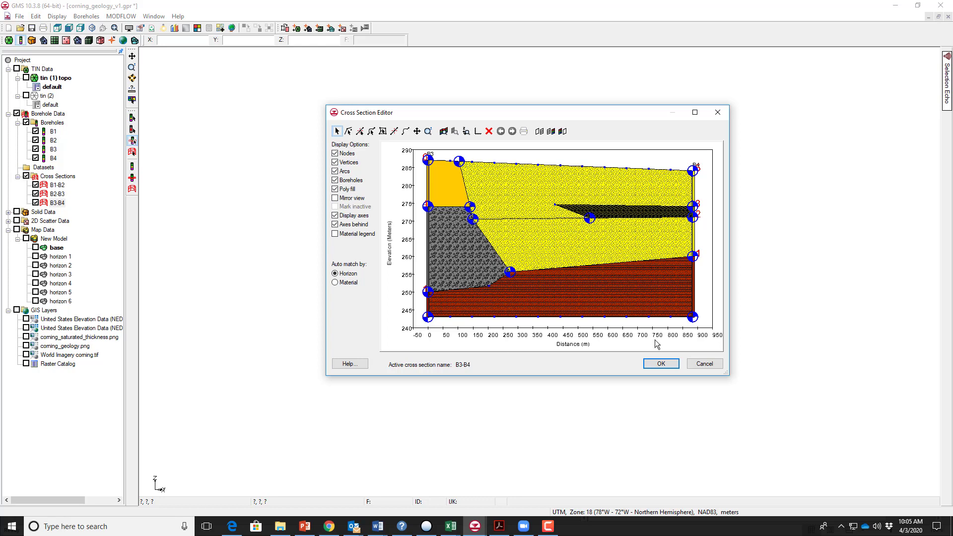
pyautogui.click(662, 364)
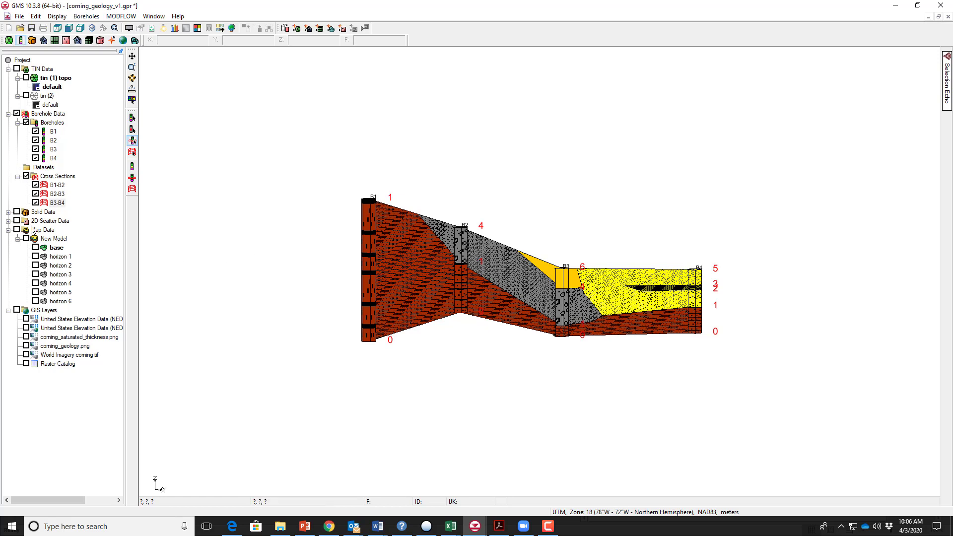
# - Display the solids (7) model and examine its geologic layers in plan view and from several oblique angles
pyautogui.click(8, 212)
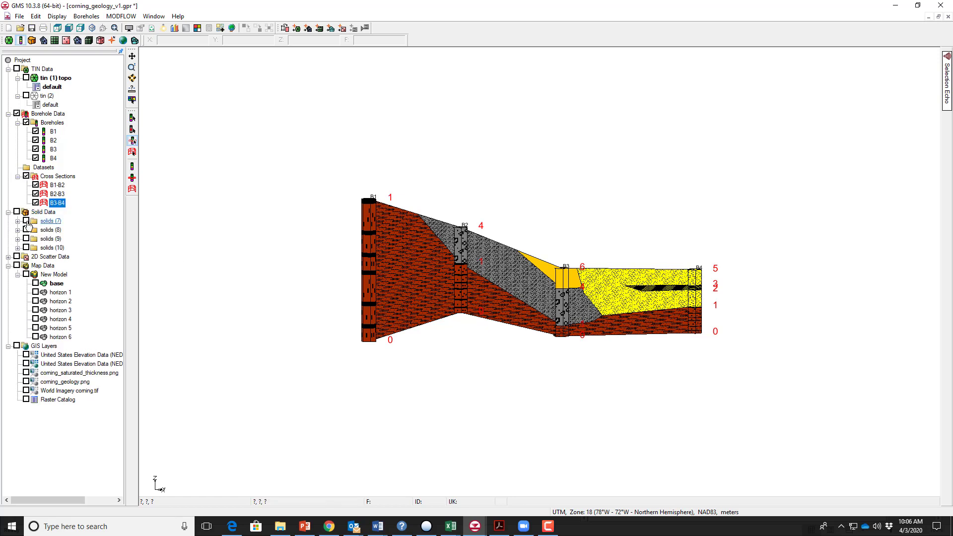
pyautogui.click(27, 221)
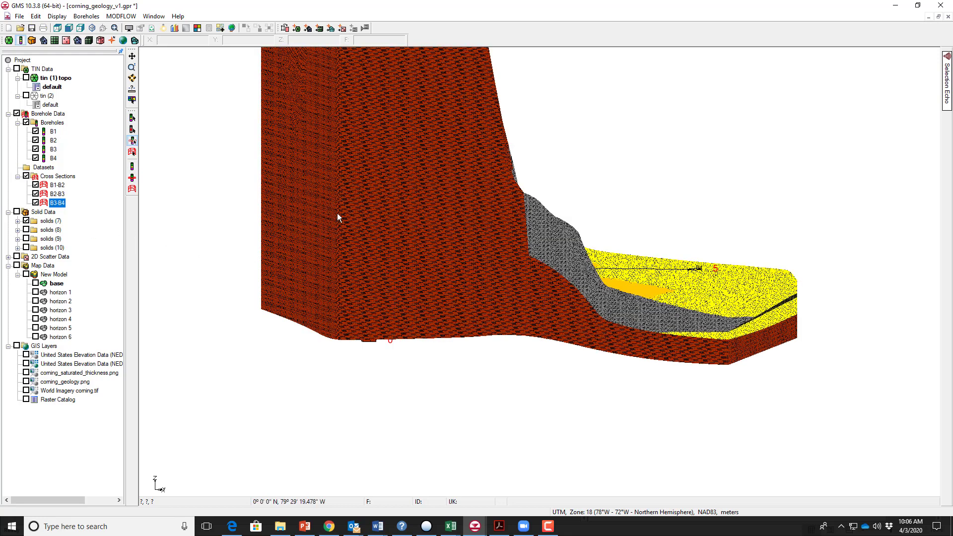
pyautogui.click(58, 28)
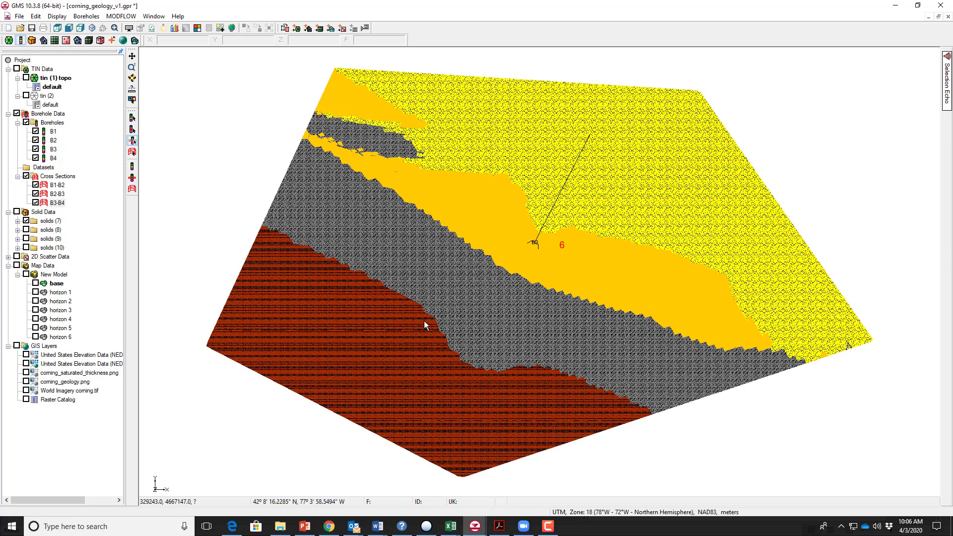
pyautogui.click(131, 78)
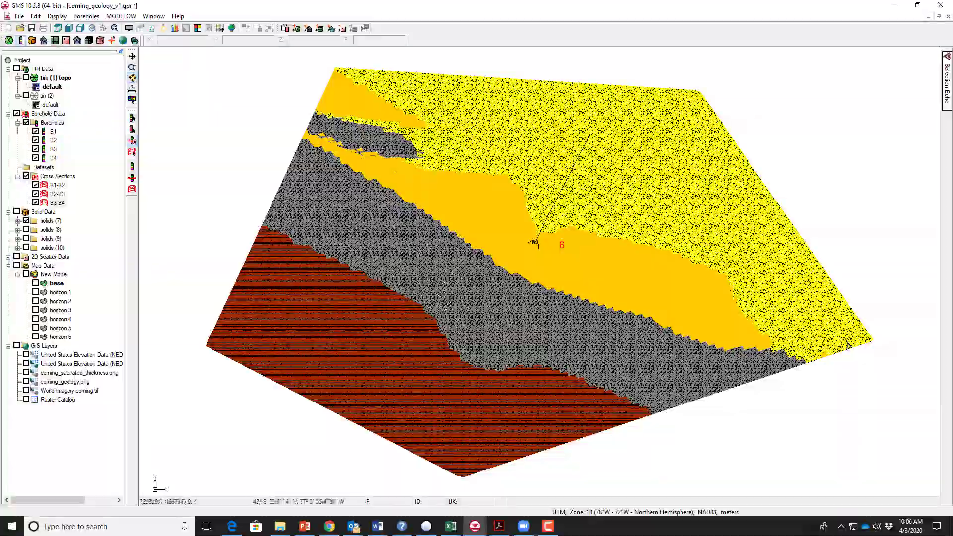
pyautogui.moveTo(510, 348); pyautogui.dragTo(389, 287)
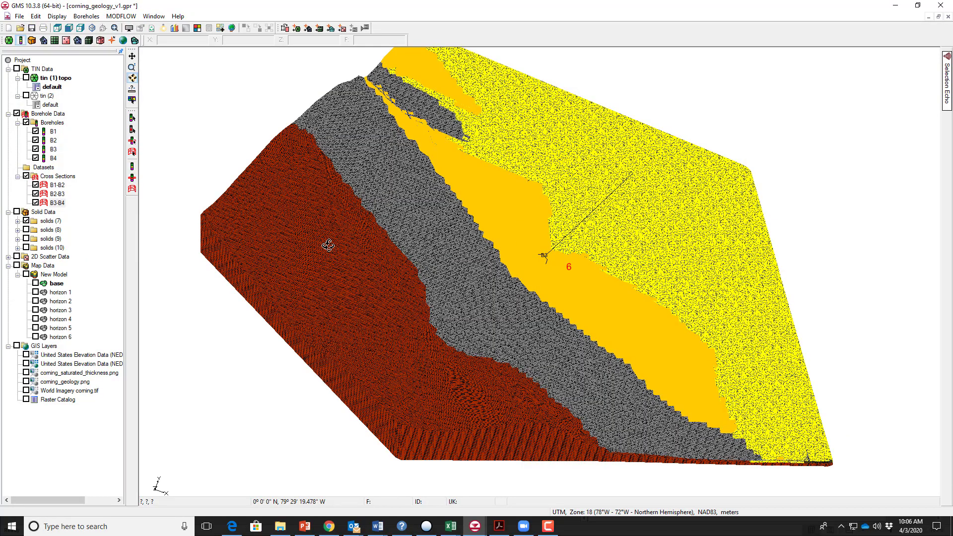
pyautogui.moveTo(387, 245); pyautogui.dragTo(459, 387)
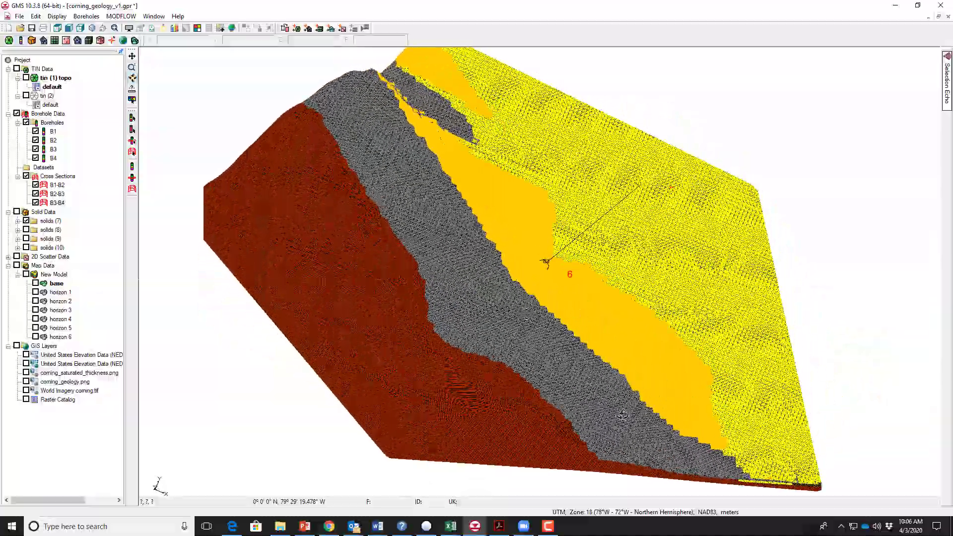
pyautogui.moveTo(622, 415); pyautogui.dragTo(744, 334)
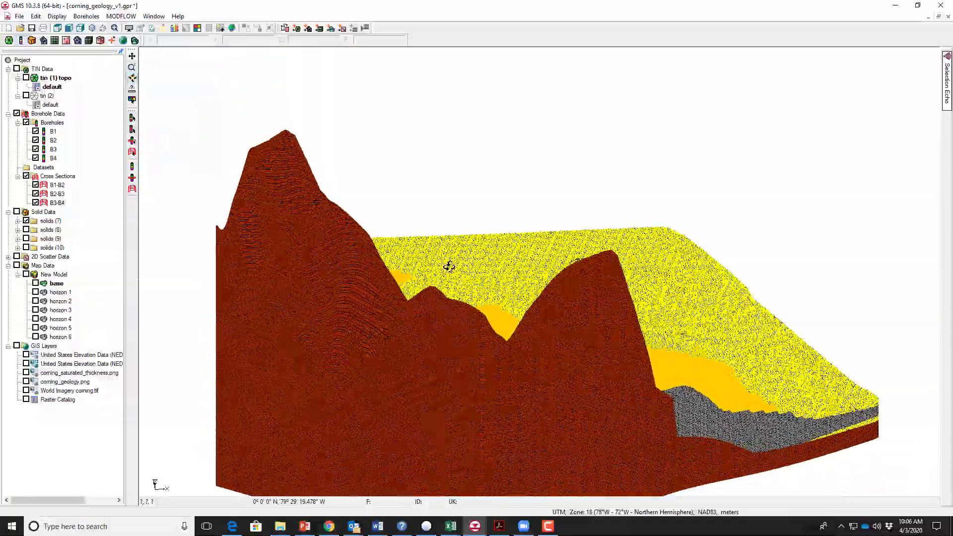
pyautogui.moveTo(449, 267); pyautogui.dragTo(475, 390)
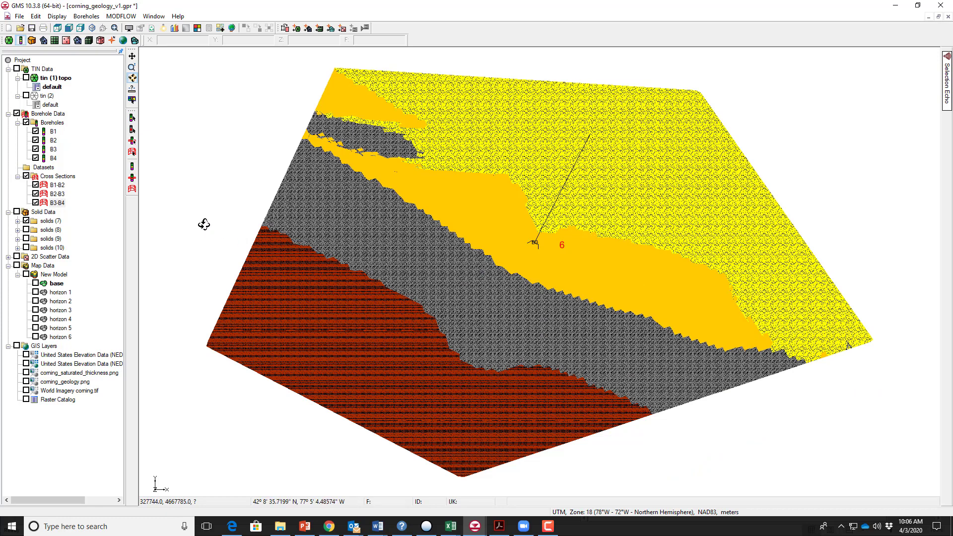
# - Display the corning_geology.png map layer and hide the solids (7) model
pyautogui.click(26, 381)
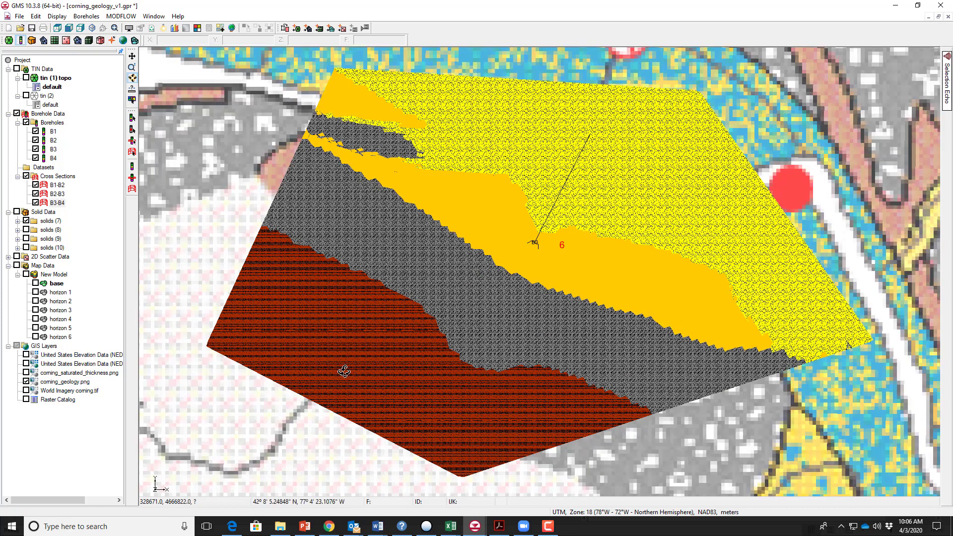
pyautogui.click(26, 222)
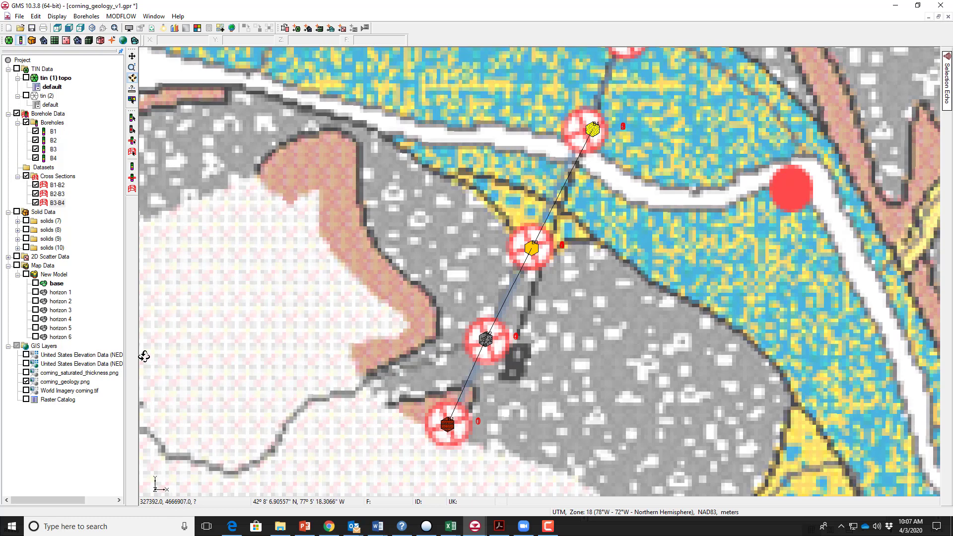
# - Compare the terrace_sand 6, till 4, sand 2 and sand 5 solids one at a time with the geology map, hiding each again
pyautogui.click(18, 221)
pyautogui.click(49, 231)
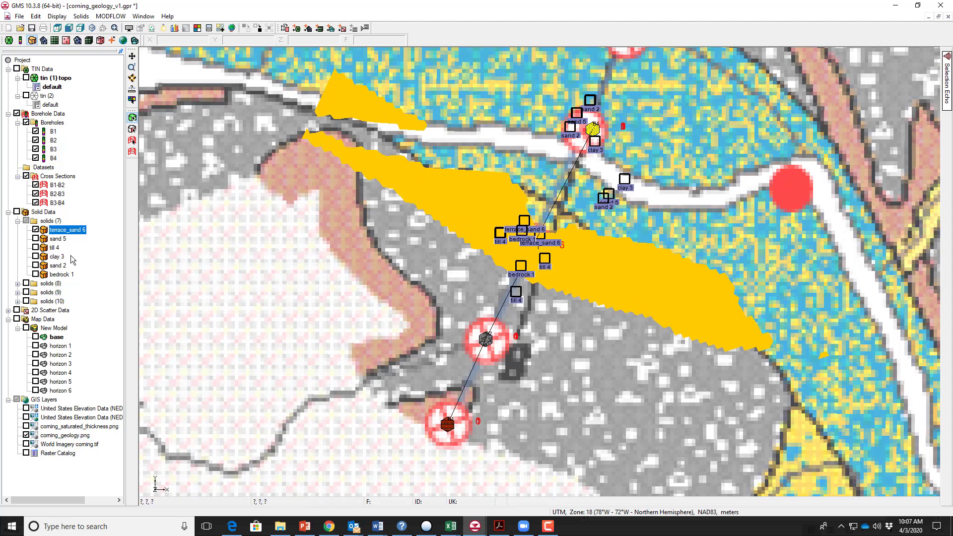
pyautogui.click(35, 230)
pyautogui.click(36, 247)
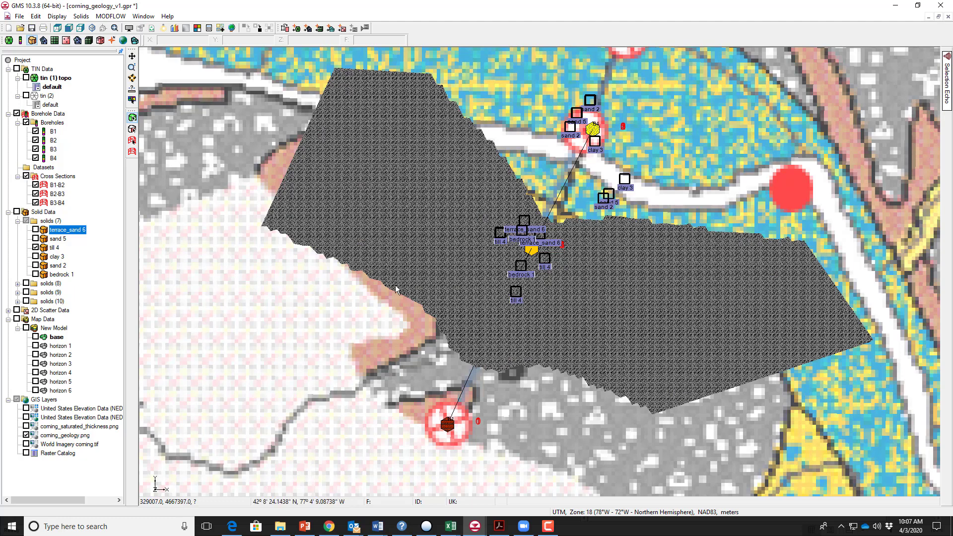
pyautogui.click(35, 247)
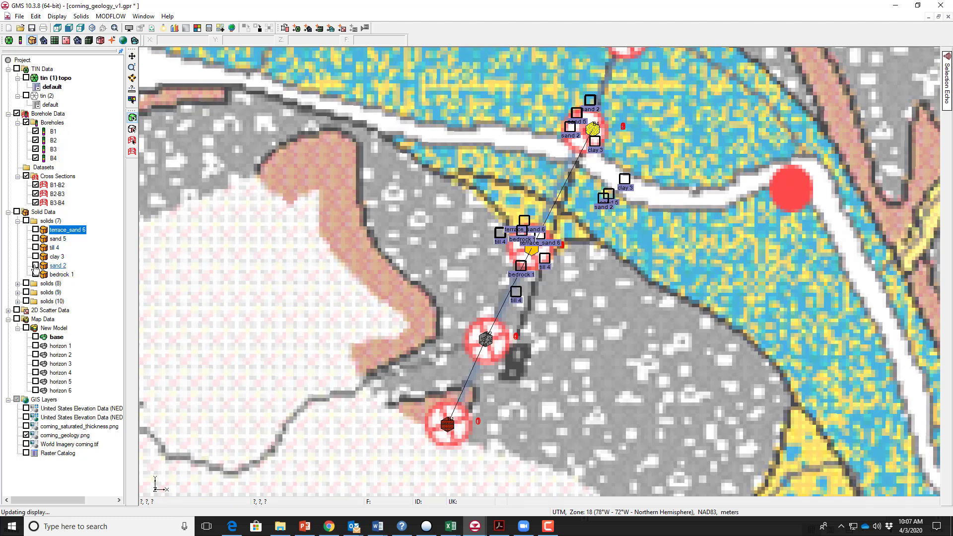
pyautogui.click(35, 266)
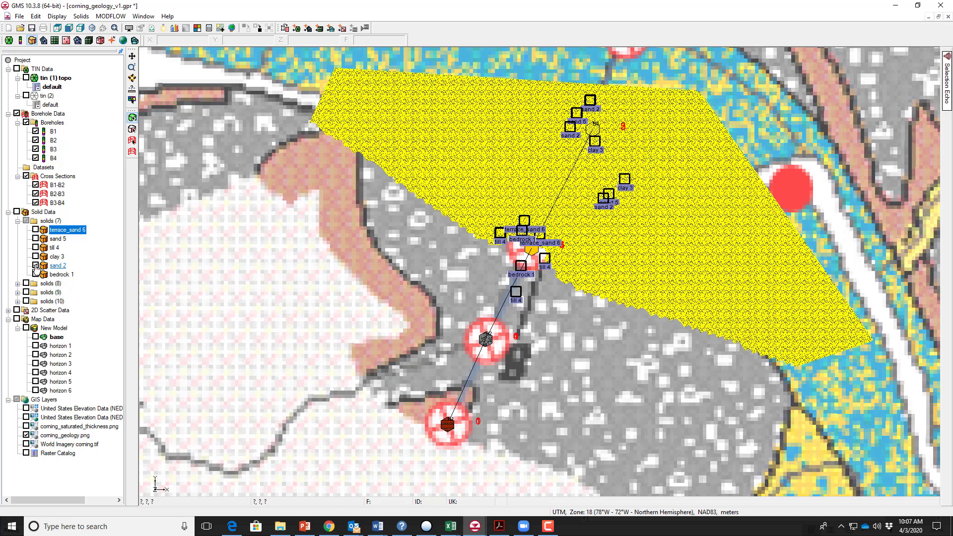
pyautogui.click(36, 266)
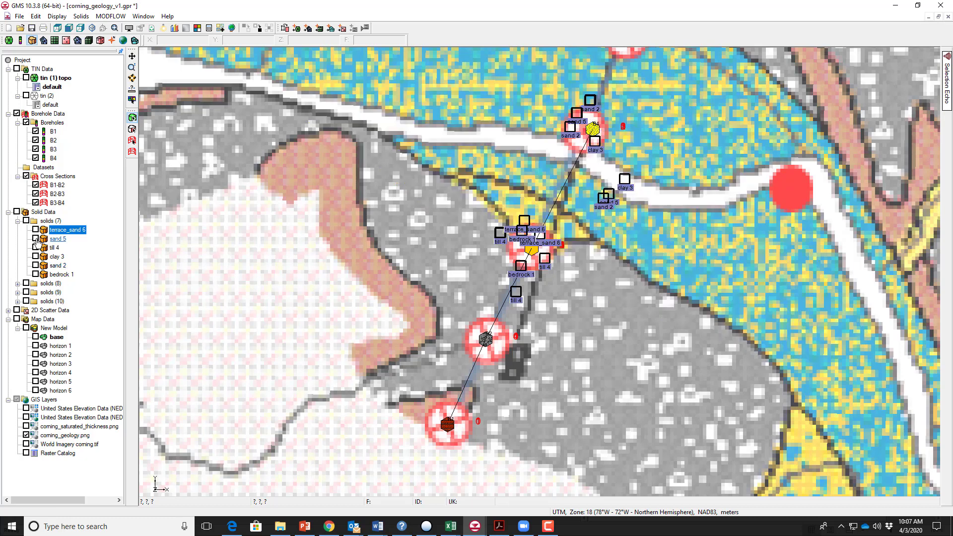
pyautogui.click(36, 240)
pyautogui.click(36, 239)
# - Start a new conceptual model, review the available model types, and cancel its creation
pyautogui.rightClick(18, 60)
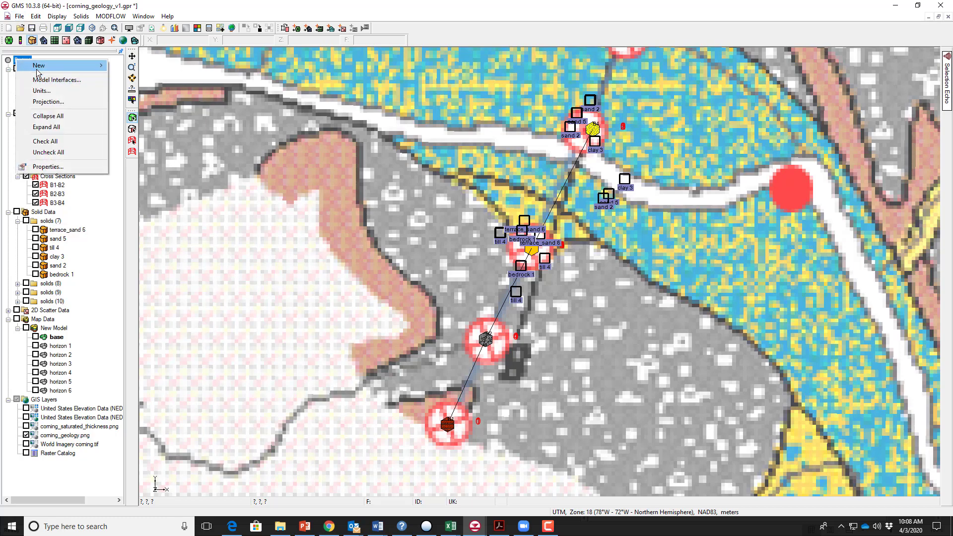
pyautogui.moveTo(62, 70)
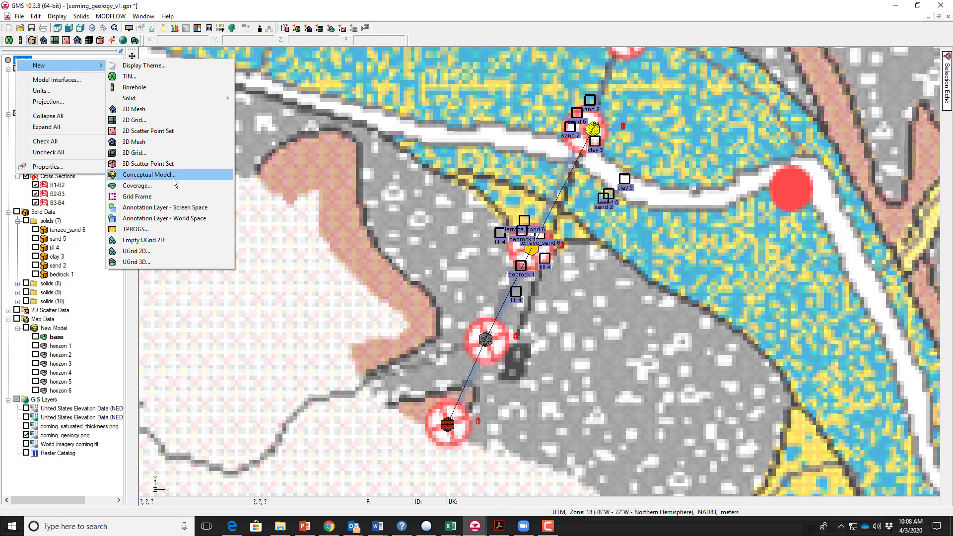
pyautogui.click(149, 175)
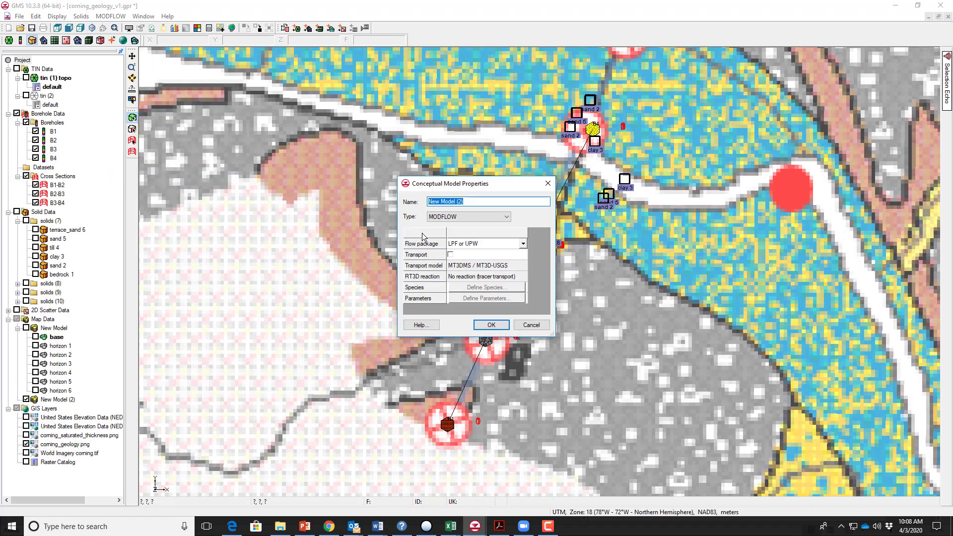
pyautogui.click(441, 218)
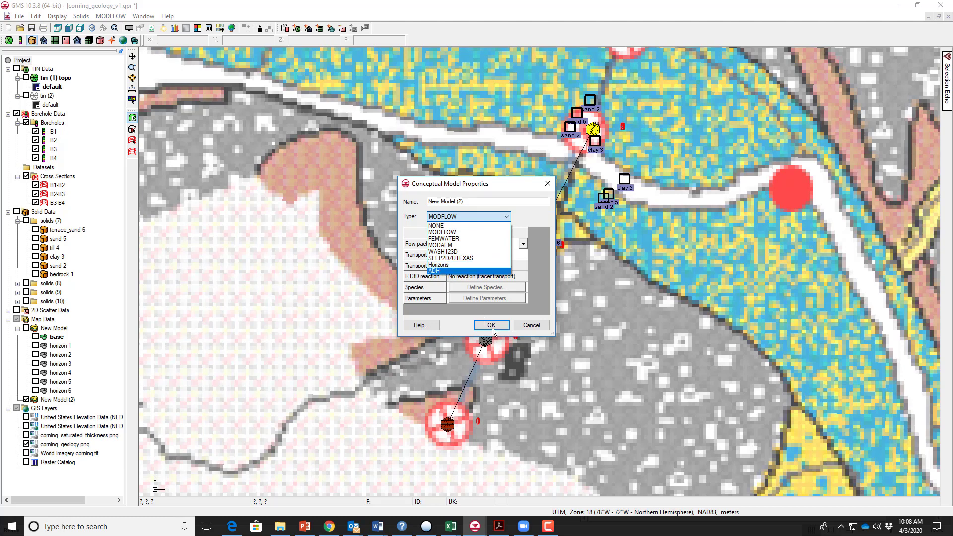
pyautogui.click(534, 323)
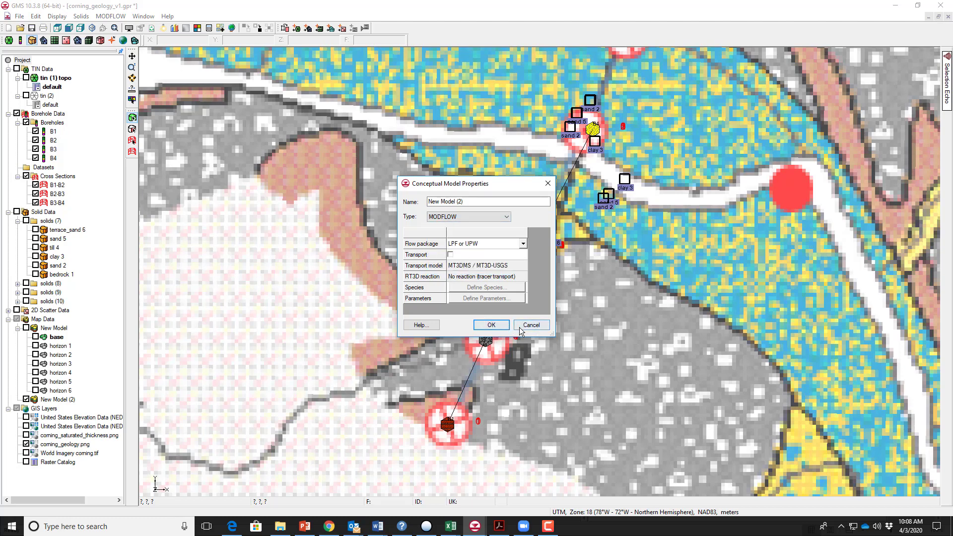
pyautogui.click(532, 326)
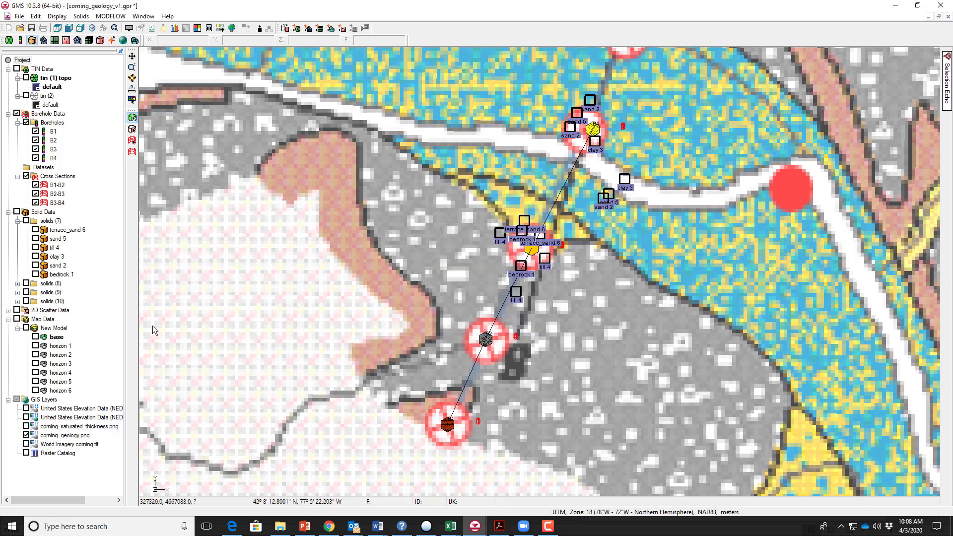
# - Inspect the model type in the properties of the existing New Model conceptual model, and close the dialog
pyautogui.click(48, 329)
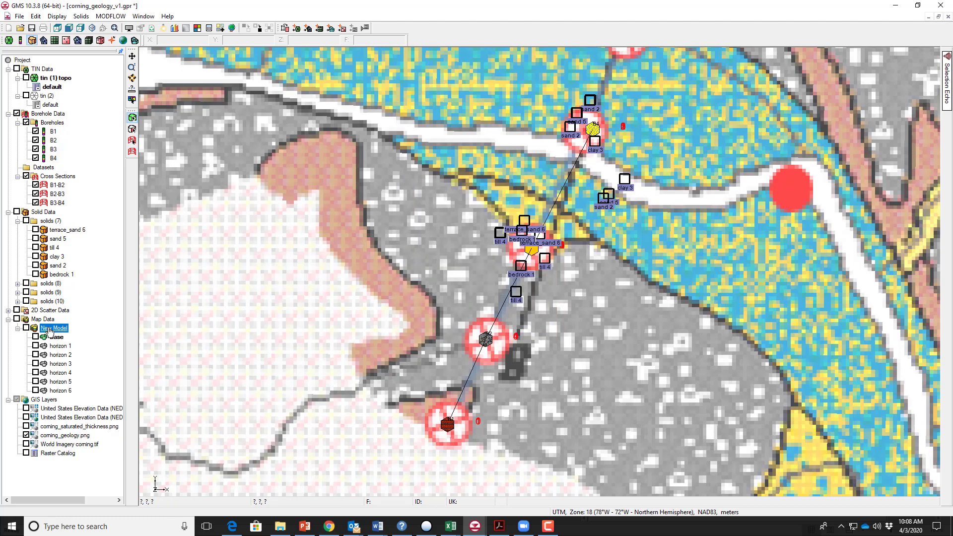
pyautogui.rightClick(52, 330)
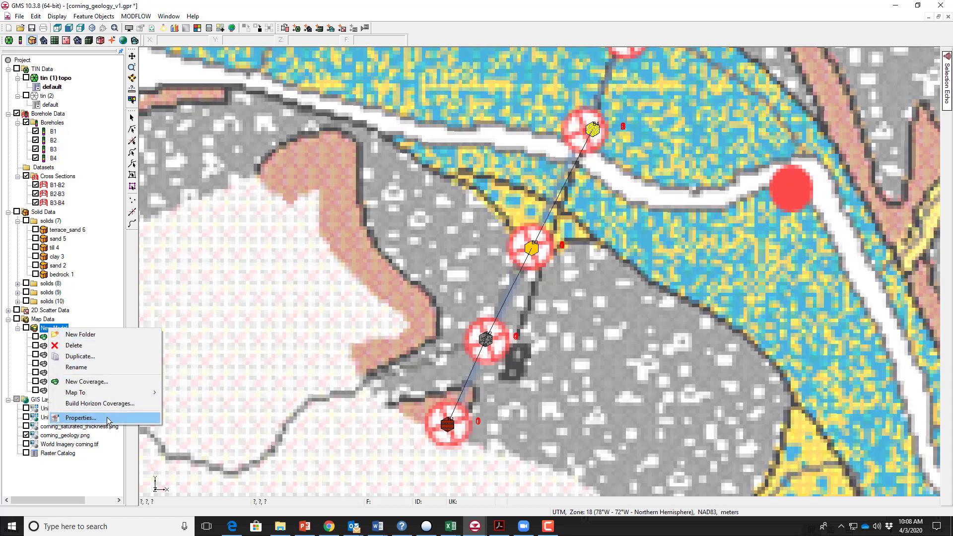
pyautogui.click(81, 418)
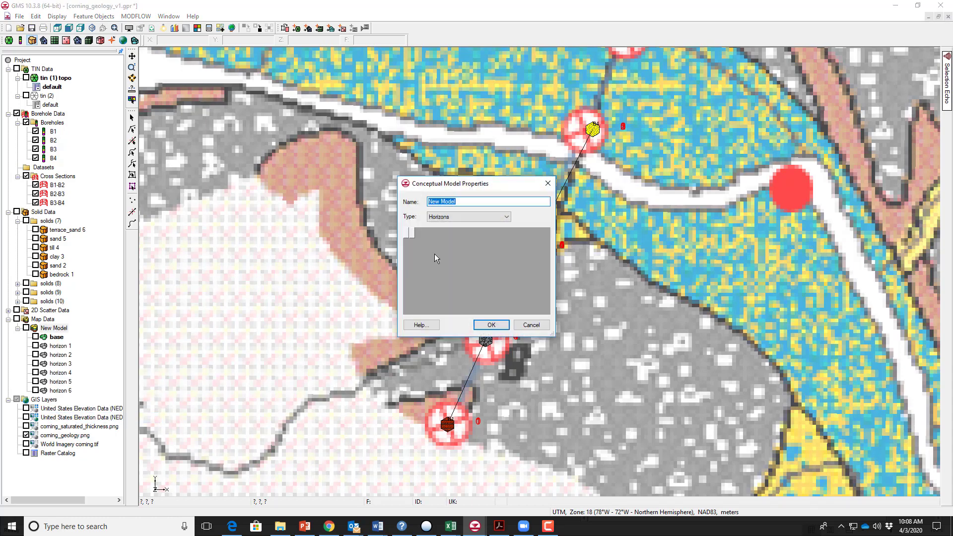
pyautogui.click(491, 326)
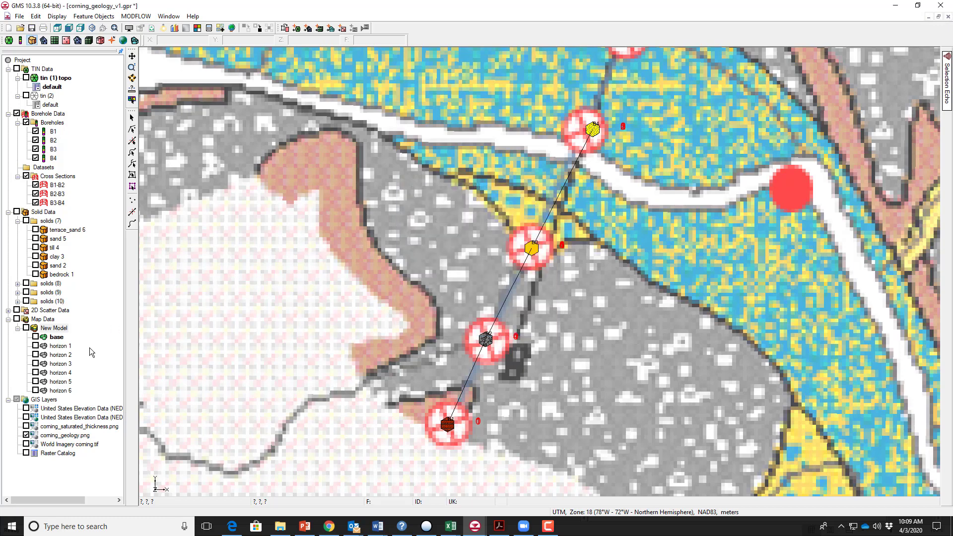
# - Display New Model's base coverage over the geology map and examine the full extent of its boundary polygon
pyautogui.click(65, 329)
pyautogui.click(60, 337)
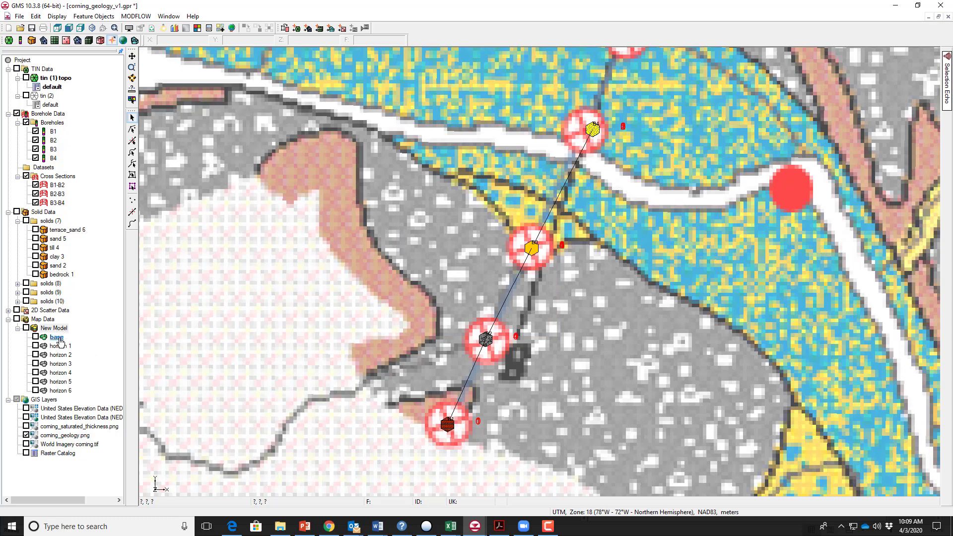
pyautogui.rightClick(59, 340)
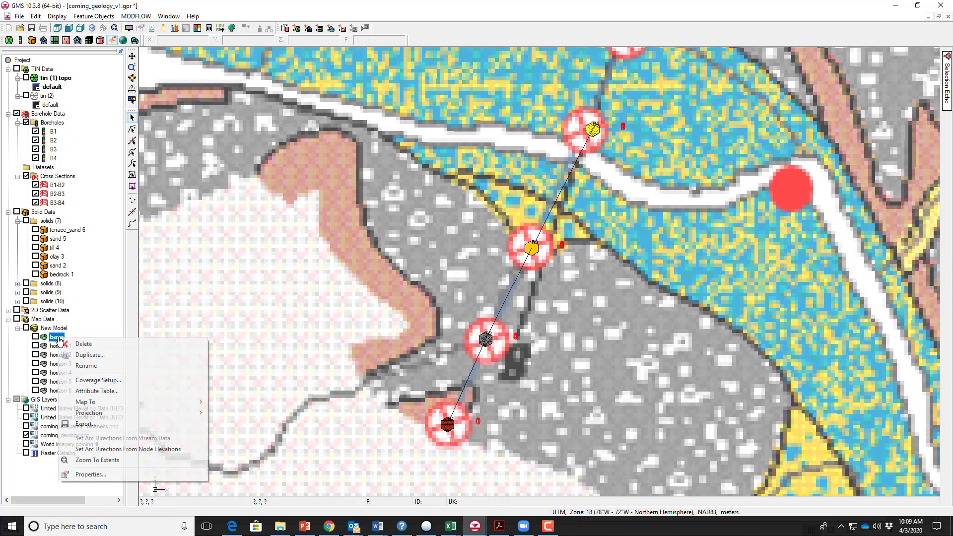
pyautogui.click(53, 337)
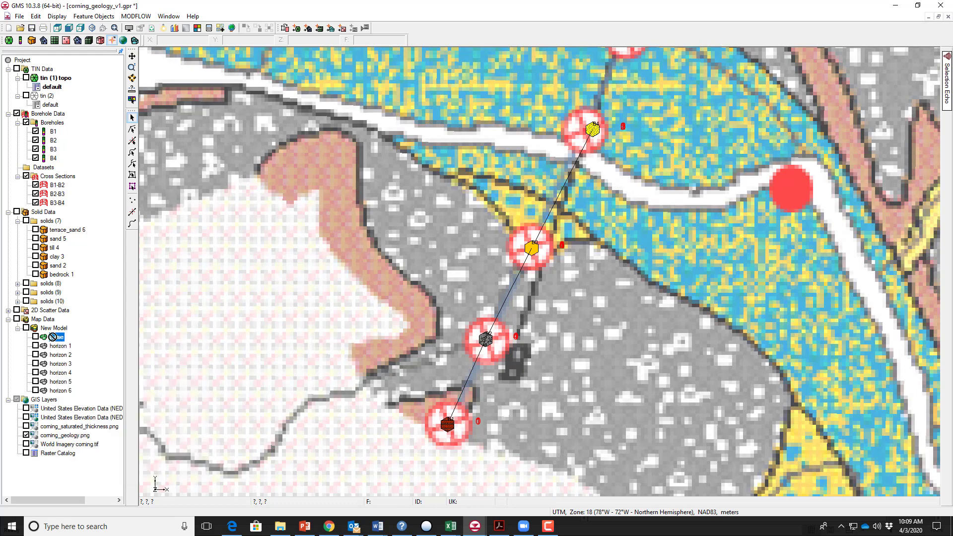
pyautogui.click(35, 337)
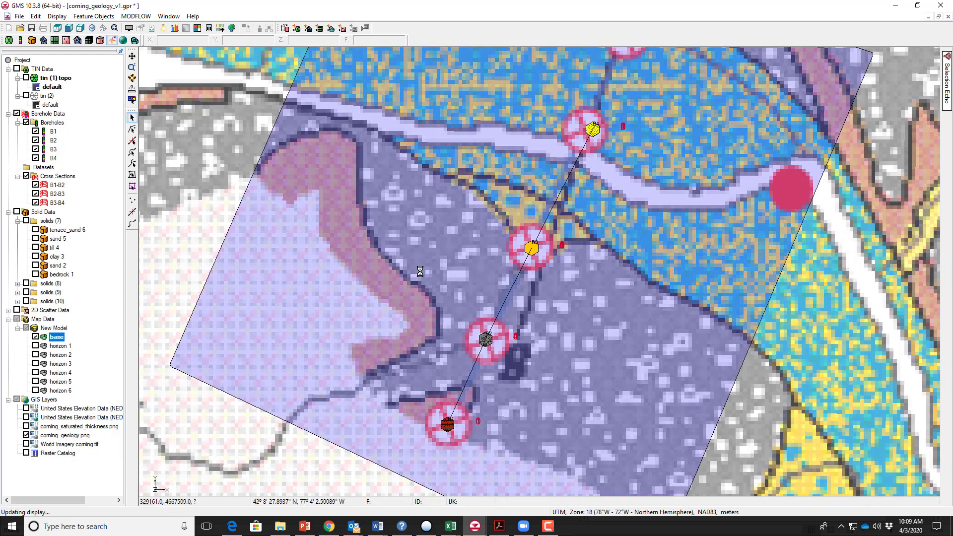
pyautogui.scroll(-1, 421, 273)
pyautogui.scroll(-2, 421, 273)
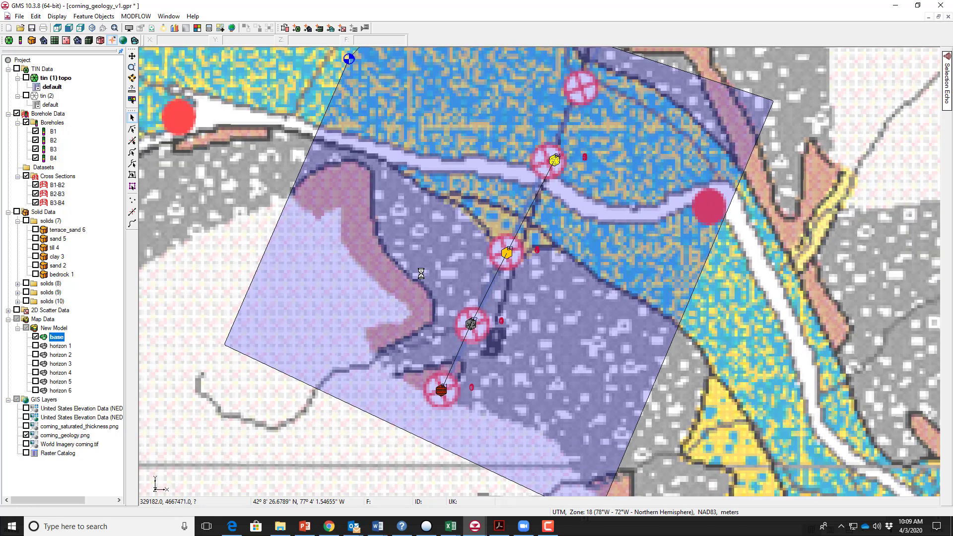
pyautogui.scroll(-1, 421, 274)
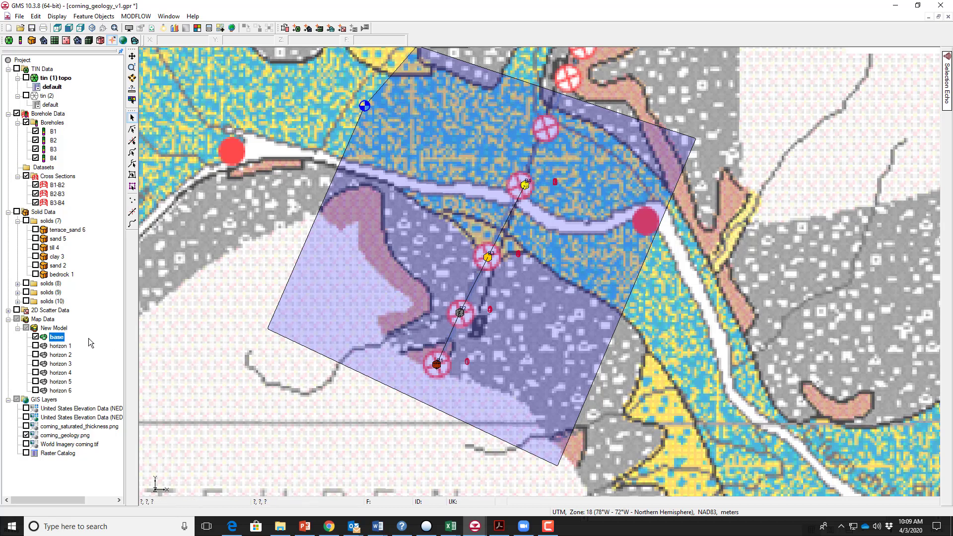
# - Locate the Build Horizon Coverages command for New Model without running it, and select the base coverage
pyautogui.rightClick(56, 329)
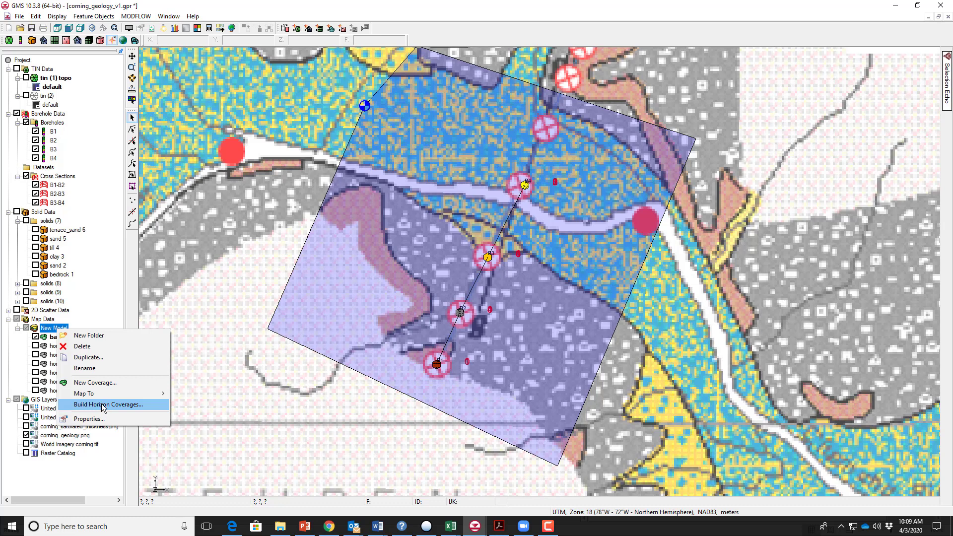
pyautogui.click(45, 340)
pyautogui.click(54, 338)
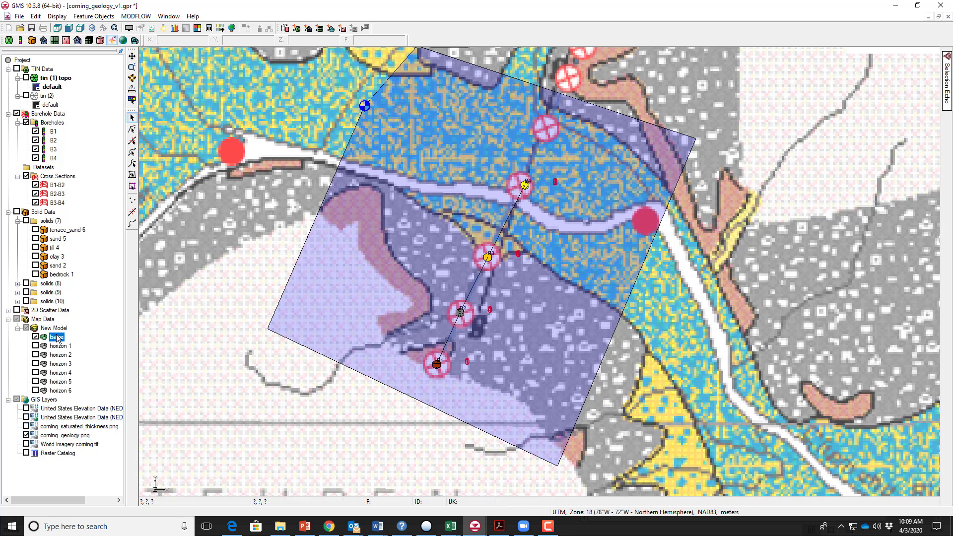
pyautogui.click(58, 339)
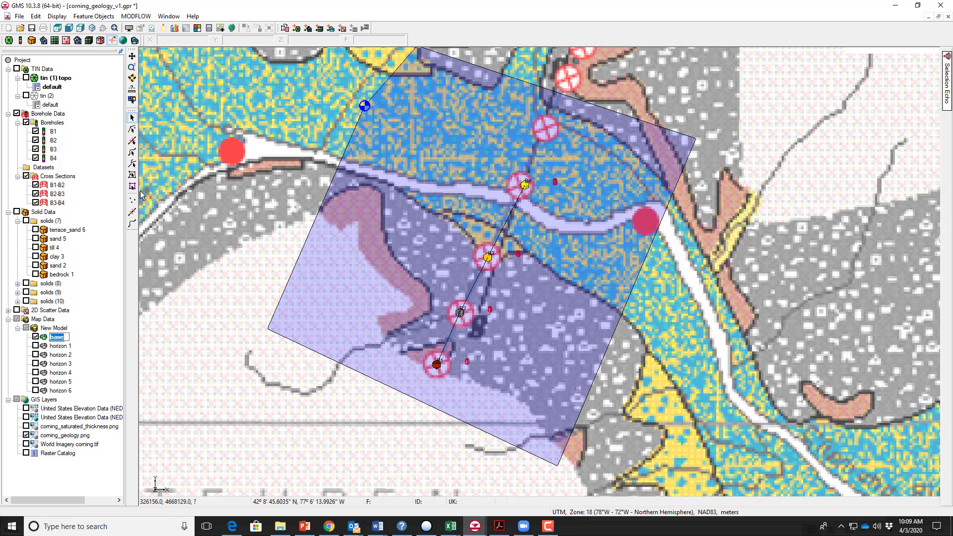
# - Inspect individual vertices along the western boundary arc of the base polygon, and clear the selection
pyautogui.click(296, 272)
pyautogui.click(293, 271)
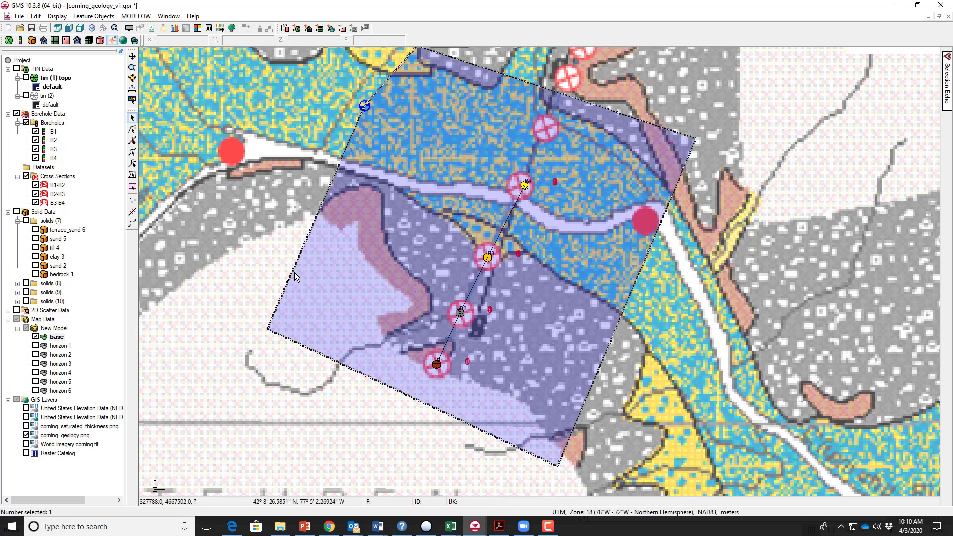
pyautogui.click(294, 270)
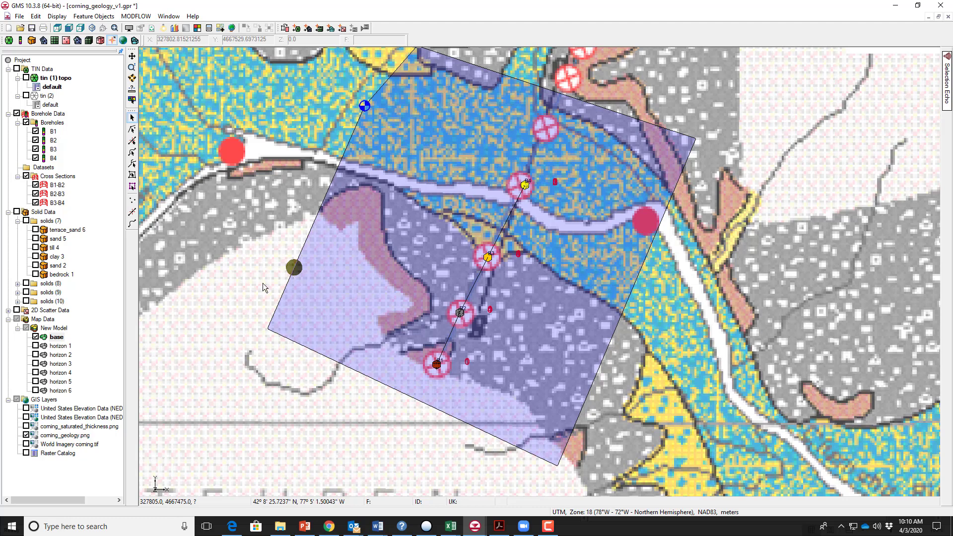
pyautogui.click(283, 297)
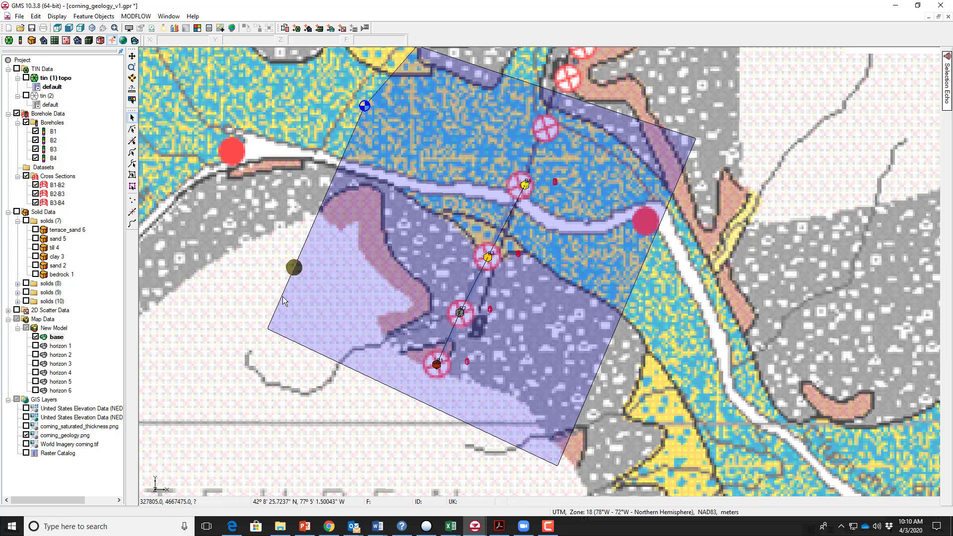
pyautogui.click(282, 296)
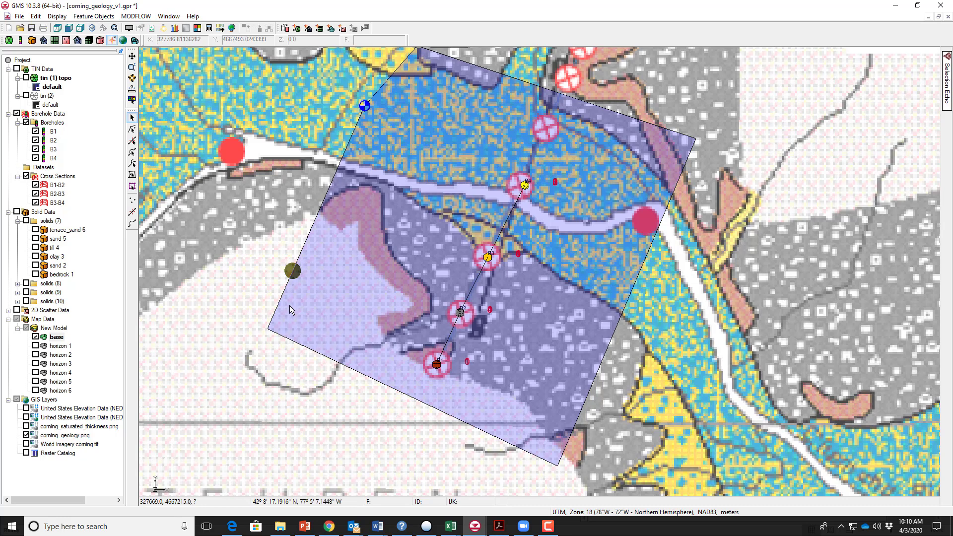
pyautogui.click(292, 310)
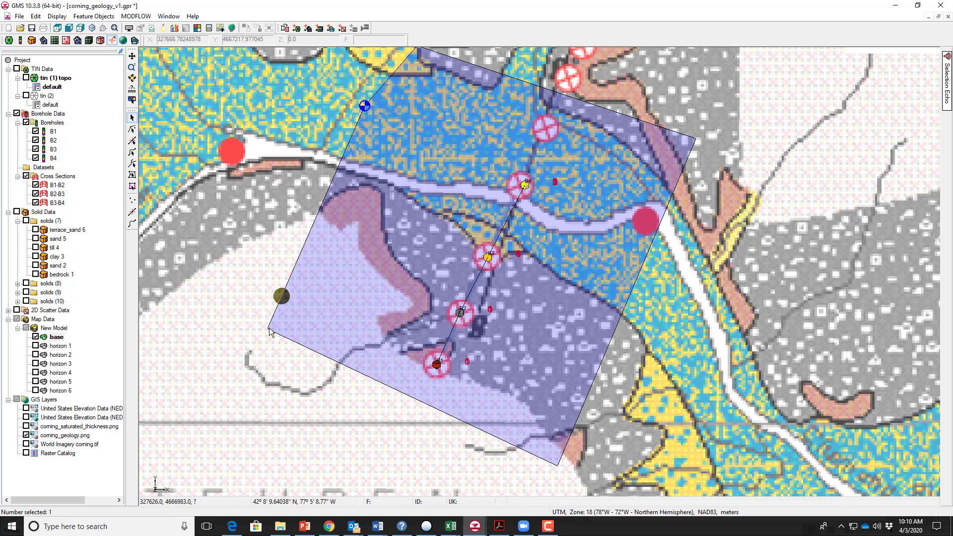
pyautogui.click(629, 354)
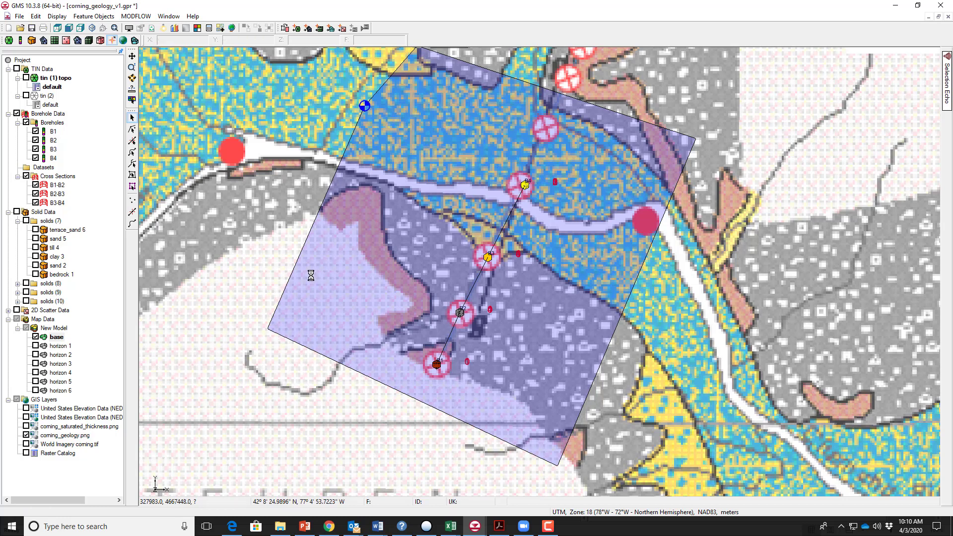
# - Review the commands available for the base coverage without running any, and make tin (2) the active TIN
pyautogui.click(58, 340)
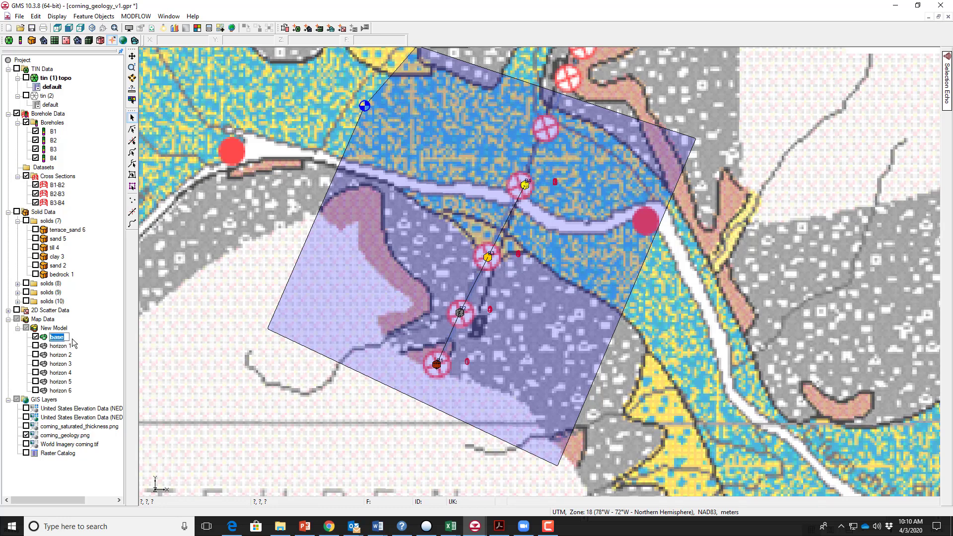
pyautogui.rightClick(56, 340)
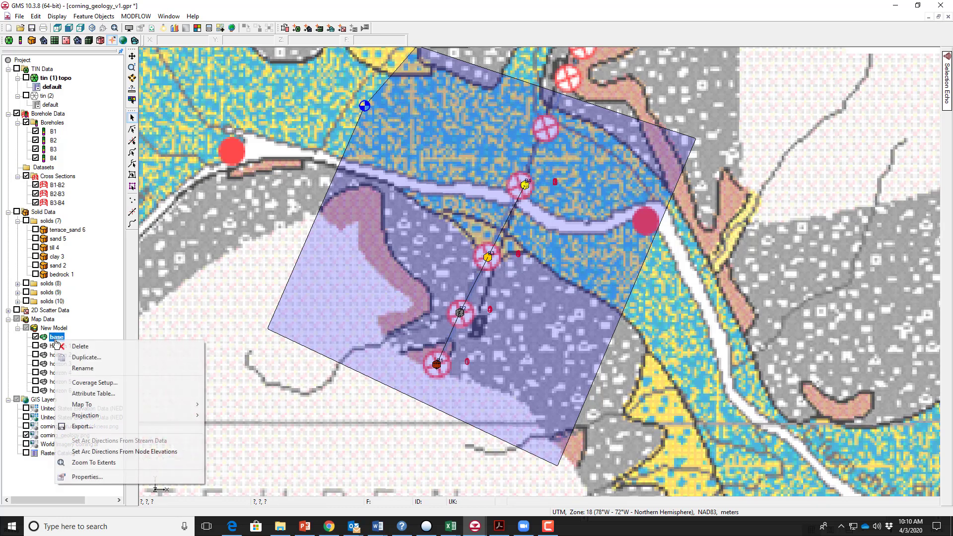
pyautogui.moveTo(196, 406)
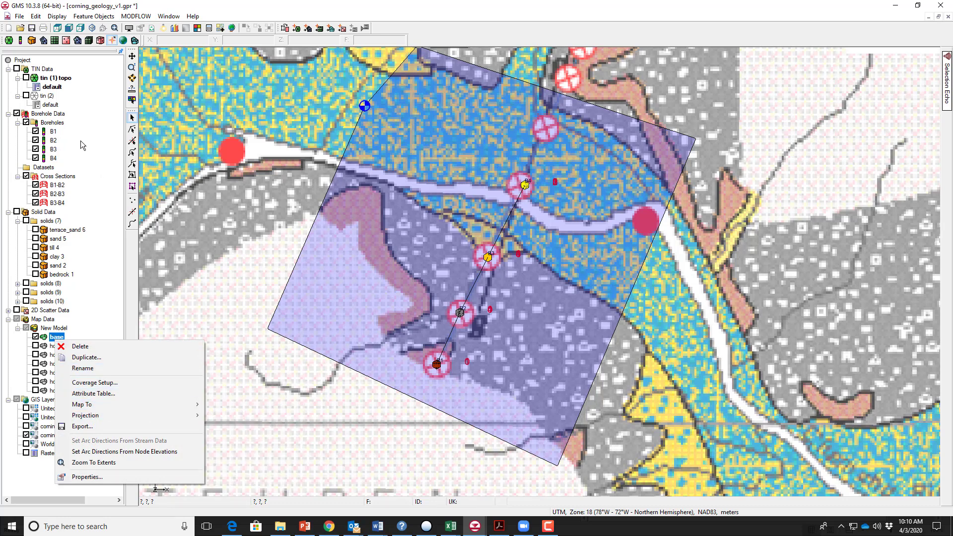
pyautogui.click(44, 96)
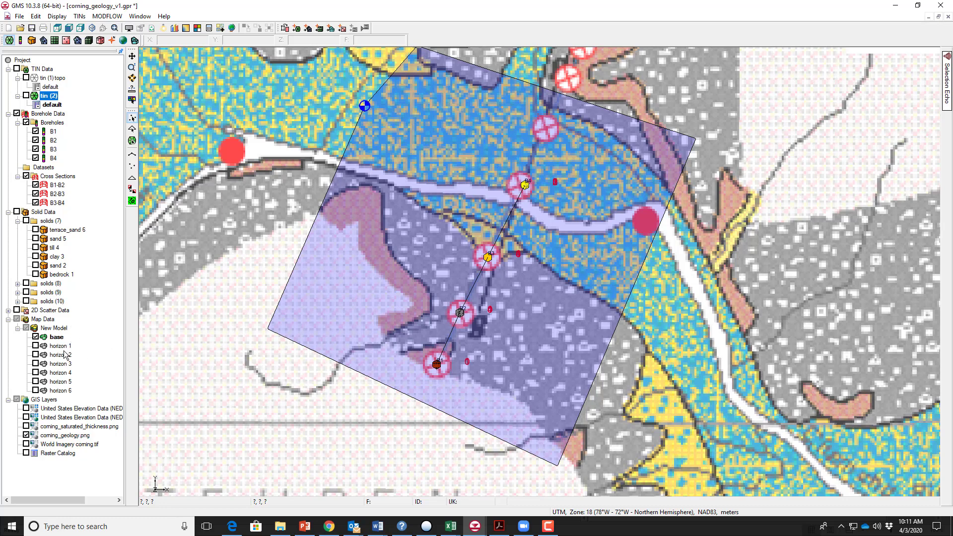
# - View the horizon 1 and horizon 2 coverages over the geology map, and leave only horizon 1 displayed and active
pyautogui.click(59, 346)
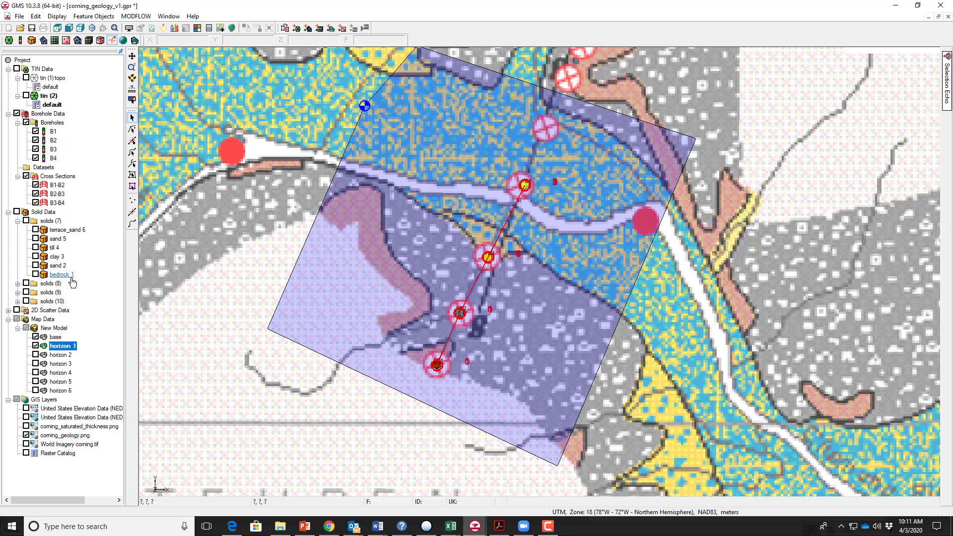
pyautogui.click(60, 355)
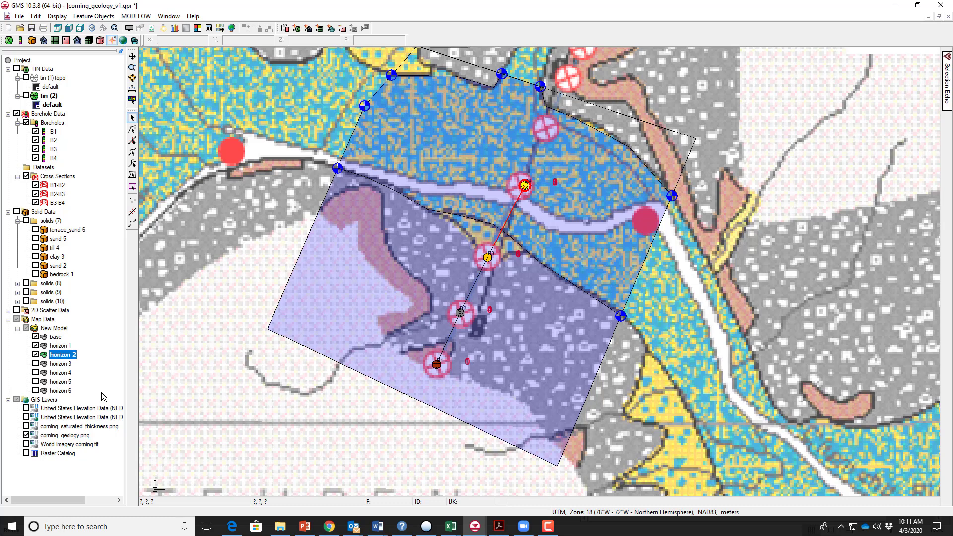
pyautogui.click(36, 355)
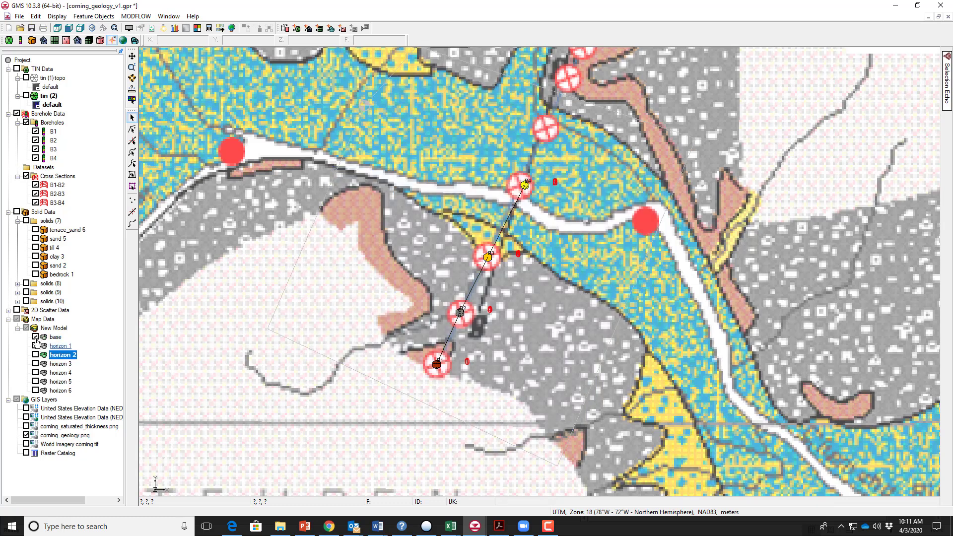
pyautogui.click(36, 346)
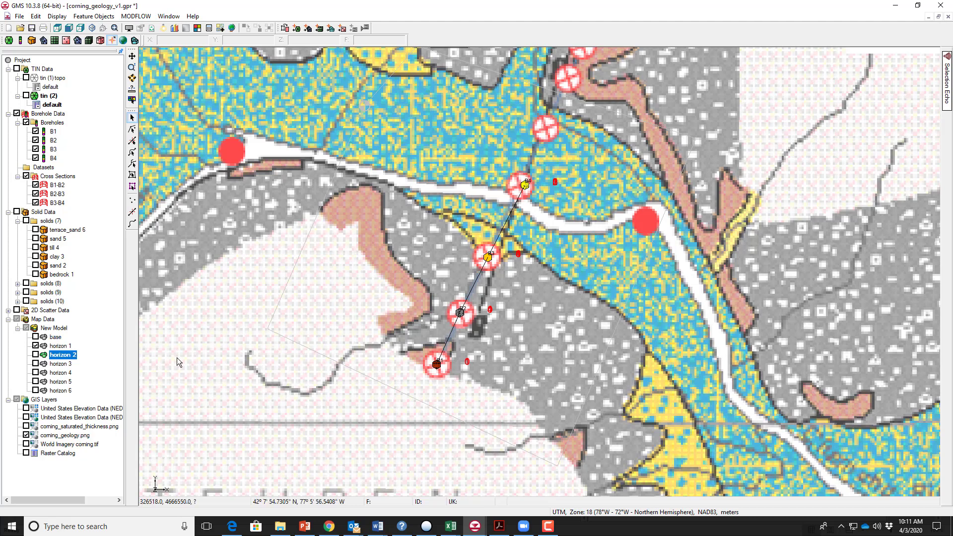
pyautogui.click(60, 346)
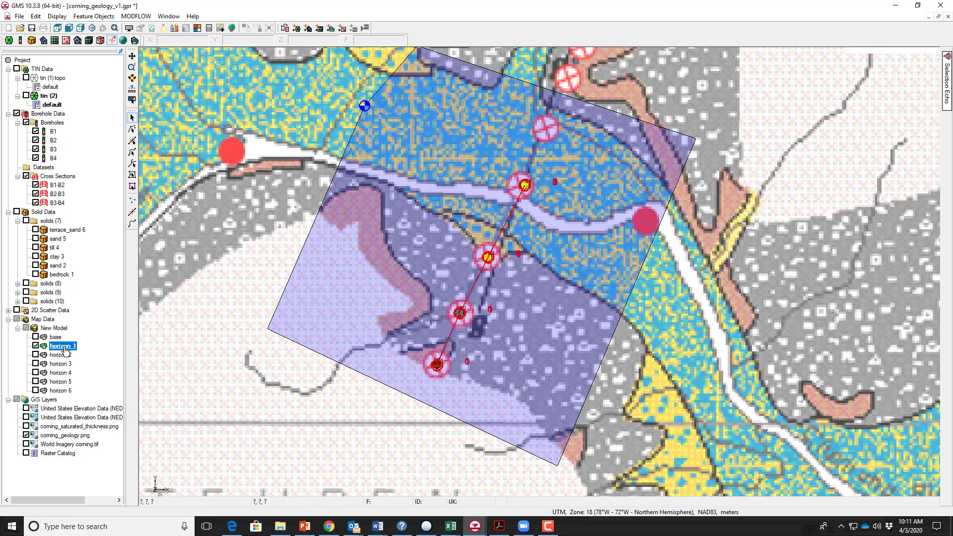
# - Compare horizon 1's extent with bedrock 1 of solids (7), all of solids (8) and its bedrock 1, hiding each solid again
pyautogui.click(36, 274)
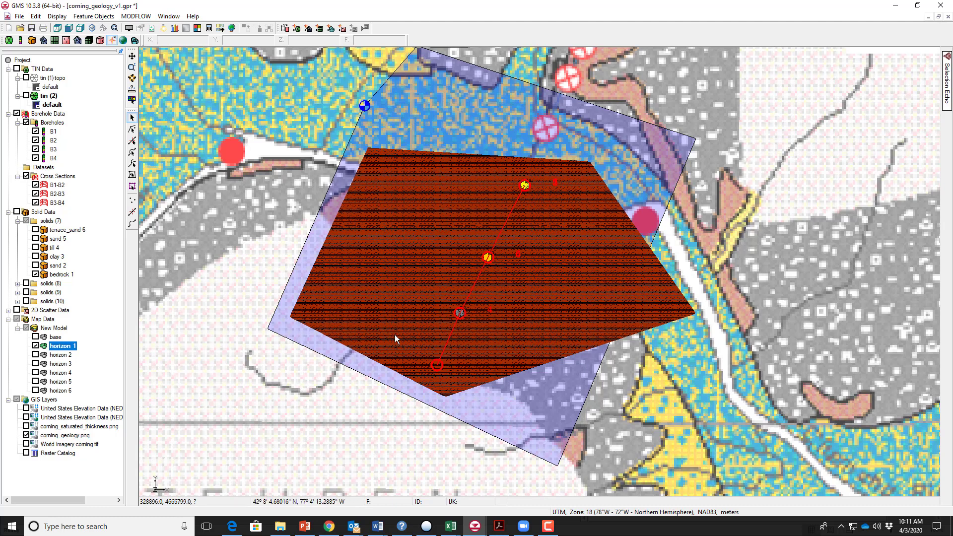
pyautogui.click(36, 275)
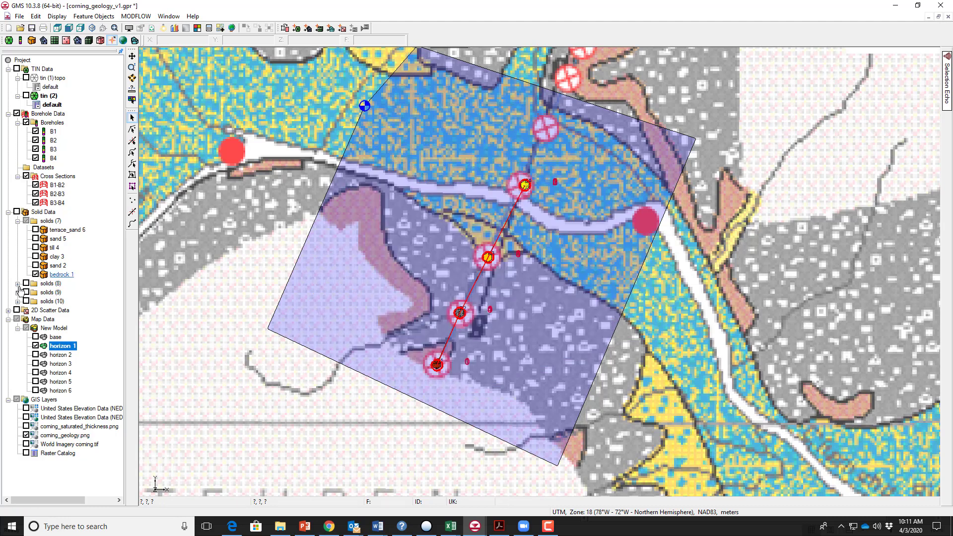
pyautogui.click(18, 283)
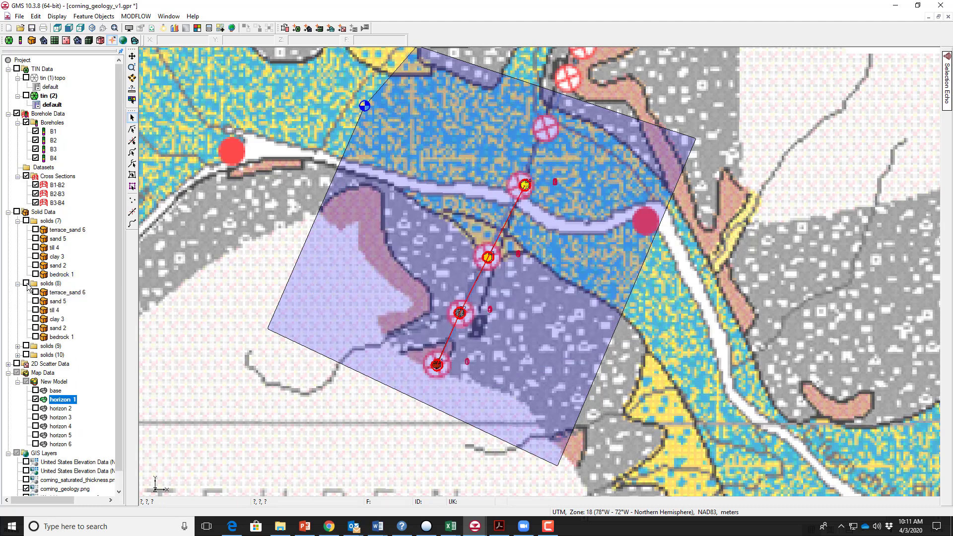
pyautogui.click(27, 284)
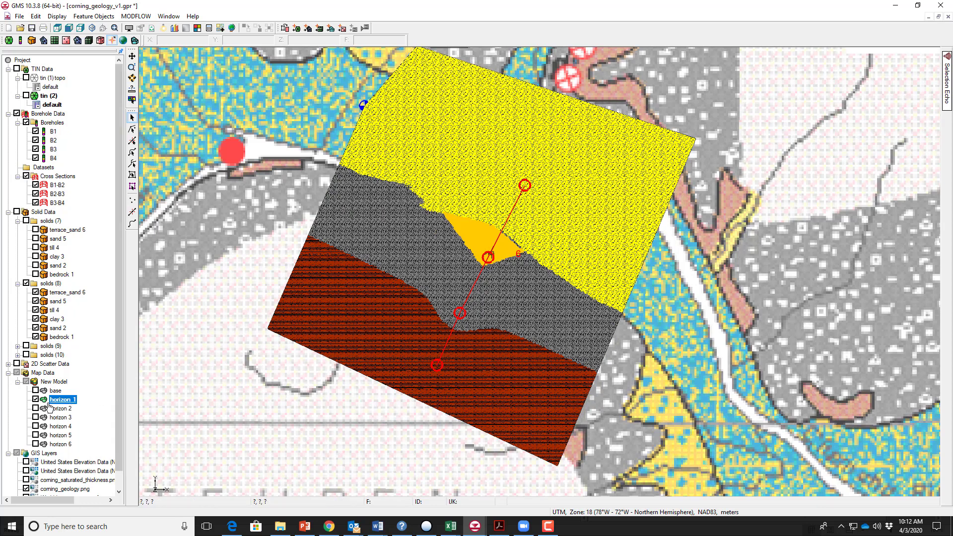
pyautogui.click(26, 284)
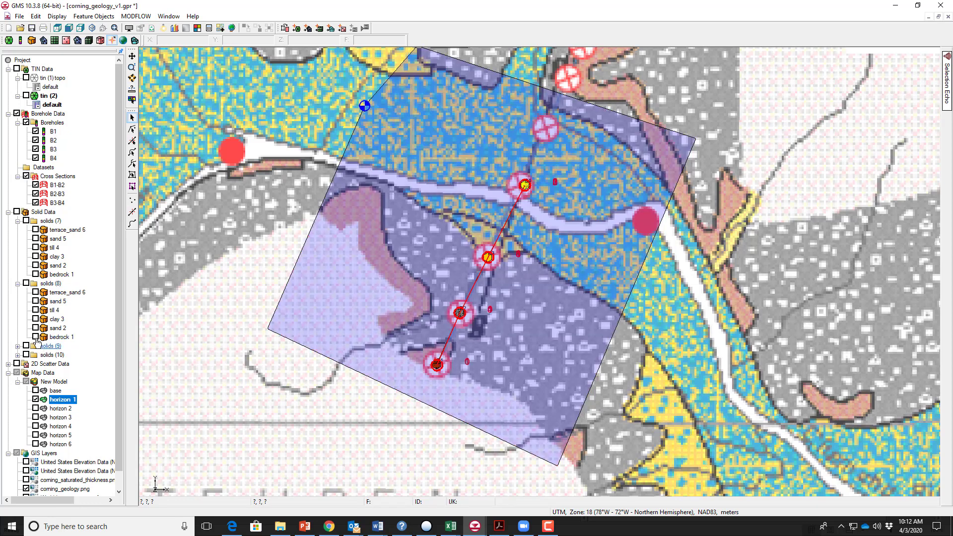
pyautogui.click(36, 337)
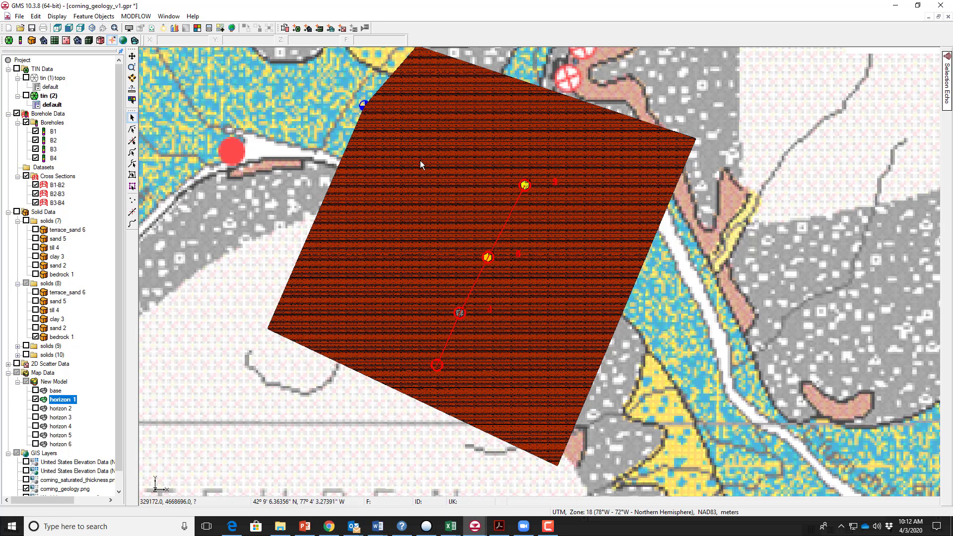
pyautogui.click(35, 337)
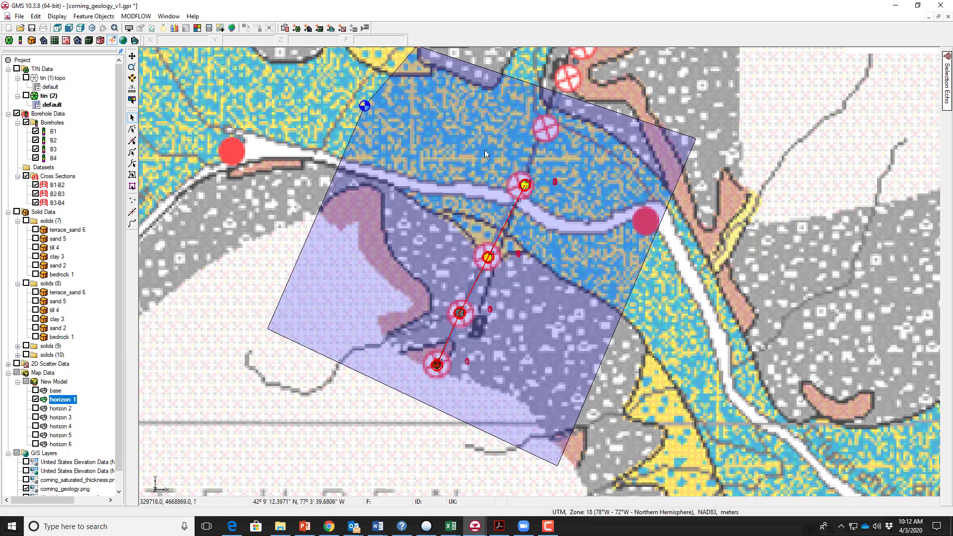
# - Hide the horizon 1 coverage, and display horizon 2 as the active coverage
pyautogui.click(35, 399)
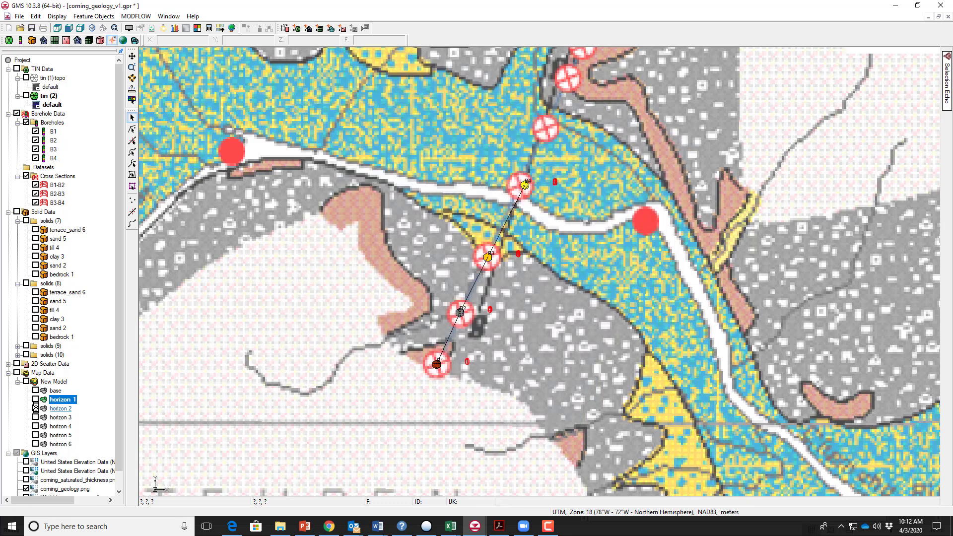
pyautogui.click(35, 408)
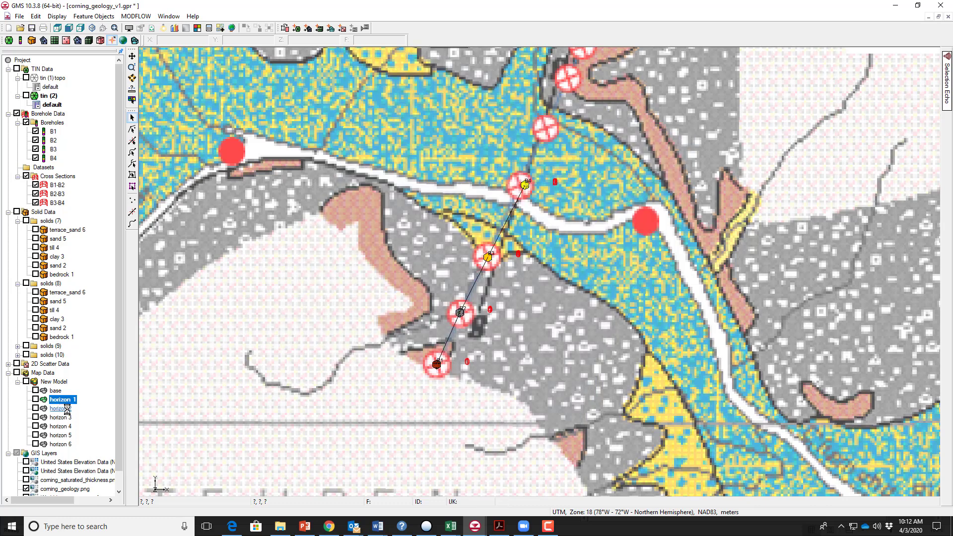
pyautogui.click(35, 408)
pyautogui.click(35, 408)
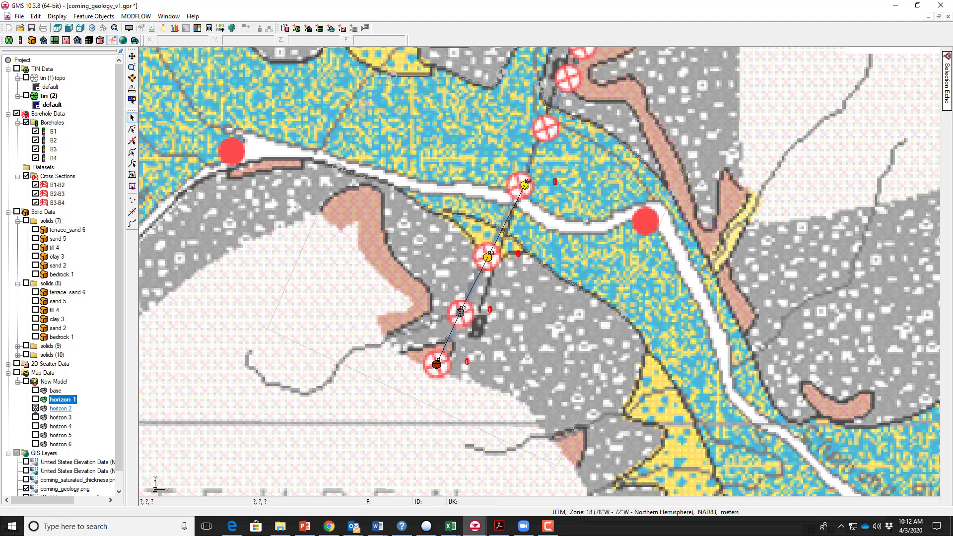
pyautogui.click(61, 408)
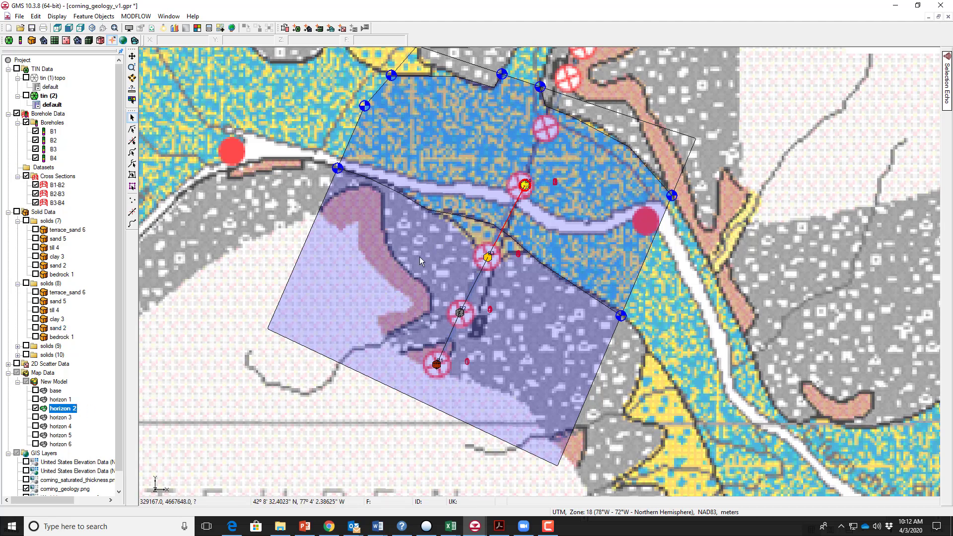
# - Examine the northern and southern polygons of horizon 2 by highlighting each one, and clear the selection
pyautogui.click(426, 177)
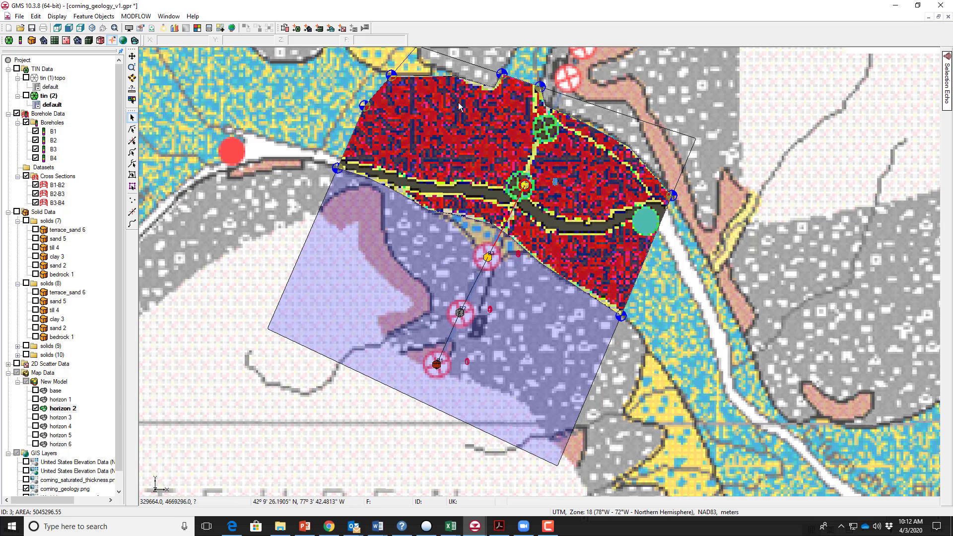
pyautogui.click(429, 259)
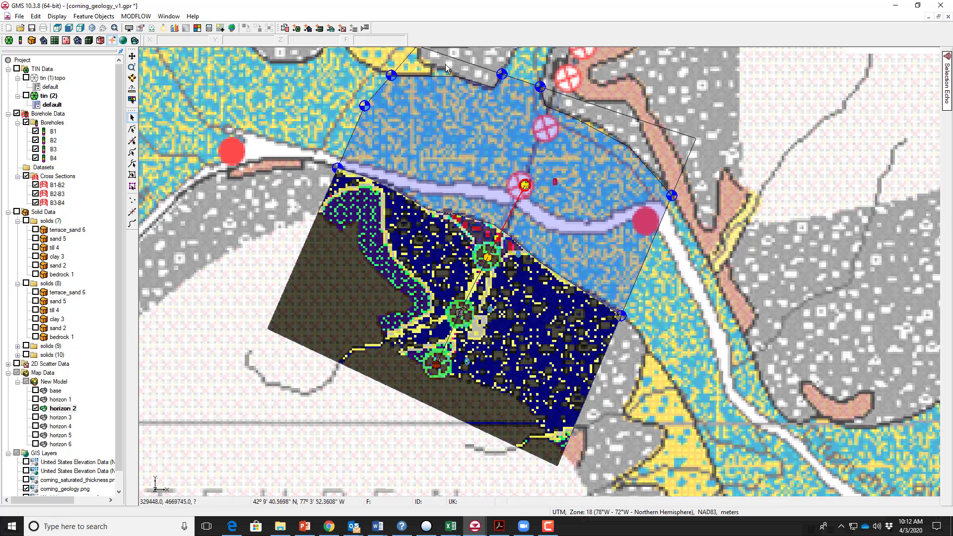
pyautogui.click(436, 275)
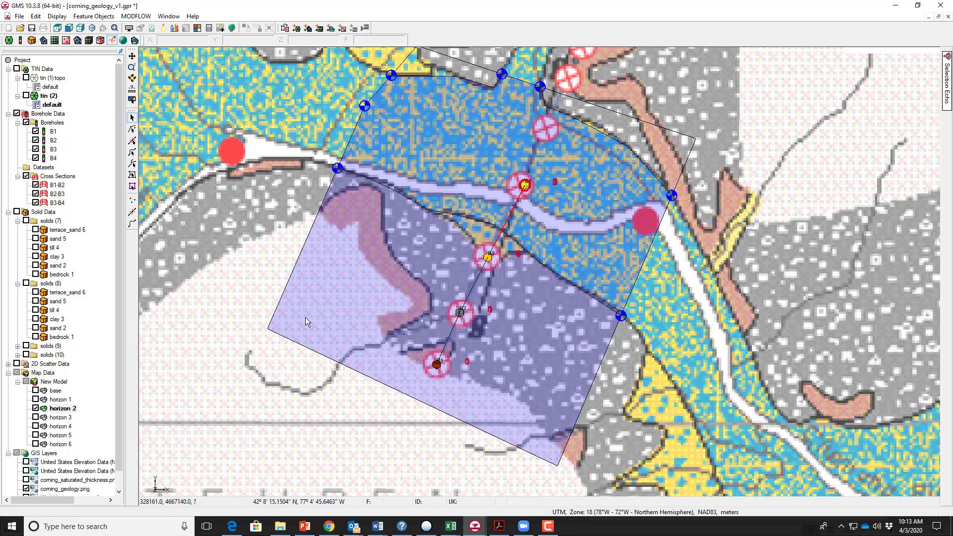
# - Inspect the Outside Boundary attribute of the arc dividing horizon 2's polygons, close the attribute table, and clear the selection
pyautogui.click(402, 196)
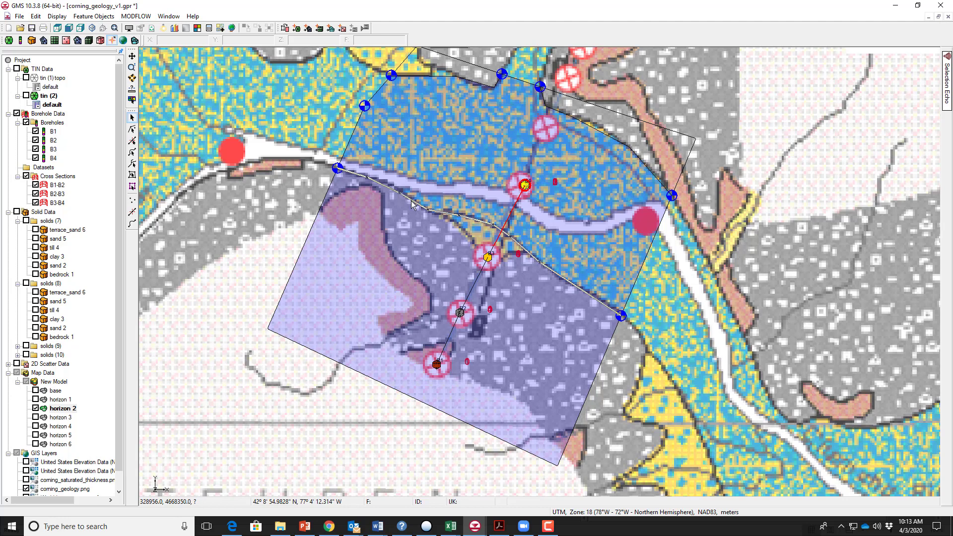
pyautogui.click(403, 197)
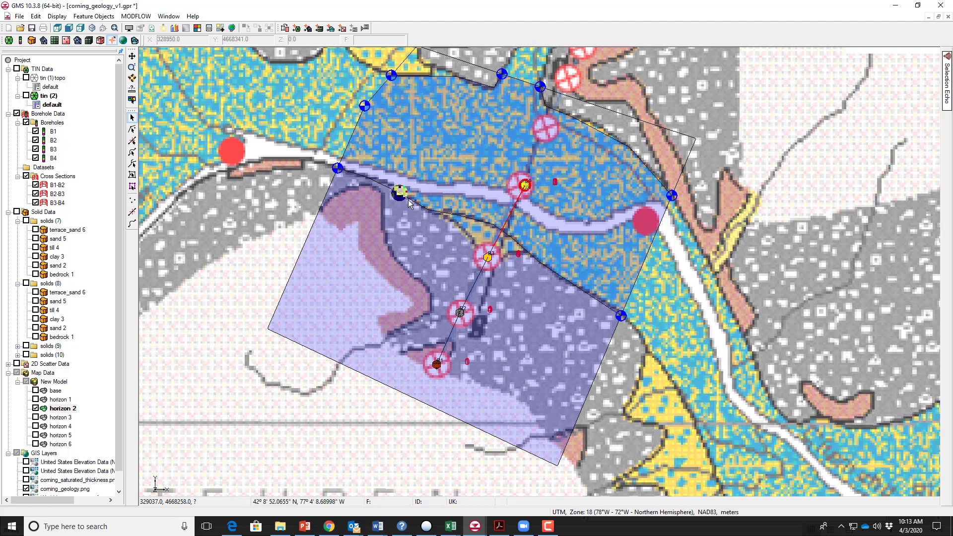
pyautogui.click(412, 200)
pyautogui.rightClick(412, 200)
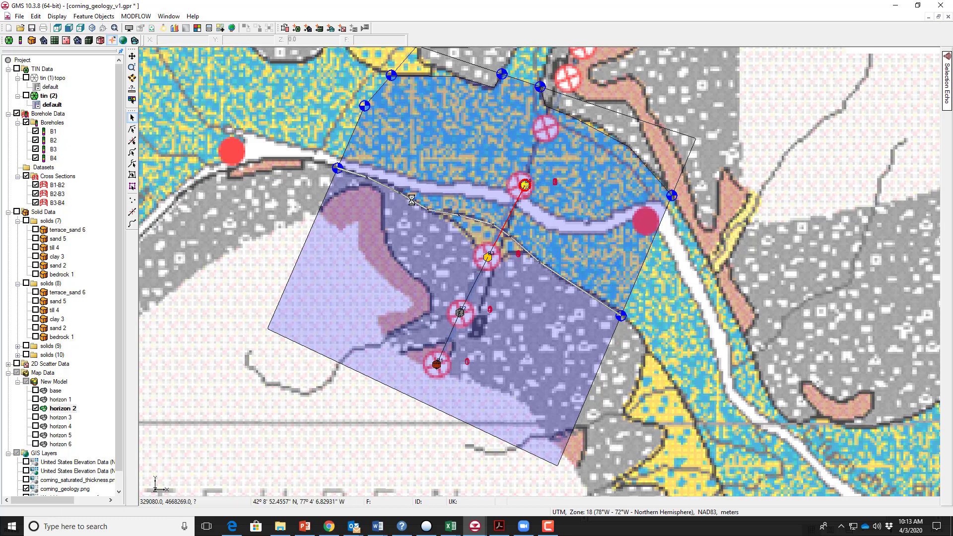
pyautogui.click(449, 206)
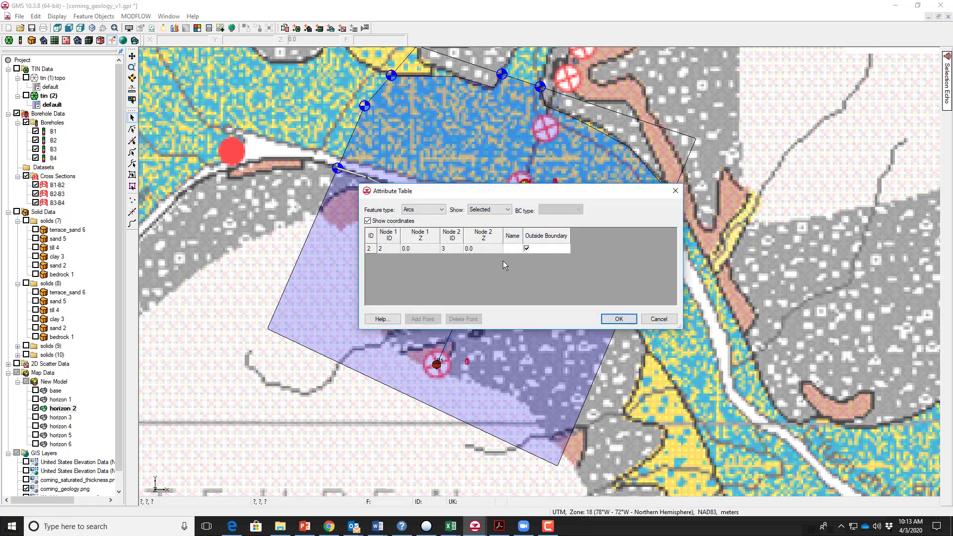
pyautogui.click(618, 319)
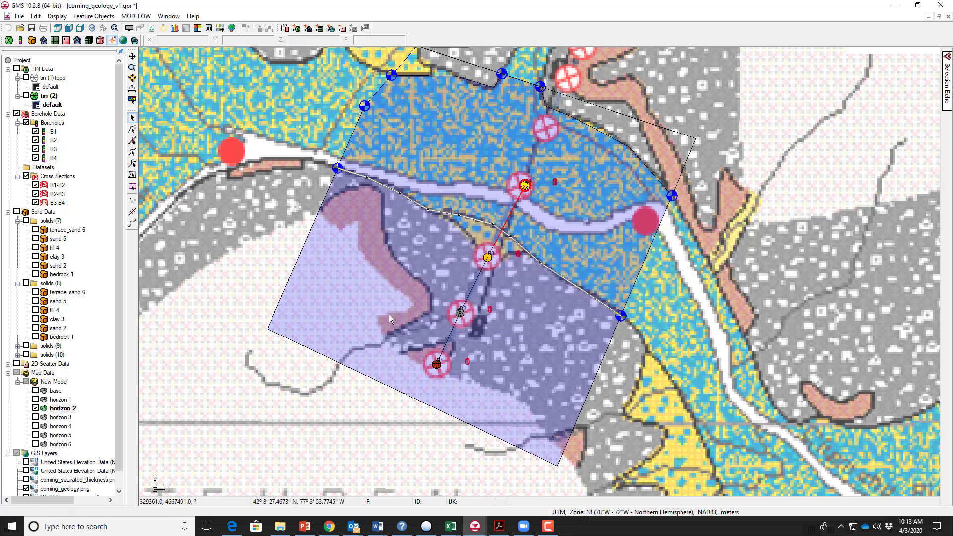
pyautogui.rightClick(399, 192)
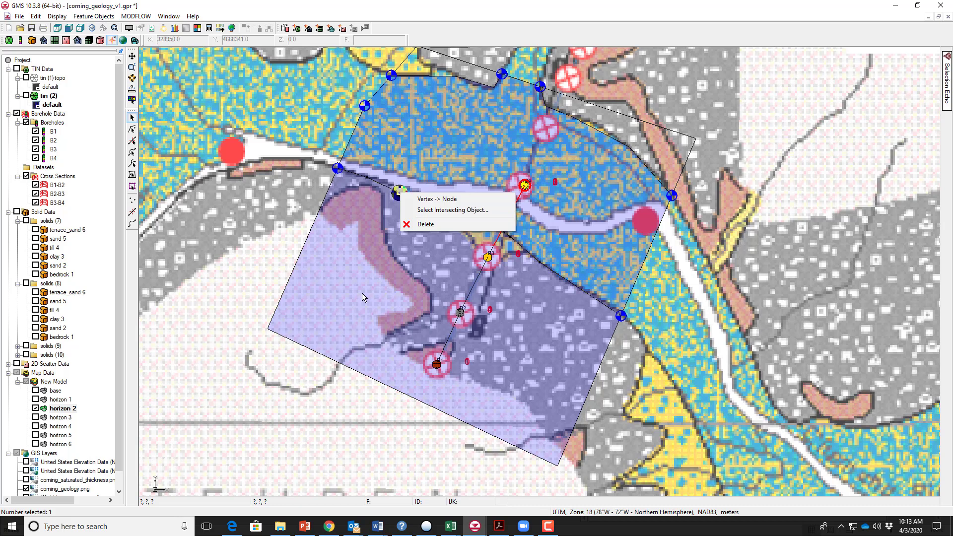
pyautogui.click(250, 291)
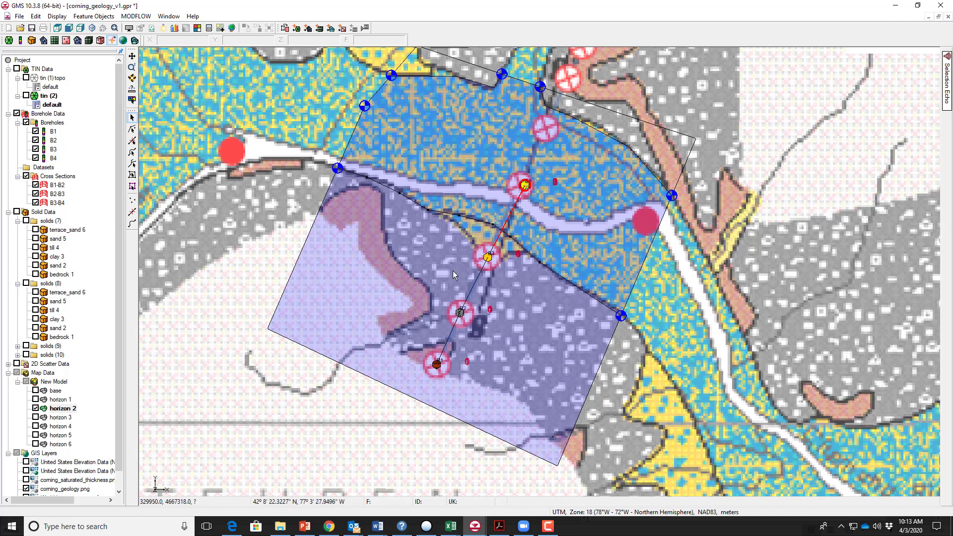
# - Delete the southern polygon of the horizon 2 coverage, keeping its boundary arcs
pyautogui.click(362, 290)
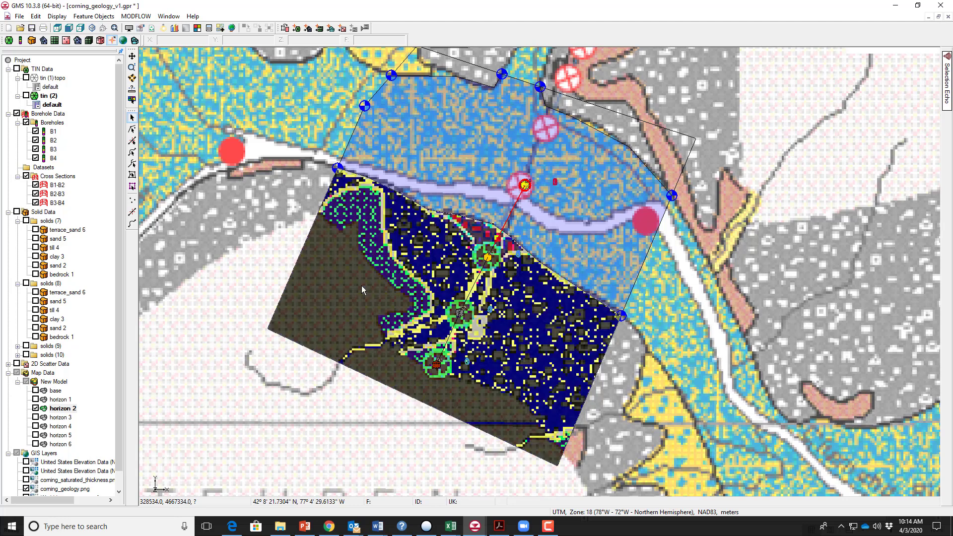
pyautogui.press('Delete')
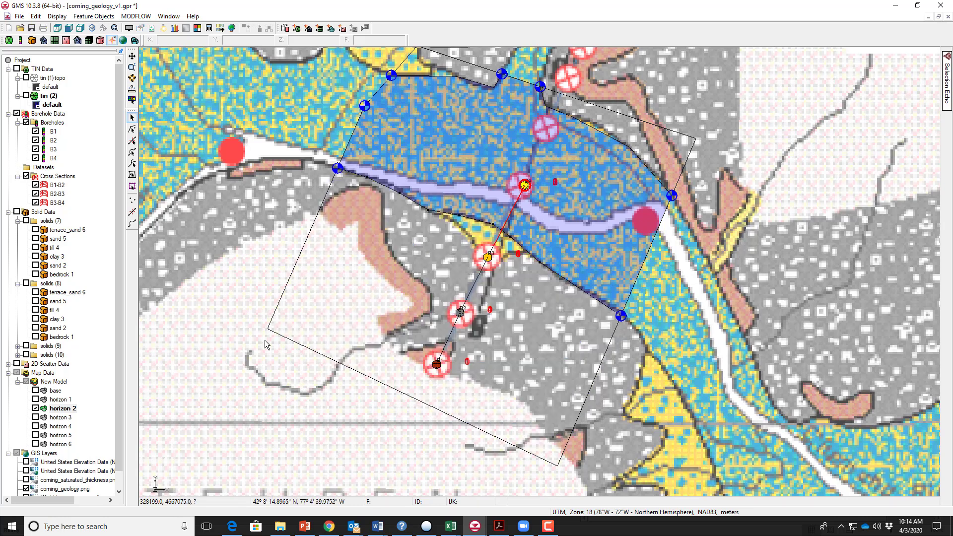
# - Hide horizon 2, view and hide the horizon 3 coverage, and display horizon 4 as the active coverage
pyautogui.click(36, 408)
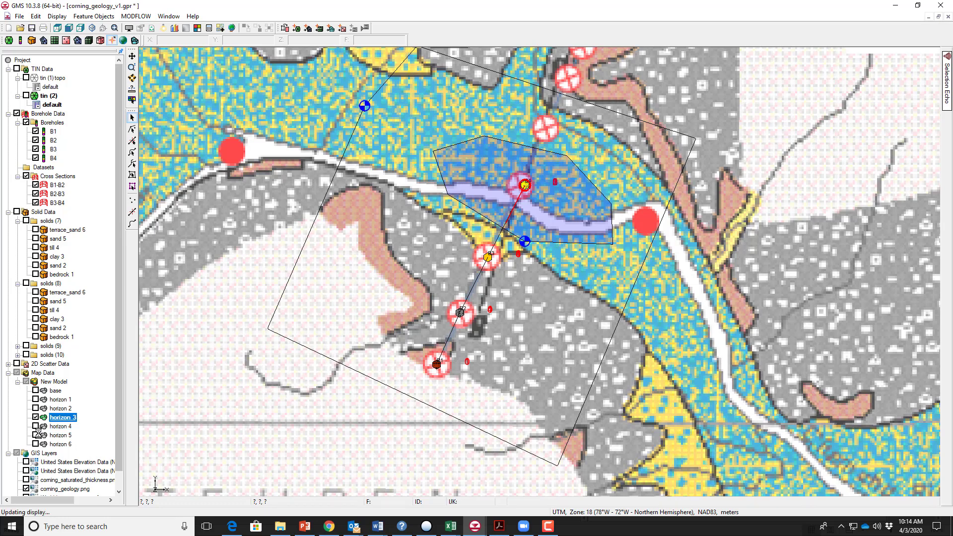
pyautogui.click(36, 417)
pyautogui.click(36, 427)
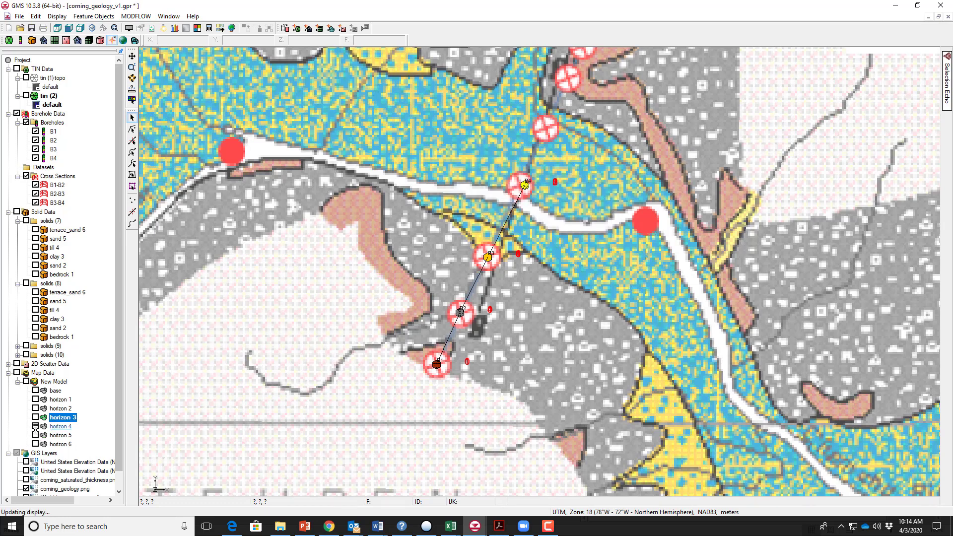
pyautogui.click(60, 428)
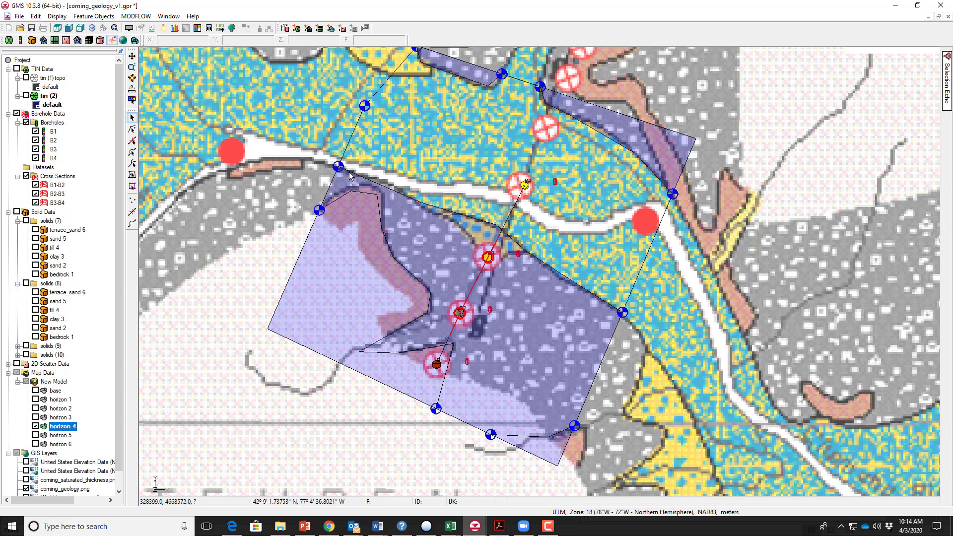
# - Examine the southwestern polygon and the small southern corner polygon of horizon 4 by highlighting each one
pyautogui.click(353, 305)
pyautogui.click(353, 305)
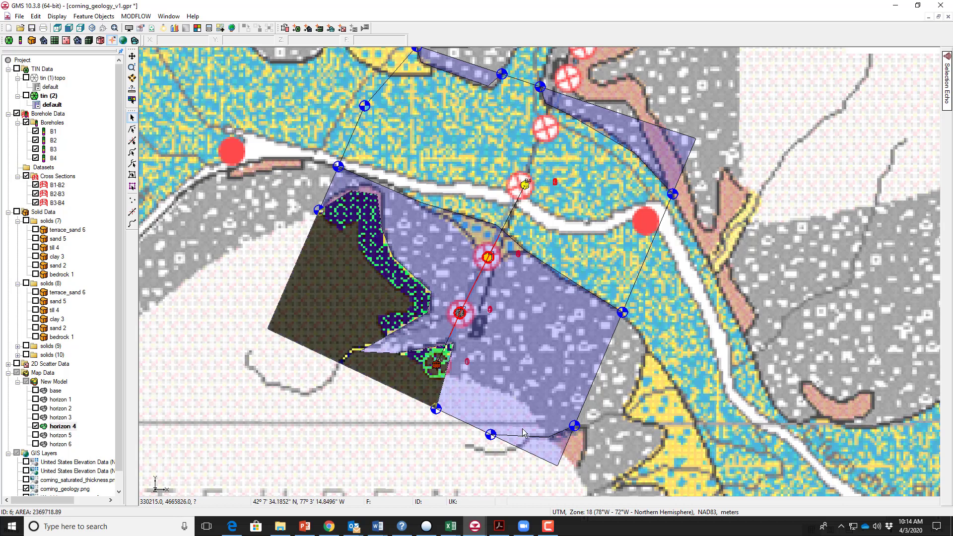
pyautogui.click(546, 453)
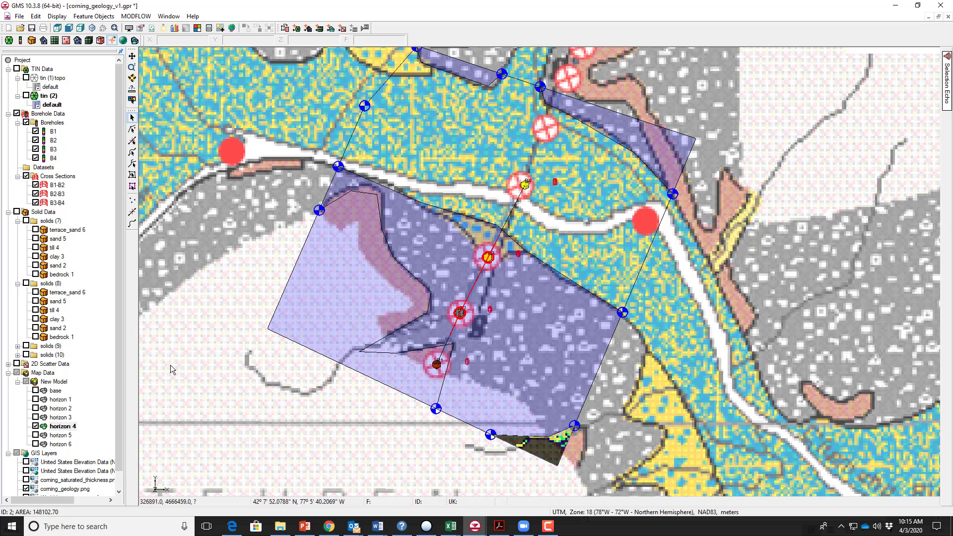
# - Delete the southwestern and small southern corner polygons of horizon 4, and highlight the remaining central and northeastern polygons in turn
pyautogui.click(324, 291)
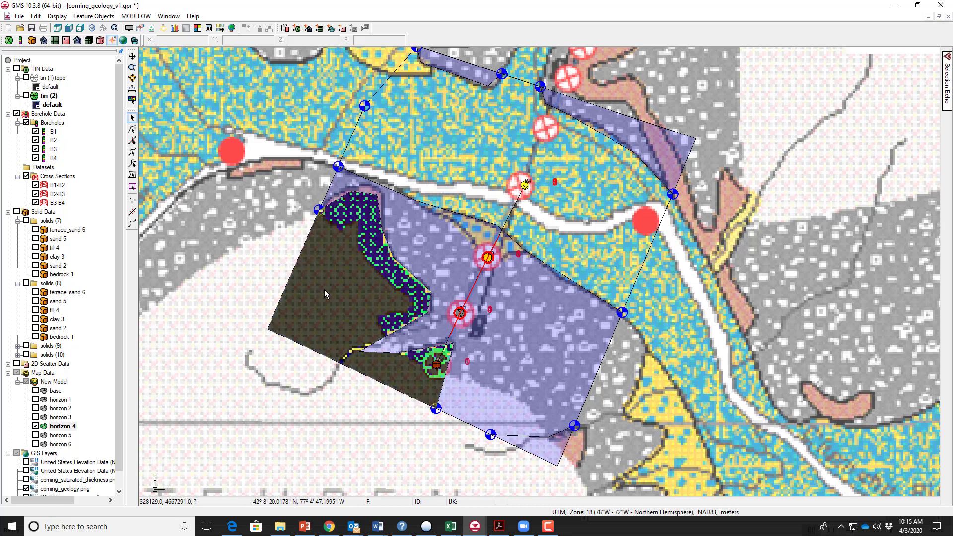
pyautogui.press('Delete')
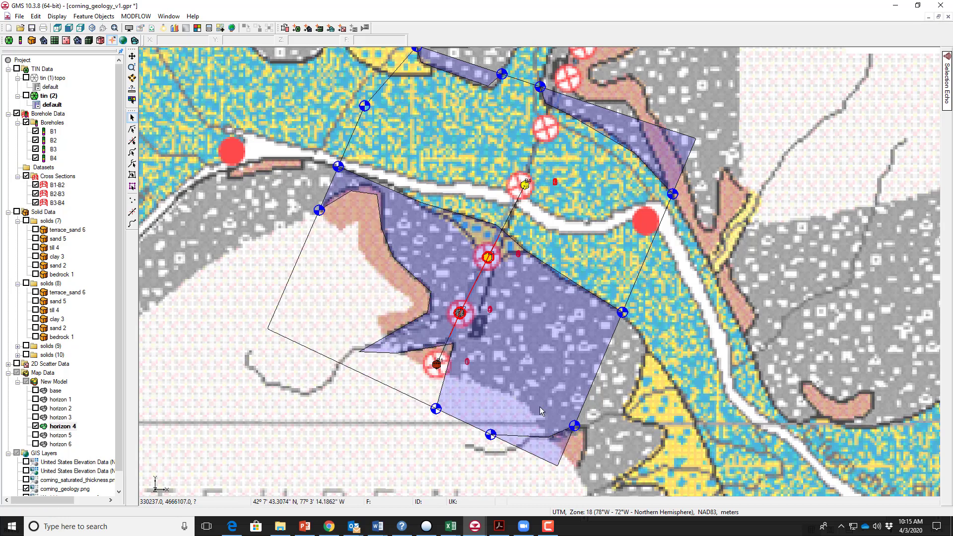
pyautogui.click(546, 450)
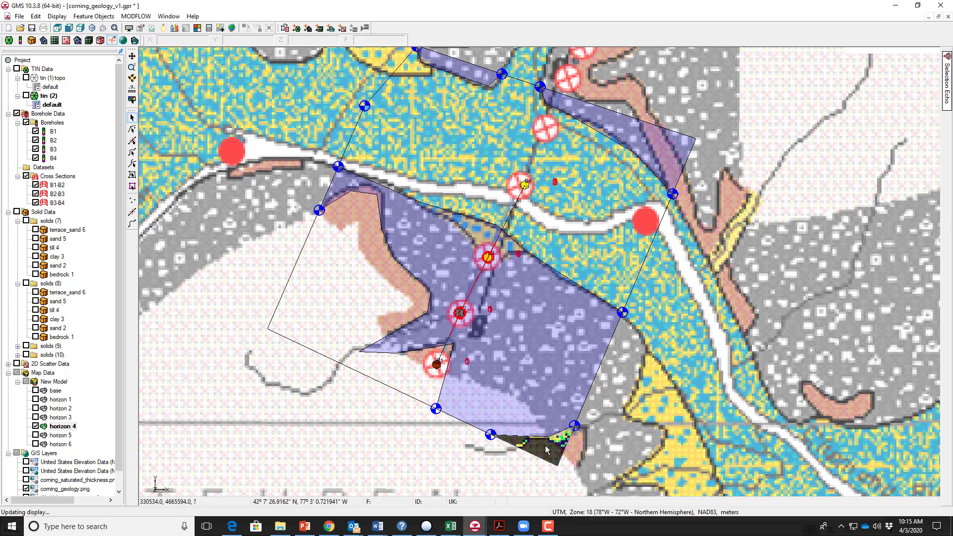
pyautogui.press('Delete')
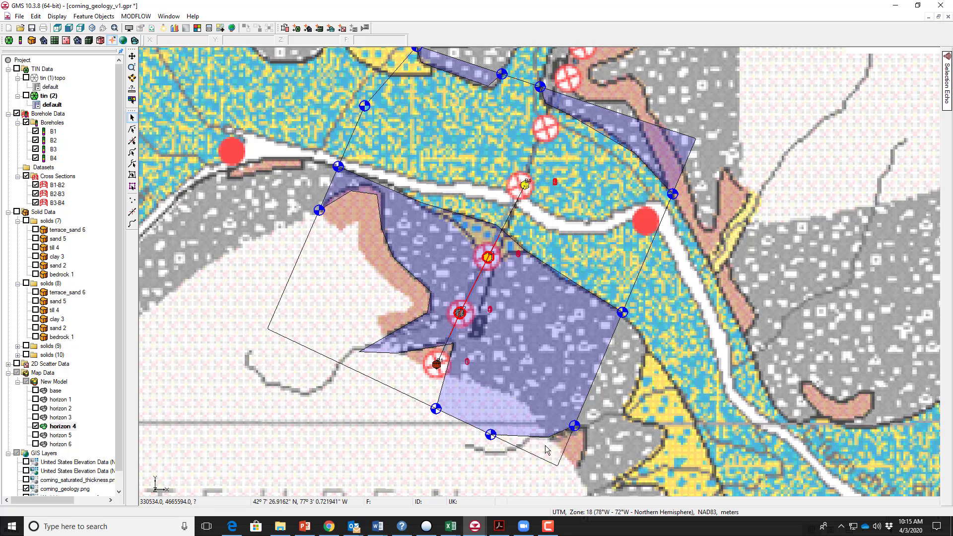
pyautogui.click(544, 365)
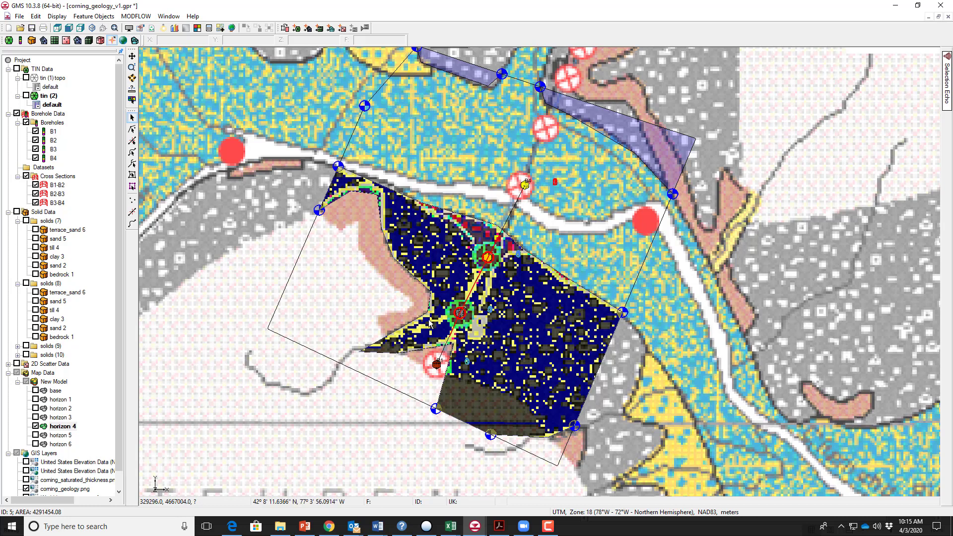
pyautogui.click(618, 134)
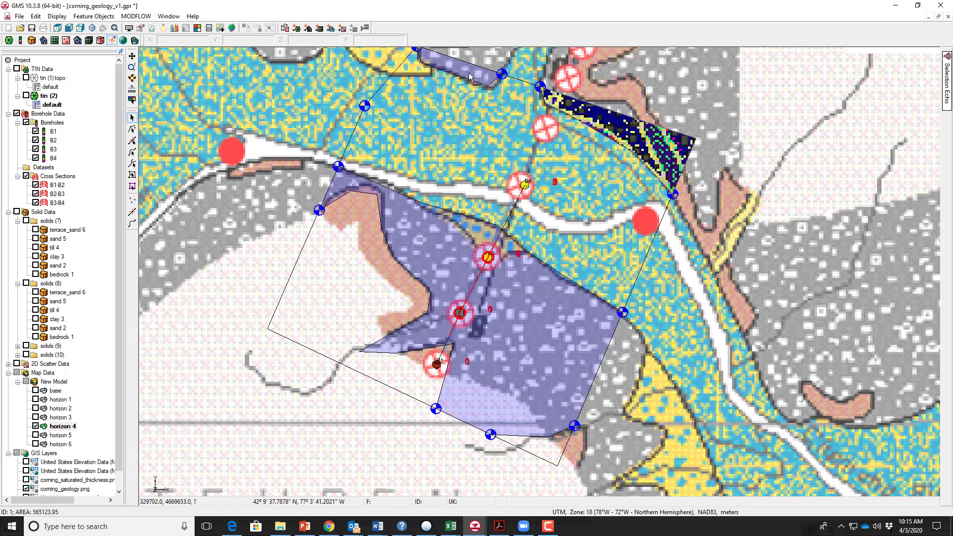
# - Display horizon 5 as the active coverage and hide horizon 4
pyautogui.click(59, 436)
pyautogui.click(36, 435)
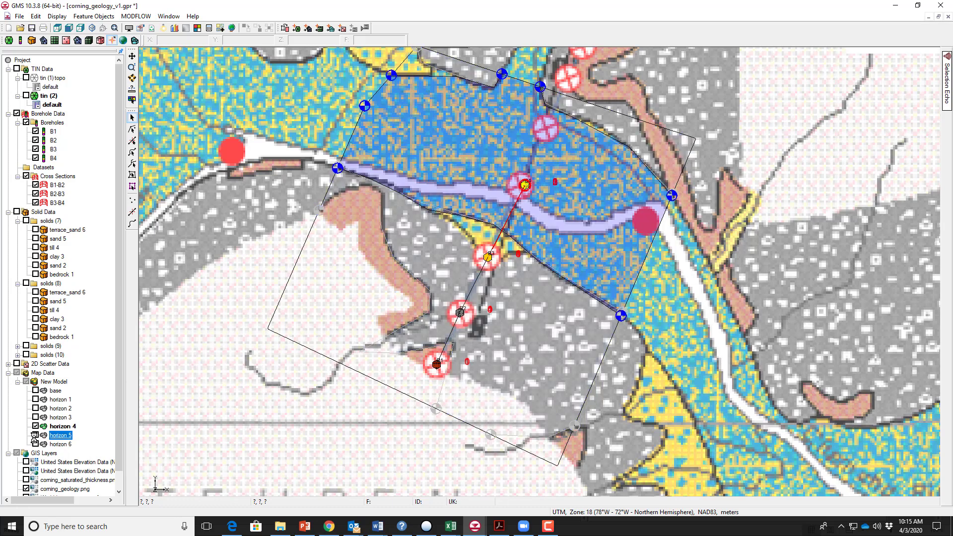
pyautogui.click(35, 436)
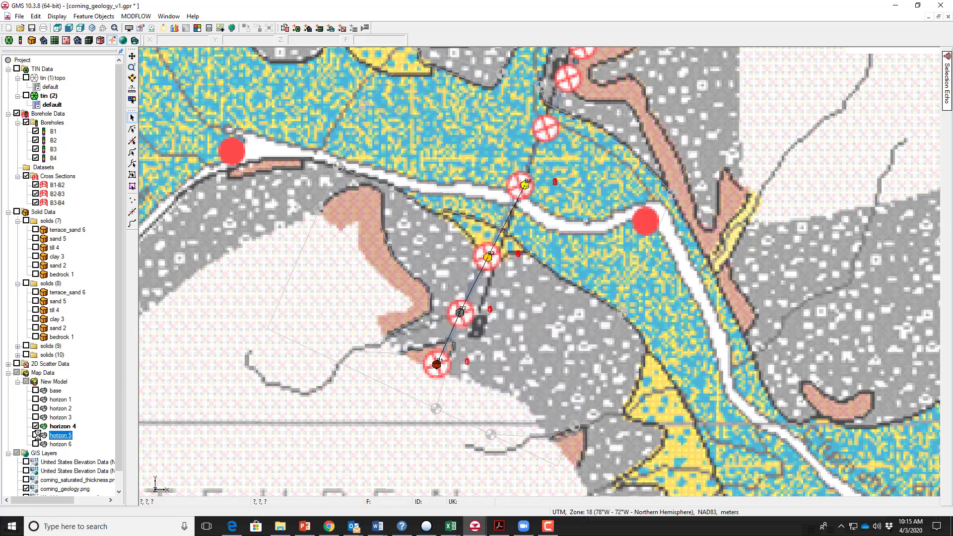
pyautogui.click(36, 436)
pyautogui.click(36, 435)
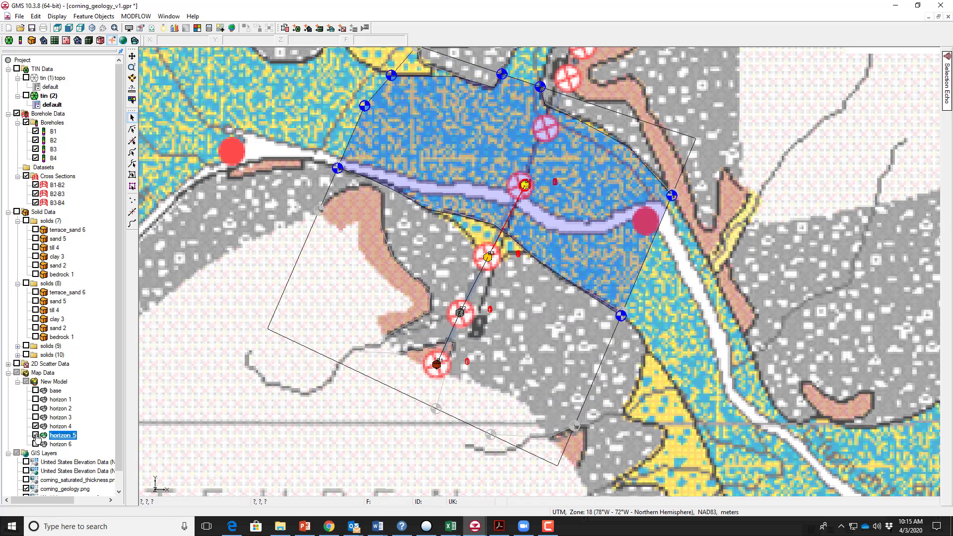
pyautogui.click(35, 427)
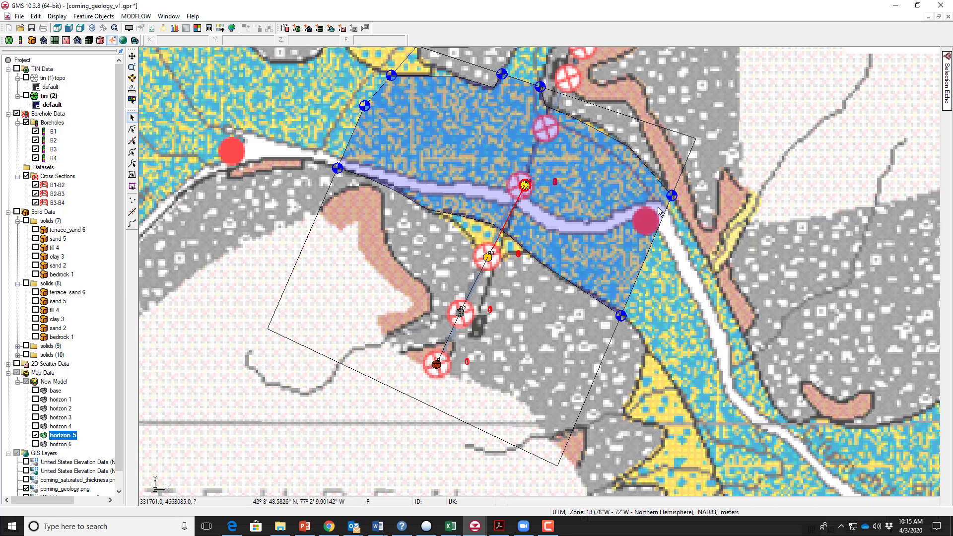
# - Display horizon 6 as the active coverage and hide horizon 5
pyautogui.click(62, 445)
pyautogui.click(34, 445)
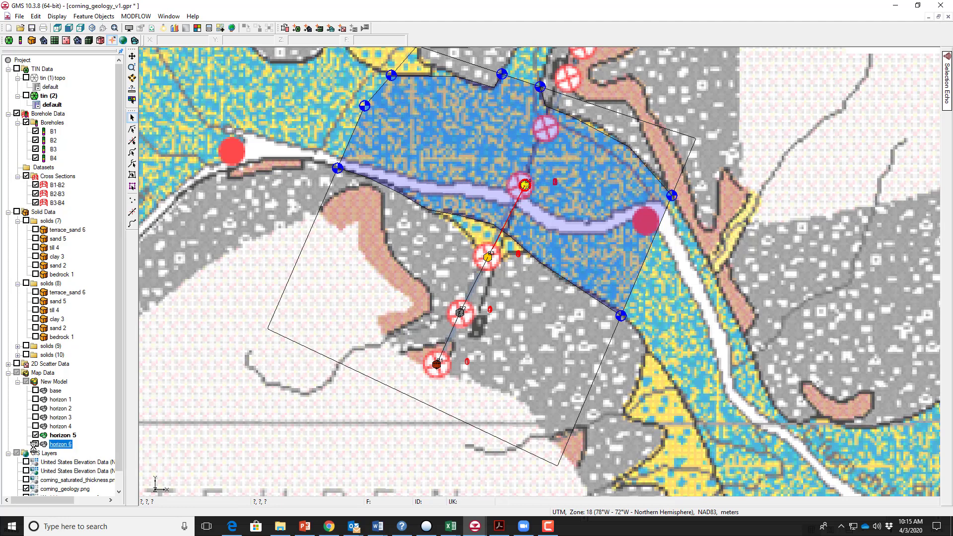
pyautogui.click(35, 444)
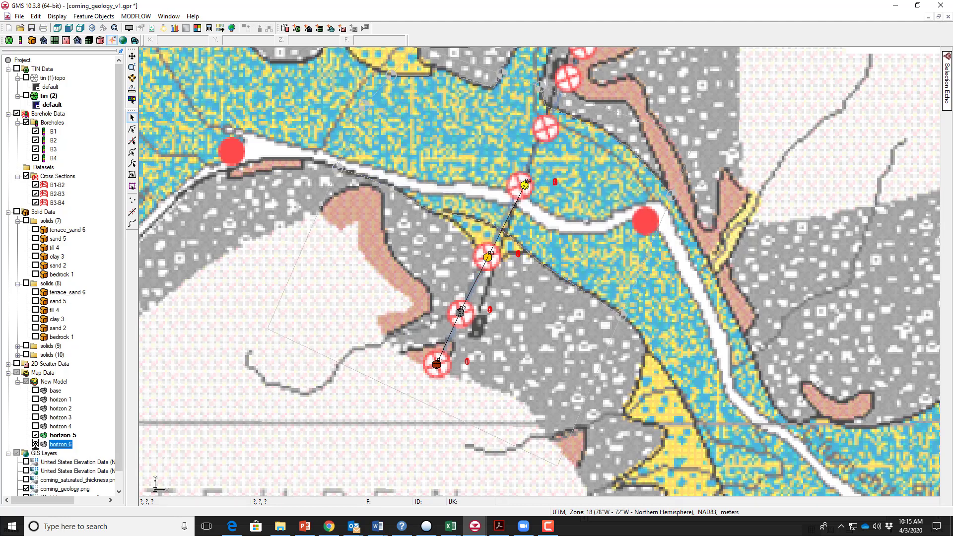
pyautogui.click(35, 445)
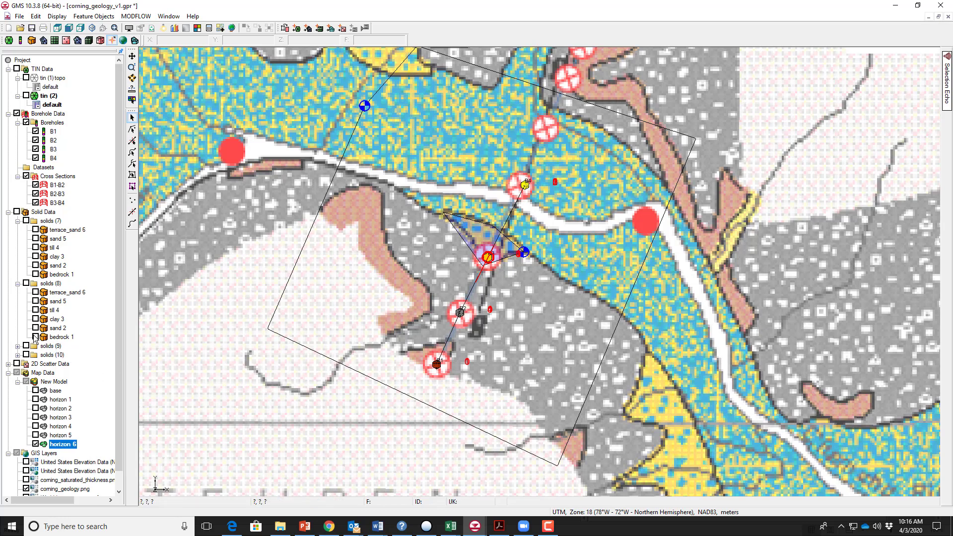
# - Expand the solids (9) and solids (10) folders, display solids (8), and examine its layers in an oblique 3D view
pyautogui.click(18, 347)
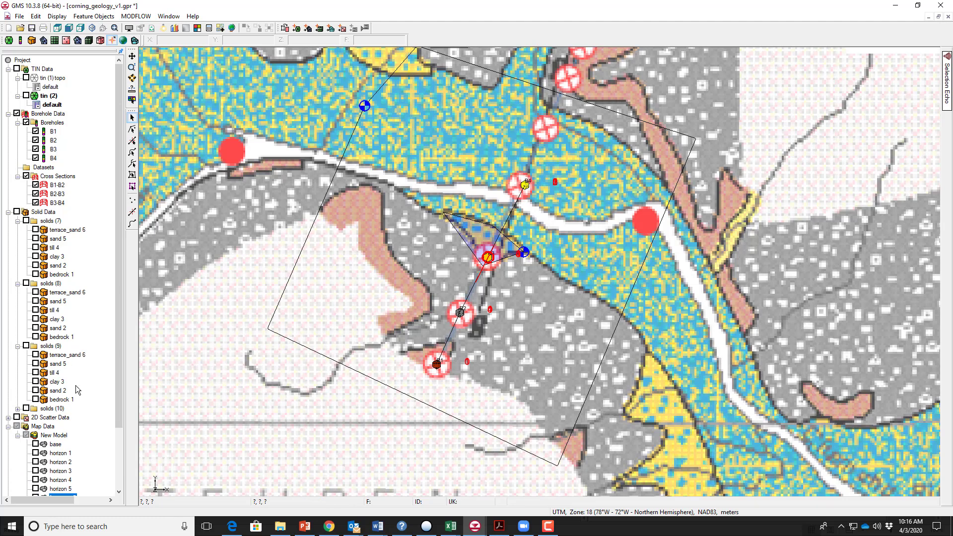
pyautogui.scroll(-3, 118, 354)
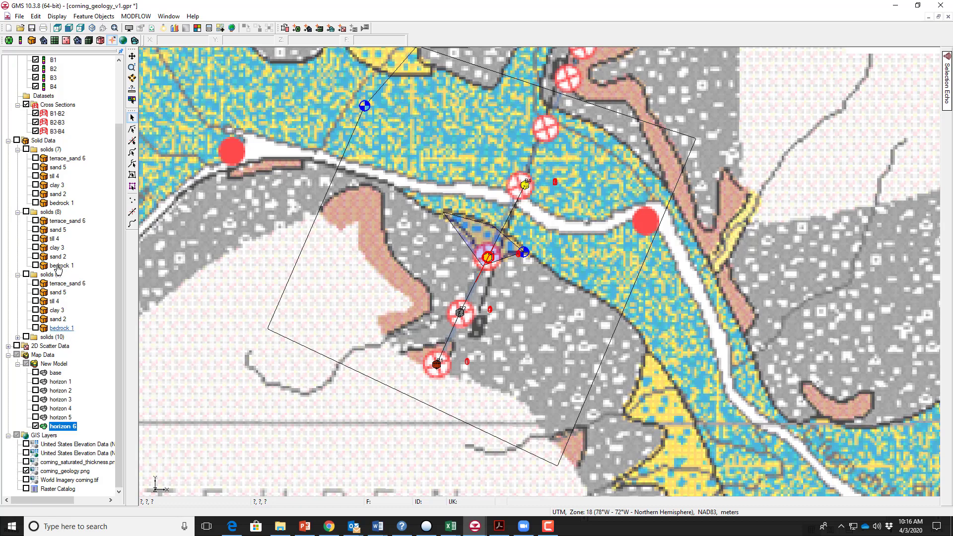
pyautogui.click(18, 337)
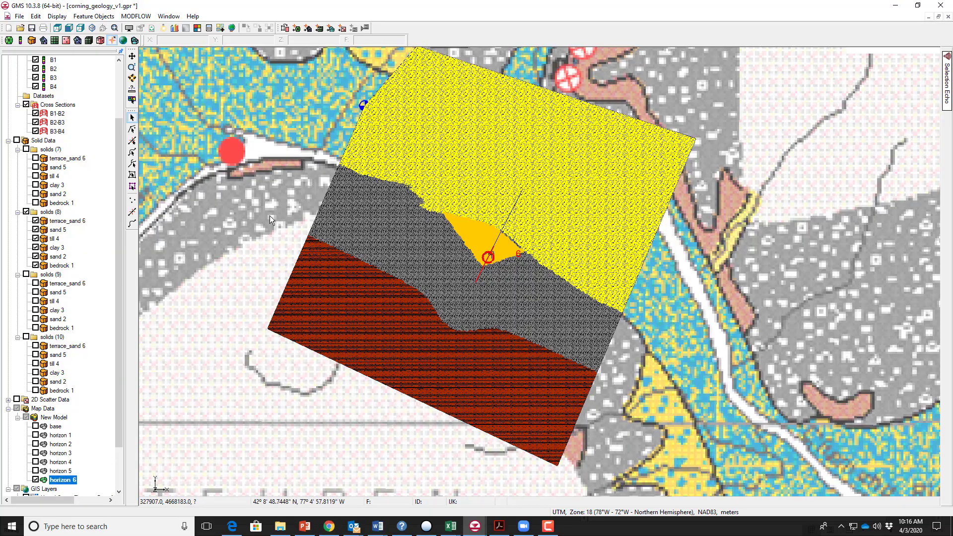
pyautogui.click(132, 78)
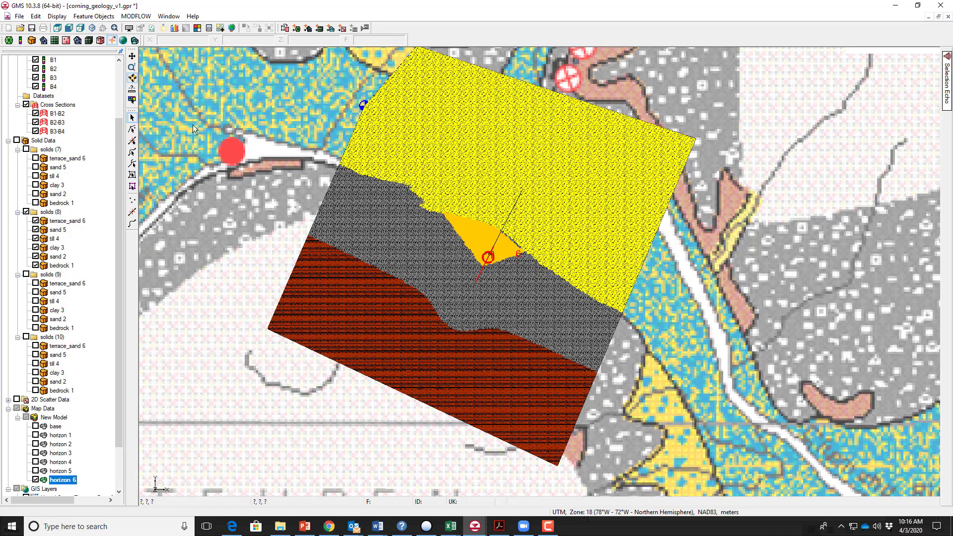
pyautogui.moveTo(562, 373); pyautogui.dragTo(503, 170)
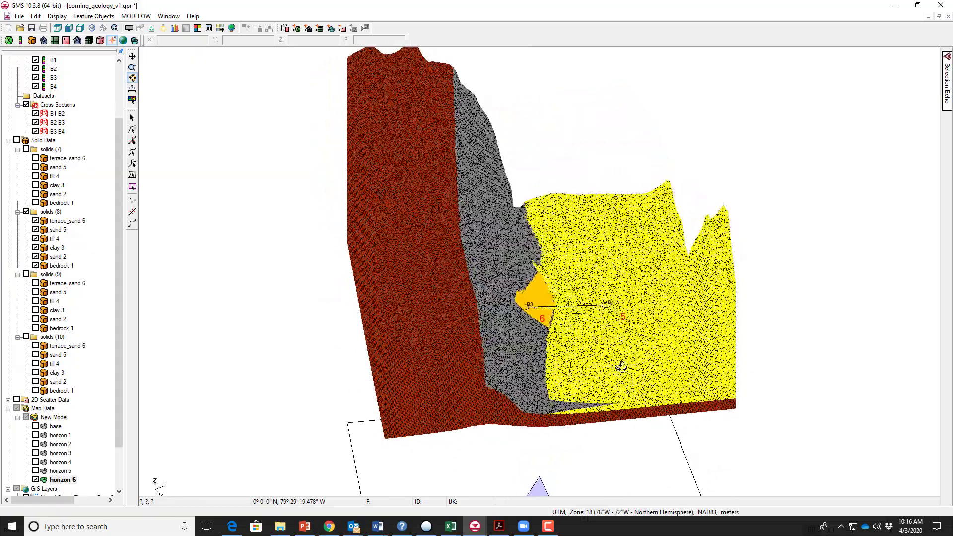
pyautogui.moveTo(621, 366); pyautogui.dragTo(686, 329)
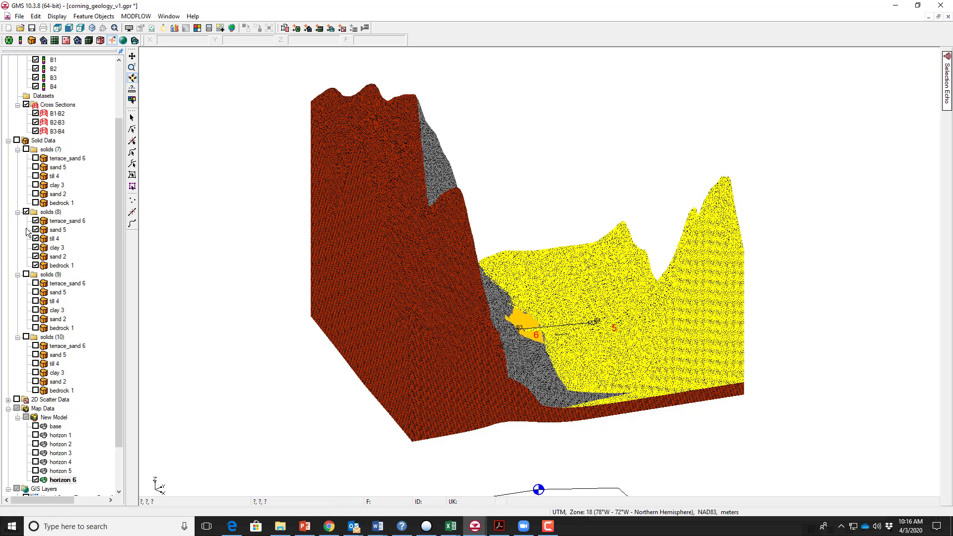
# - Hide solids (8), display solids (9), and examine where its bedrock, till and sand surface from several angles
pyautogui.click(26, 212)
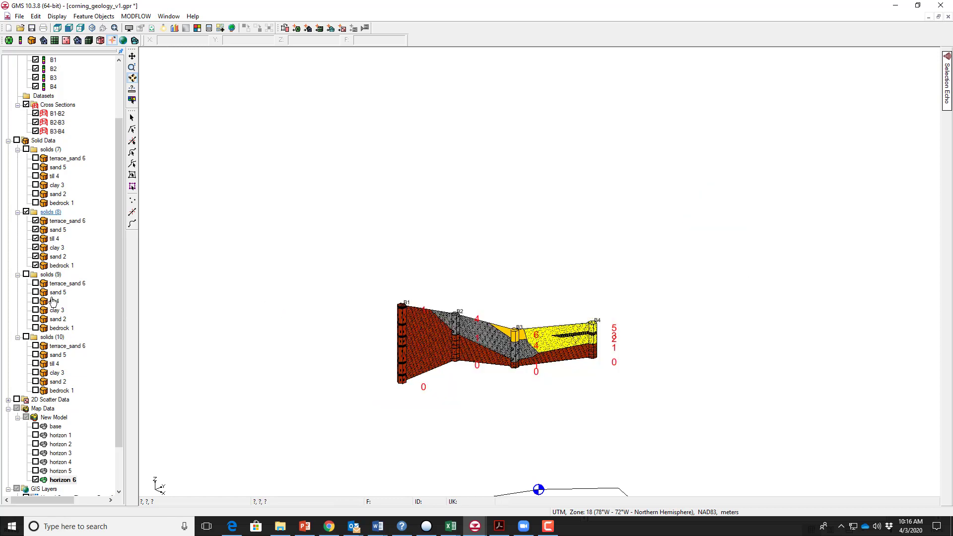
pyautogui.click(27, 275)
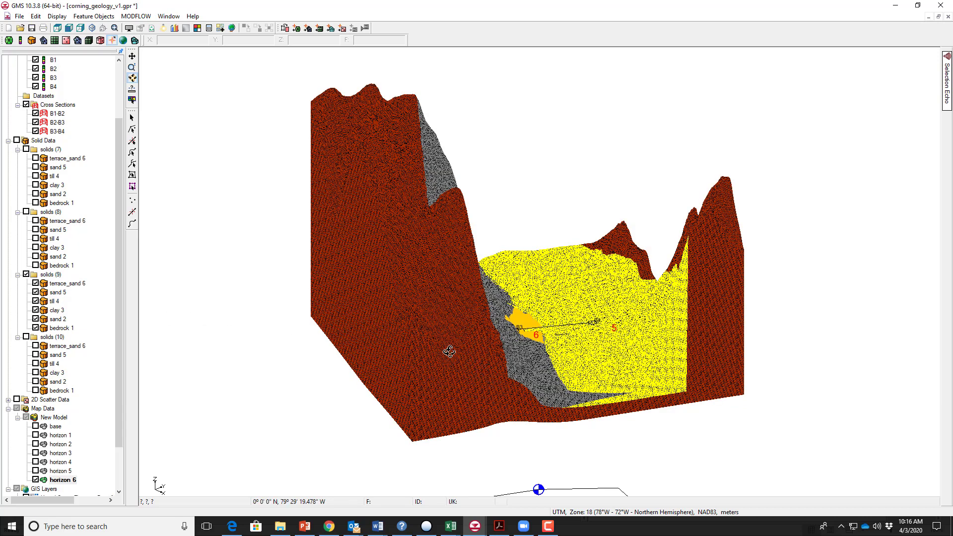
pyautogui.moveTo(494, 385); pyautogui.dragTo(541, 375)
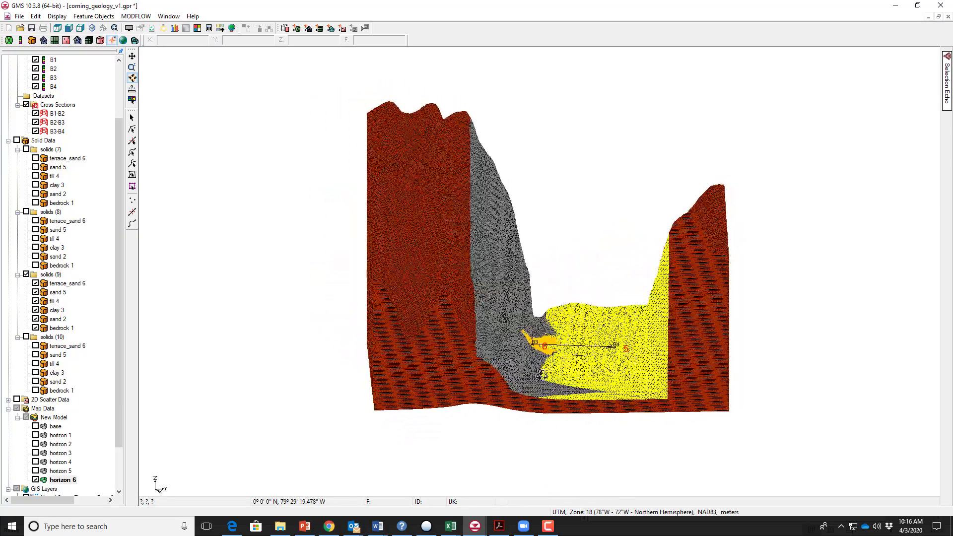
pyautogui.moveTo(491, 347)
pyautogui.mouseDown()
pyautogui.moveTo(470, 375)
pyautogui.moveTo(492, 366)
pyautogui.mouseUp()
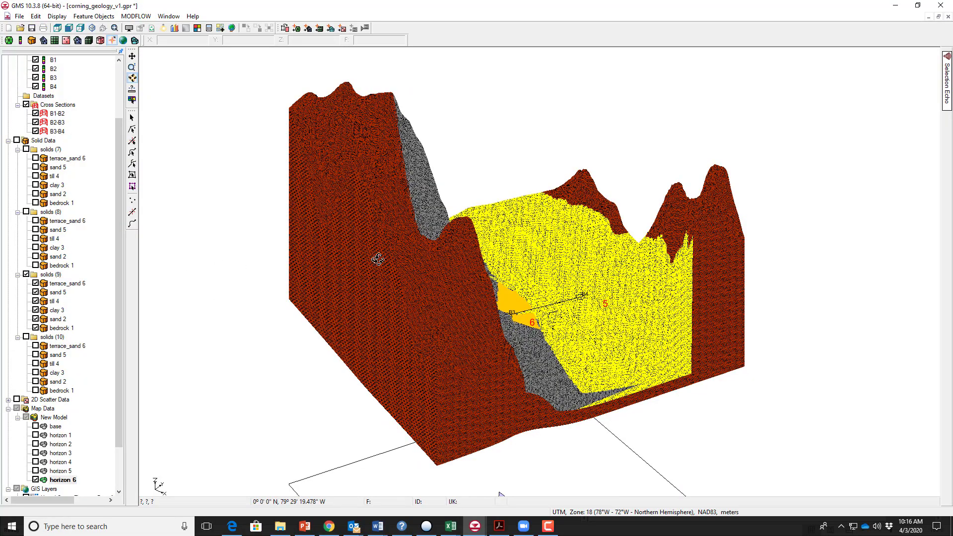
pyautogui.moveTo(376, 257); pyautogui.dragTo(490, 401)
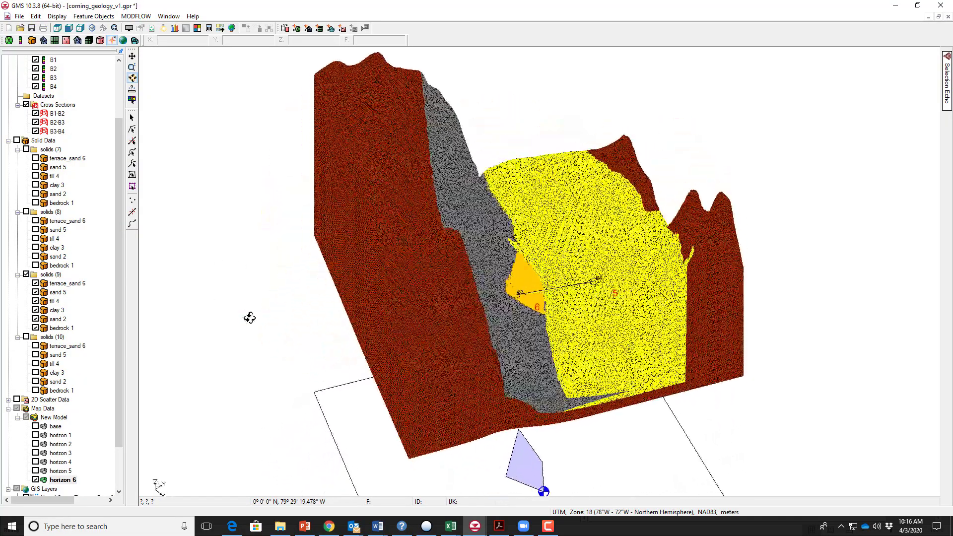
# - Replace solids (9) with solids (10) in the display and examine its till and bedrock surfaces from above and from the side
pyautogui.click(26, 338)
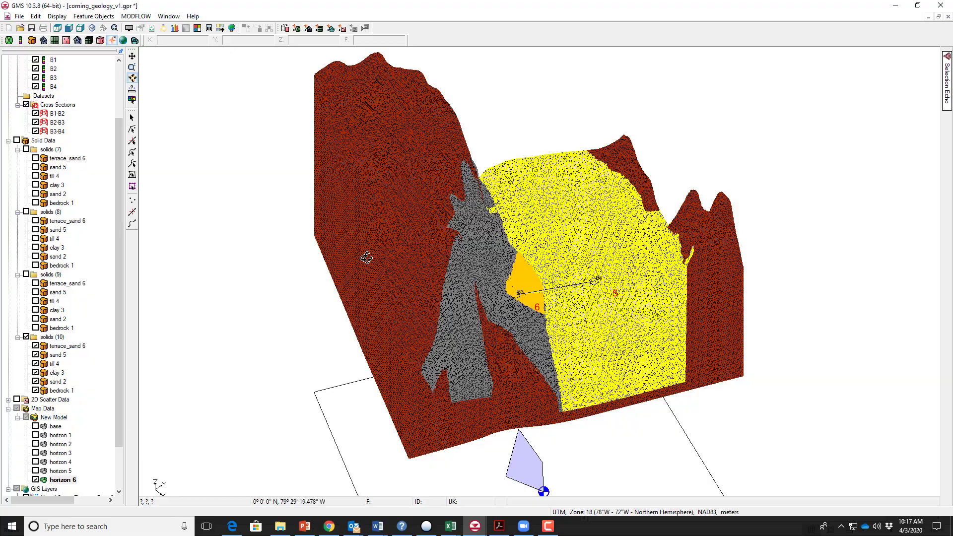
pyautogui.moveTo(359, 160); pyautogui.dragTo(484, 333)
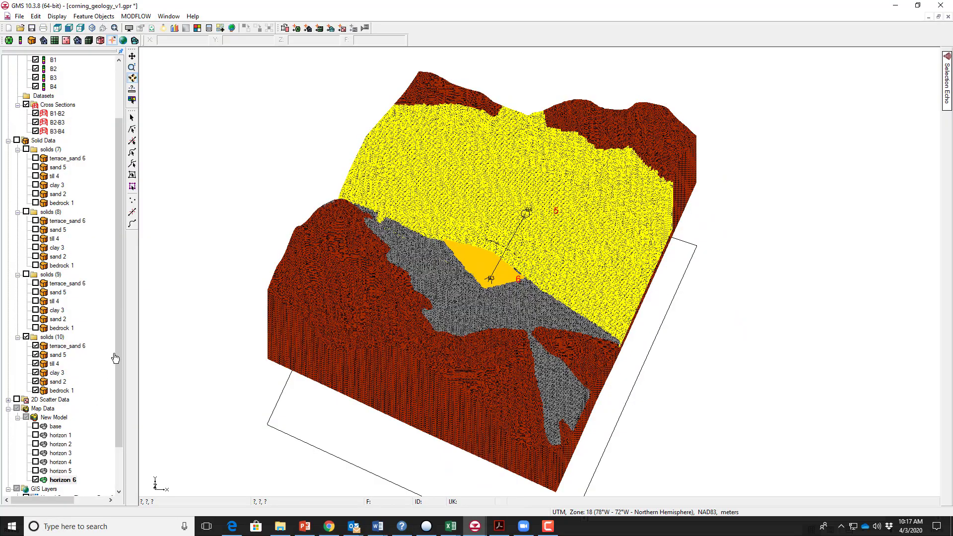
pyautogui.moveTo(519, 288); pyautogui.dragTo(350, 200)
pyautogui.moveTo(588, 300); pyautogui.dragTo(538, 257)
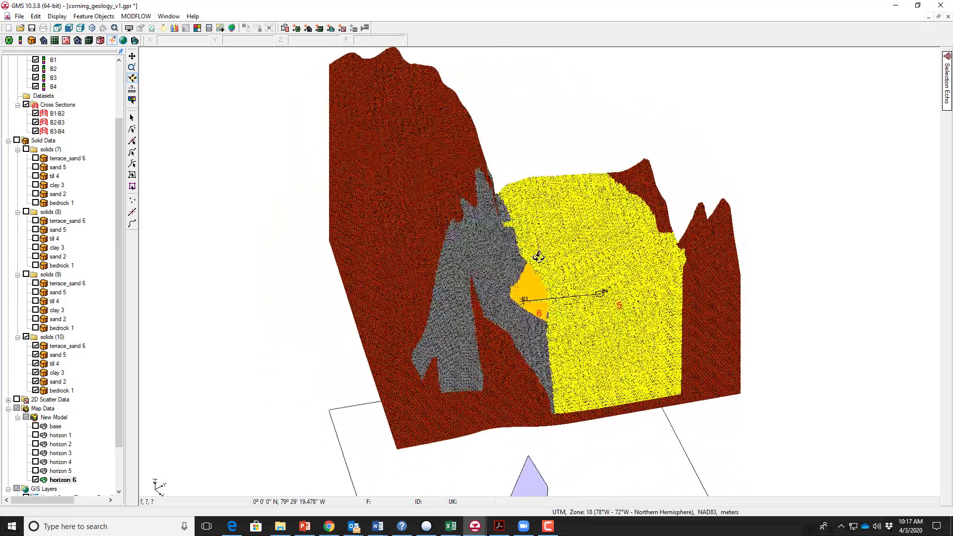
pyautogui.moveTo(579, 373); pyautogui.dragTo(577, 198)
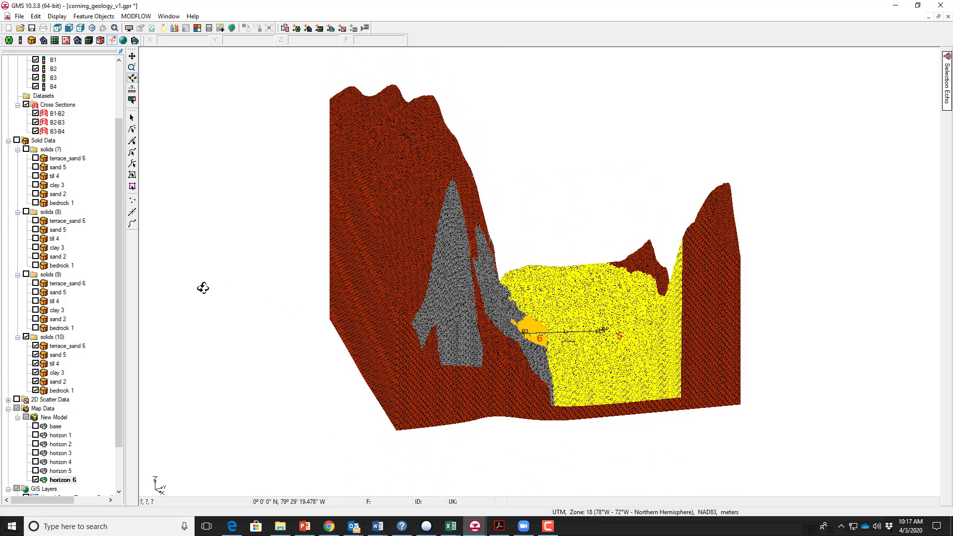
# - Hide sand 5, till 4, bedrock 1, sand 2 and clay 3 of solids (10) to view terrace_sand 6 against the cross sections
pyautogui.click(36, 355)
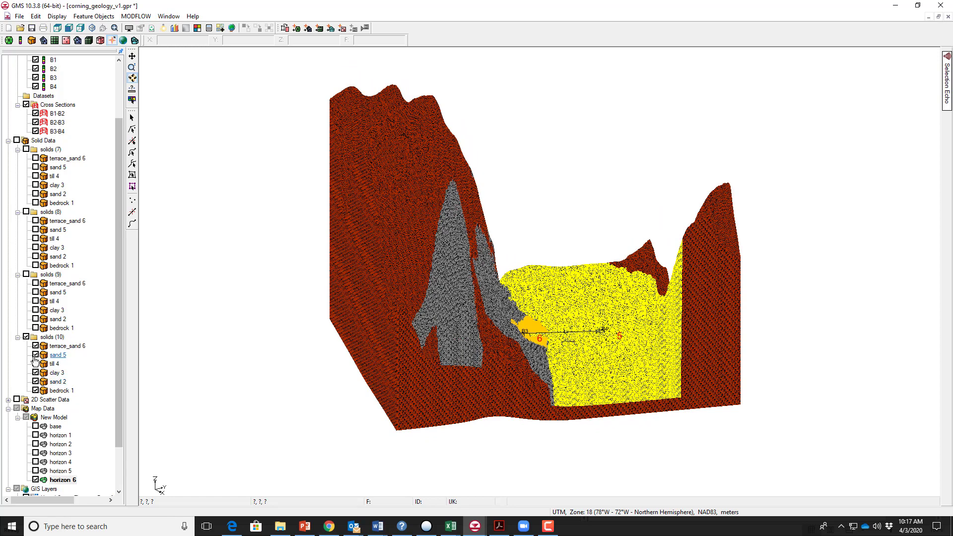
pyautogui.click(35, 355)
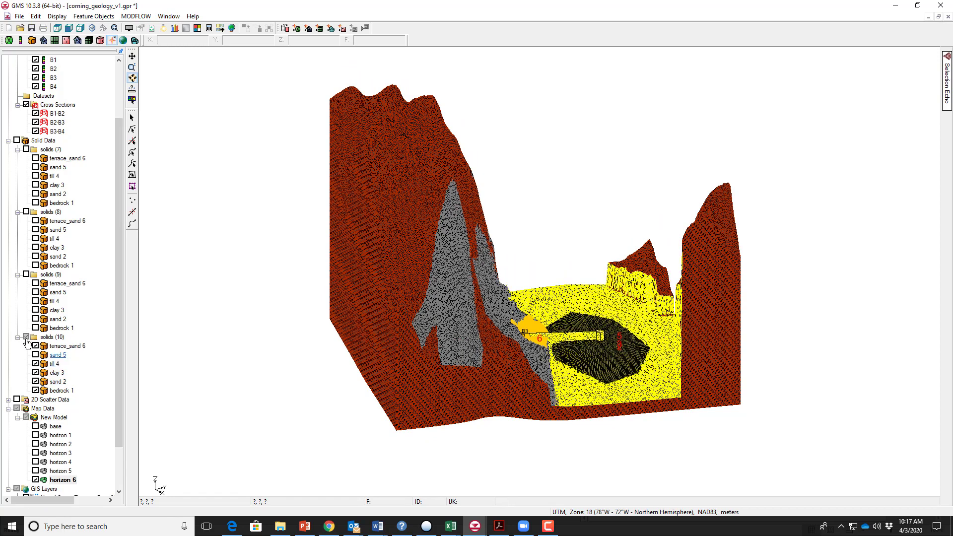
pyautogui.click(35, 364)
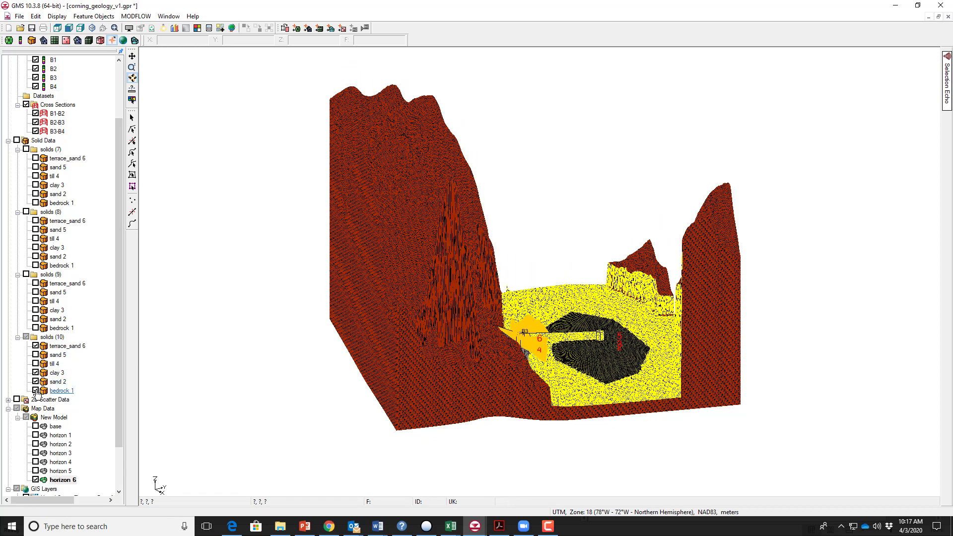
pyautogui.click(35, 390)
pyautogui.click(35, 382)
pyautogui.click(35, 373)
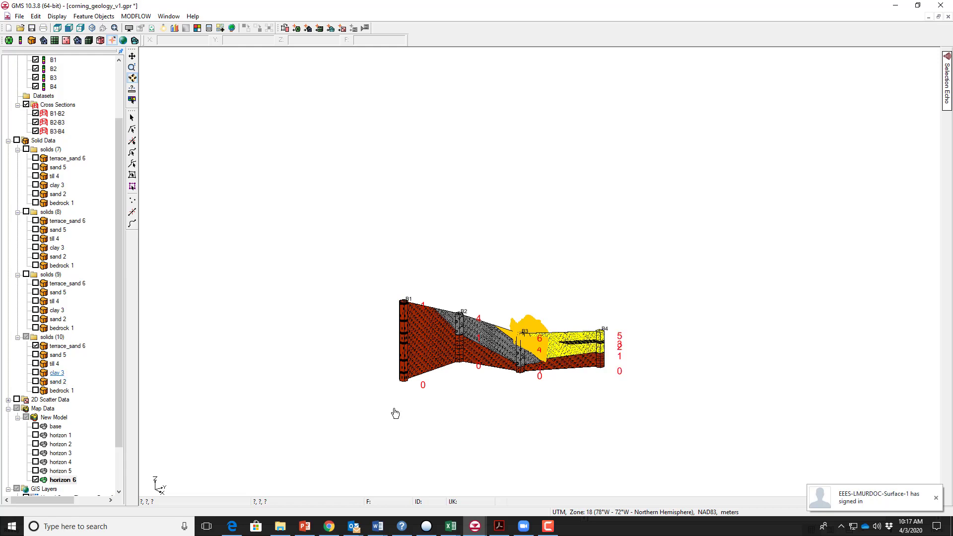
pyautogui.moveTo(393, 410); pyautogui.dragTo(297, 385)
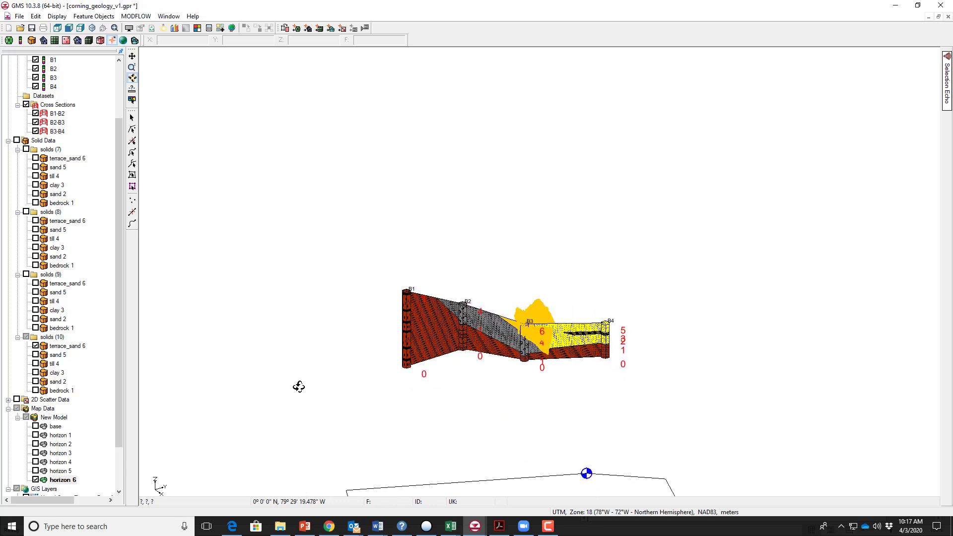
# - Display sand 5 of solids (10) with terrace_sand 6 and examine it from the side against the borehole cross sections
pyautogui.click(35, 355)
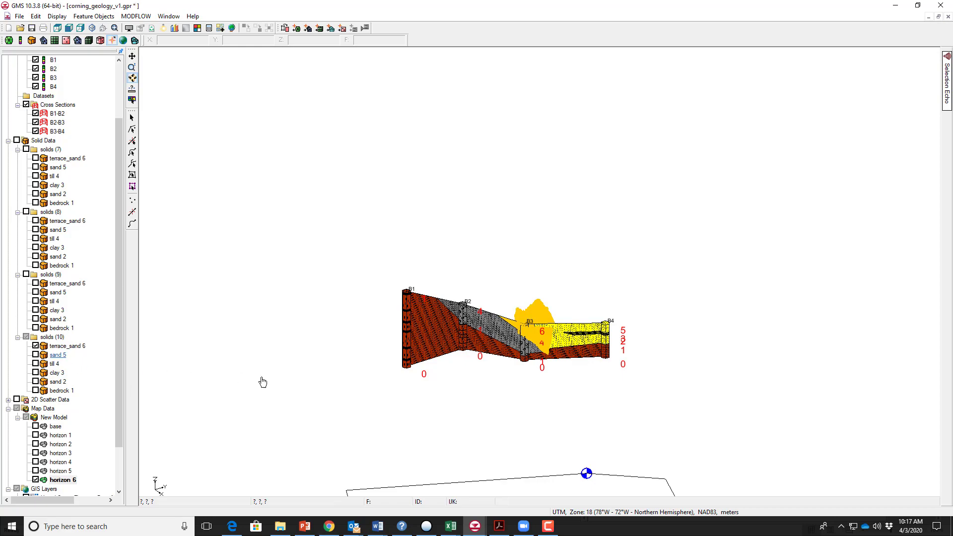
pyautogui.moveTo(572, 398); pyautogui.dragTo(539, 286)
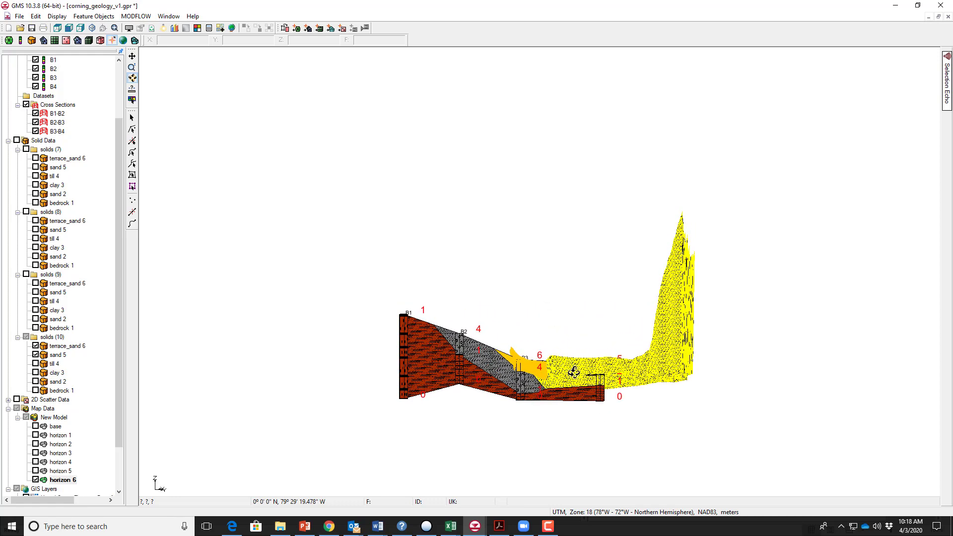
pyautogui.moveTo(574, 372); pyautogui.dragTo(645, 404)
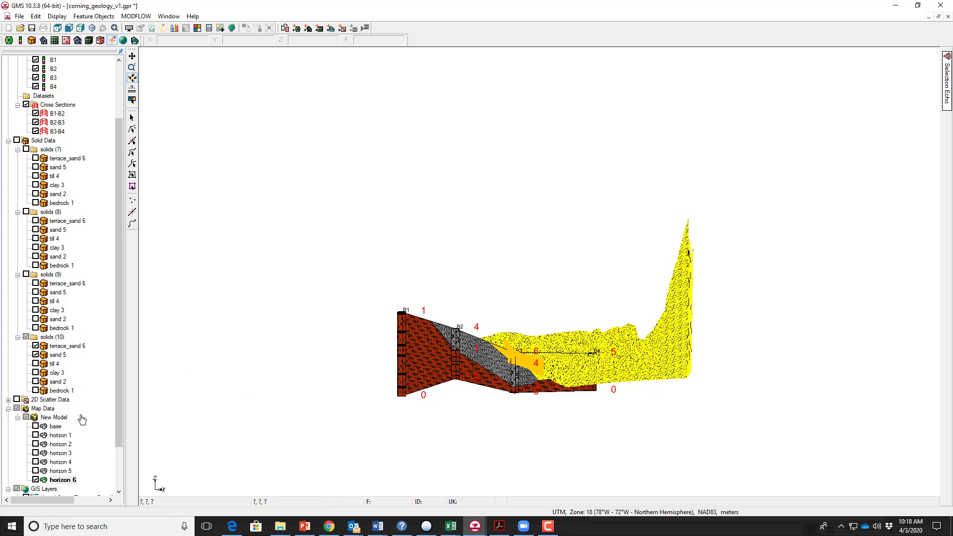
# - Replace sand 5 with till 4 of solids (10) and examine its contact with terrace_sand 6 from several angles
pyautogui.click(36, 479)
pyautogui.click(35, 363)
pyautogui.click(35, 364)
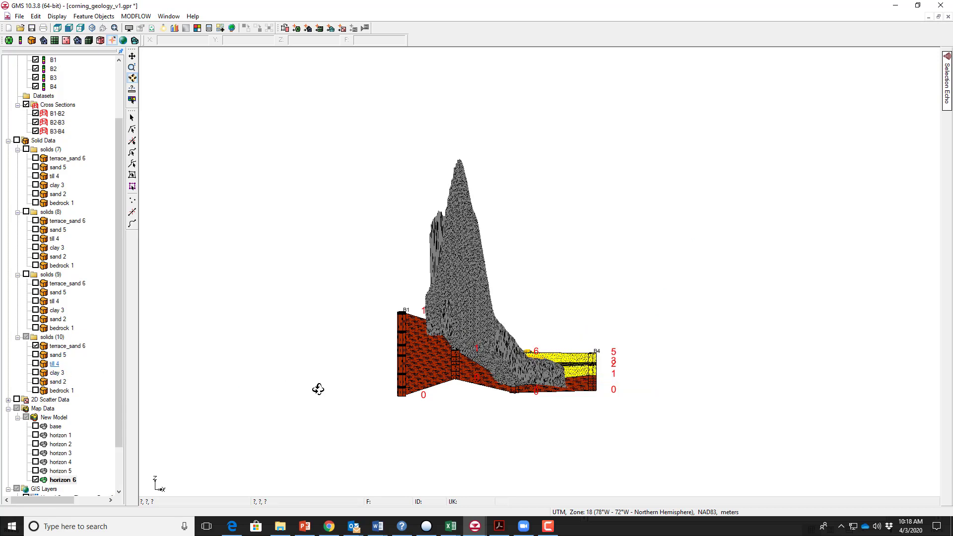
pyautogui.moveTo(456, 394); pyautogui.dragTo(480, 452)
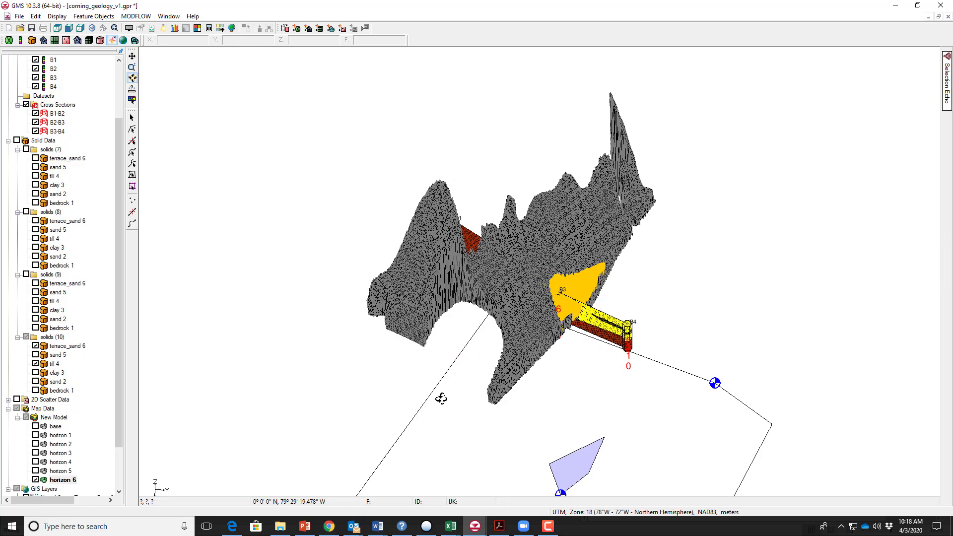
pyautogui.moveTo(320, 404); pyautogui.dragTo(431, 401)
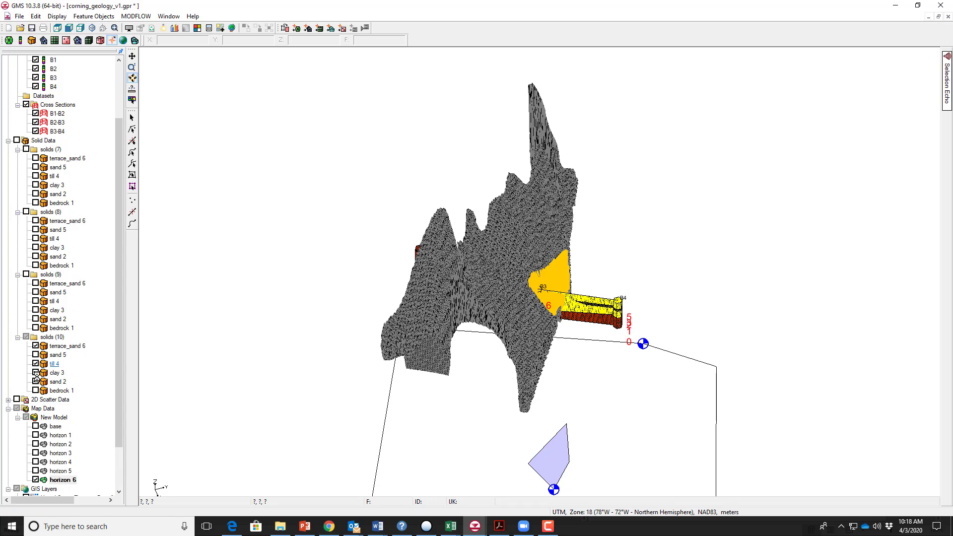
# - Replace till 4 with clay 3 of solids (10), add sand 2, and examine both layers from several angles
pyautogui.click(35, 373)
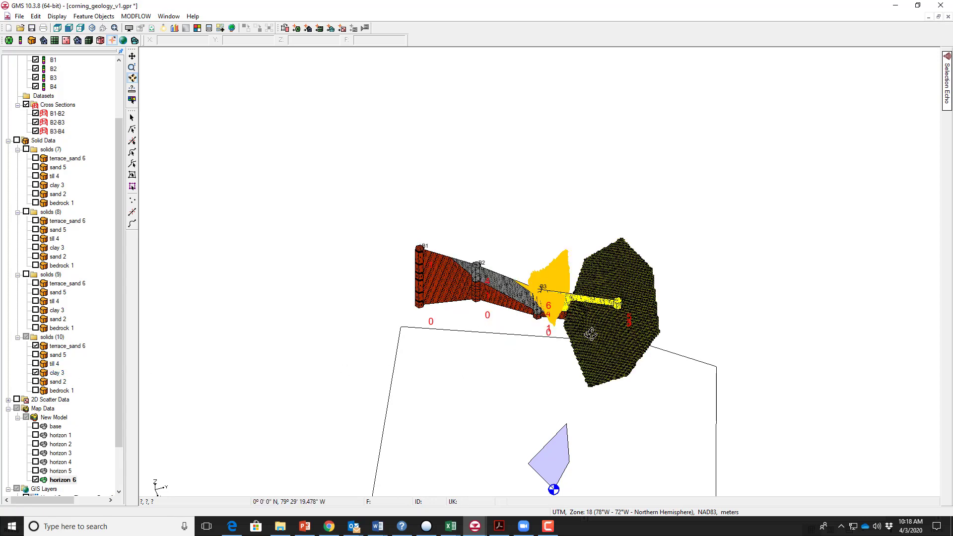
pyautogui.moveTo(591, 337); pyautogui.dragTo(643, 321)
pyautogui.moveTo(655, 385); pyautogui.dragTo(696, 406)
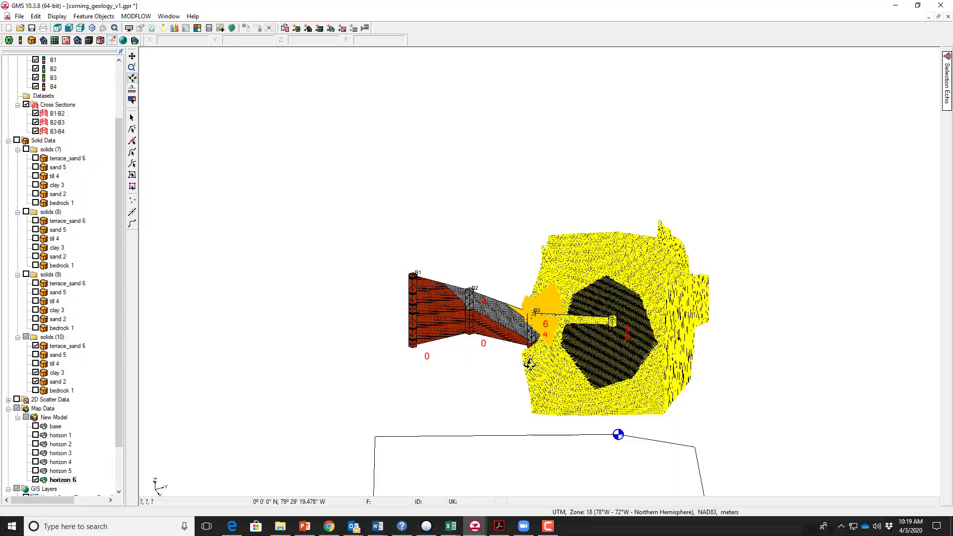
pyautogui.moveTo(480, 318); pyautogui.dragTo(574, 379)
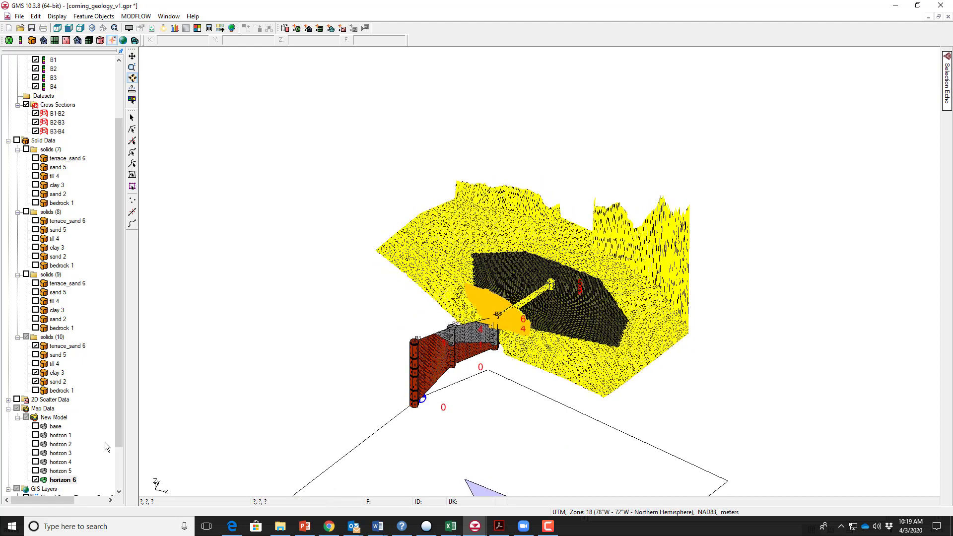
# - Add bedrock 1 of solids (10) to the display and examine how it encloses the sand and clay
pyautogui.click(36, 390)
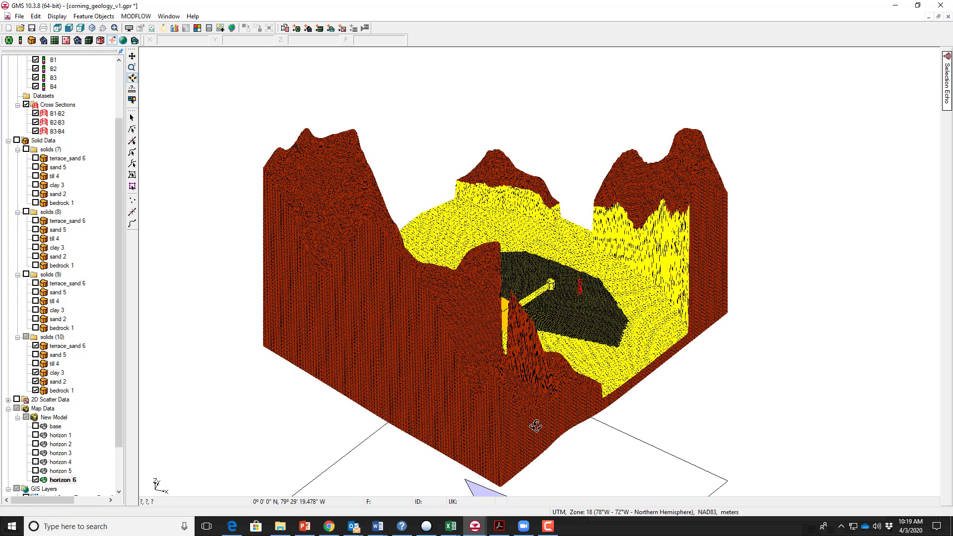
pyautogui.moveTo(536, 425)
pyautogui.mouseDown()
pyautogui.moveTo(374, 384)
pyautogui.moveTo(287, 340)
pyautogui.moveTo(298, 291)
pyautogui.moveTo(379, 202)
pyautogui.moveTo(499, 252)
pyautogui.moveTo(641, 401)
pyautogui.mouseUp()
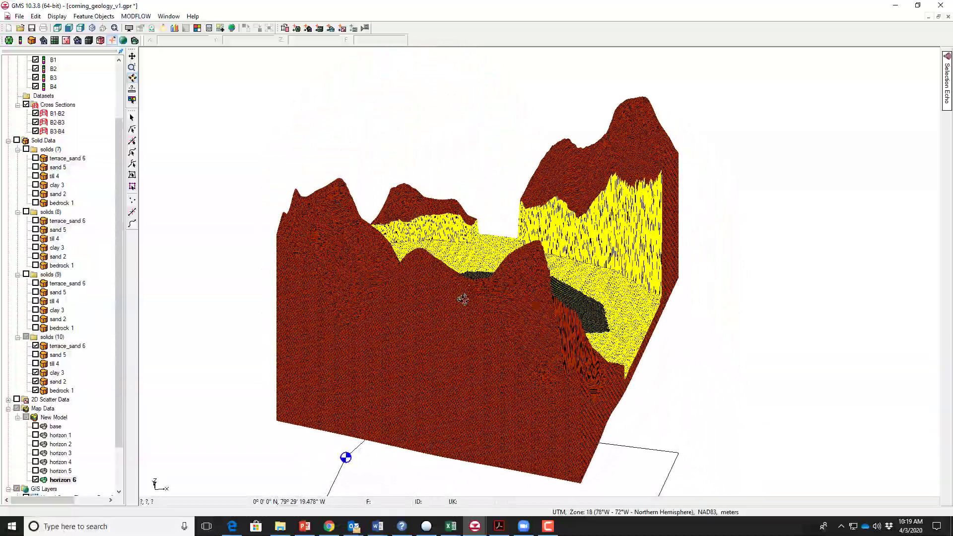
pyautogui.moveTo(462, 299); pyautogui.dragTo(495, 415)
pyautogui.moveTo(472, 379); pyautogui.dragTo(515, 198)
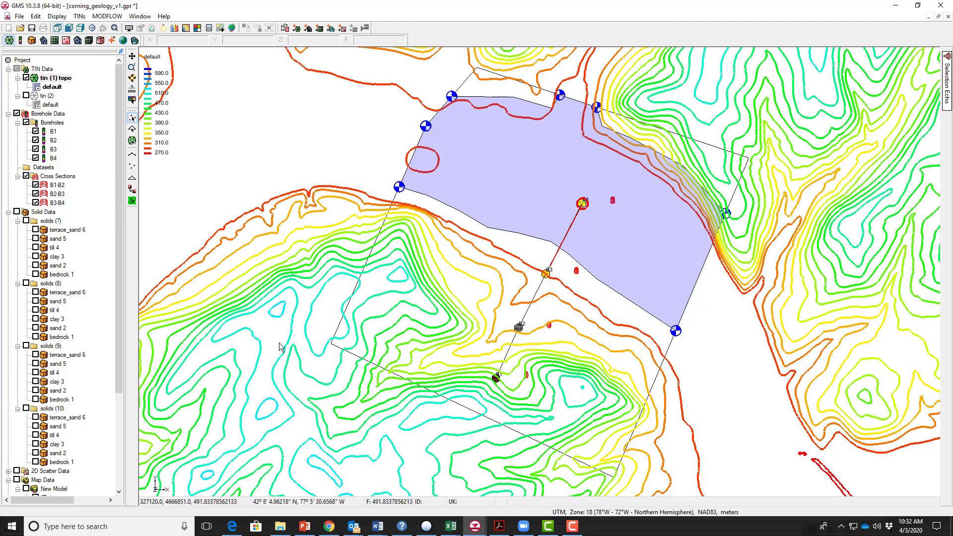
# - Reshape the northeastern edge of the horizon 5 polygon, moving its eastern node and edge vertices inward to the red valley-side contour
pyautogui.moveTo(121, 380); pyautogui.dragTo(123, 460)
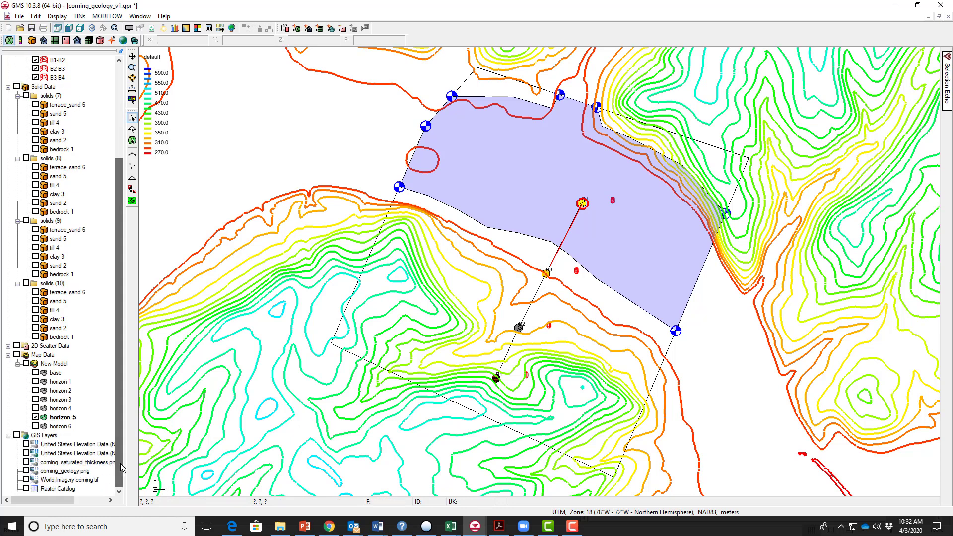
pyautogui.click(63, 424)
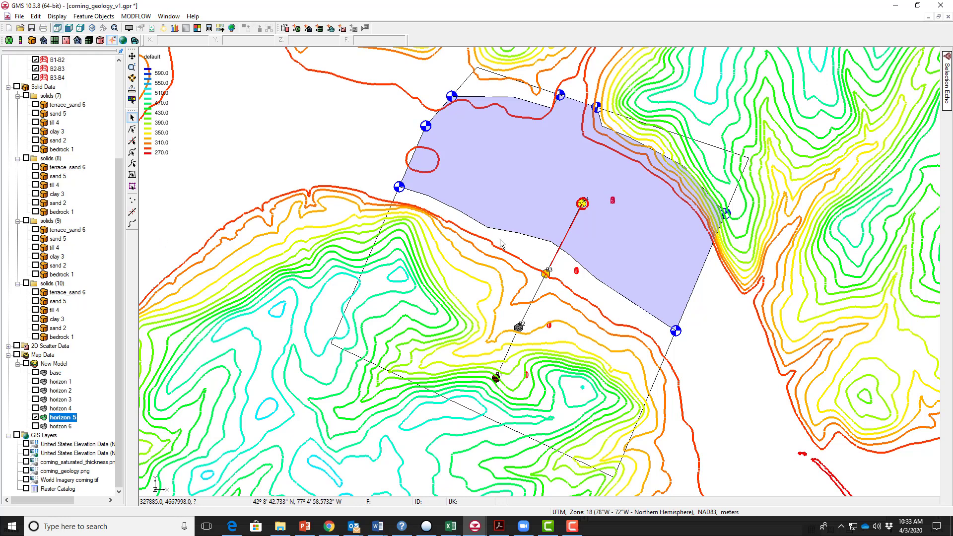
pyautogui.click(725, 217)
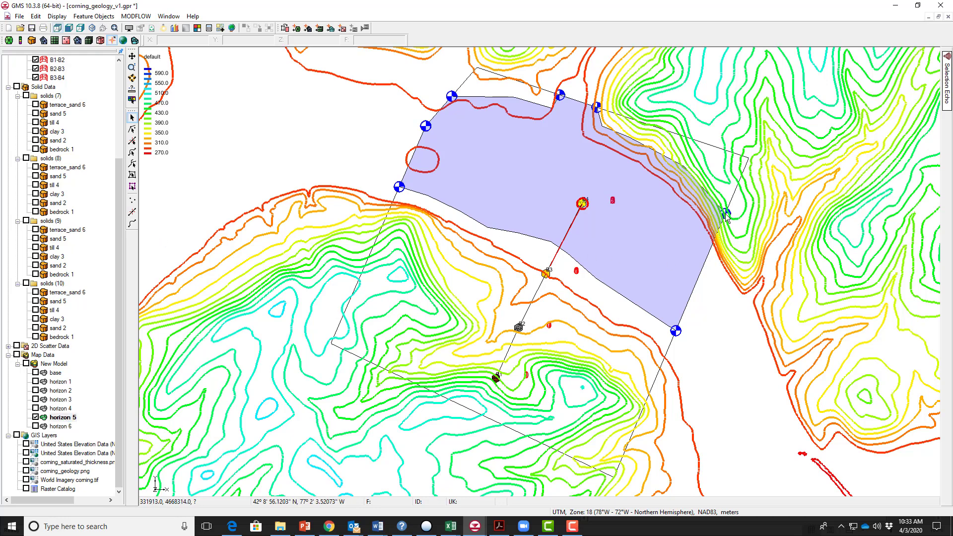
pyautogui.moveTo(724, 214); pyautogui.dragTo(713, 246)
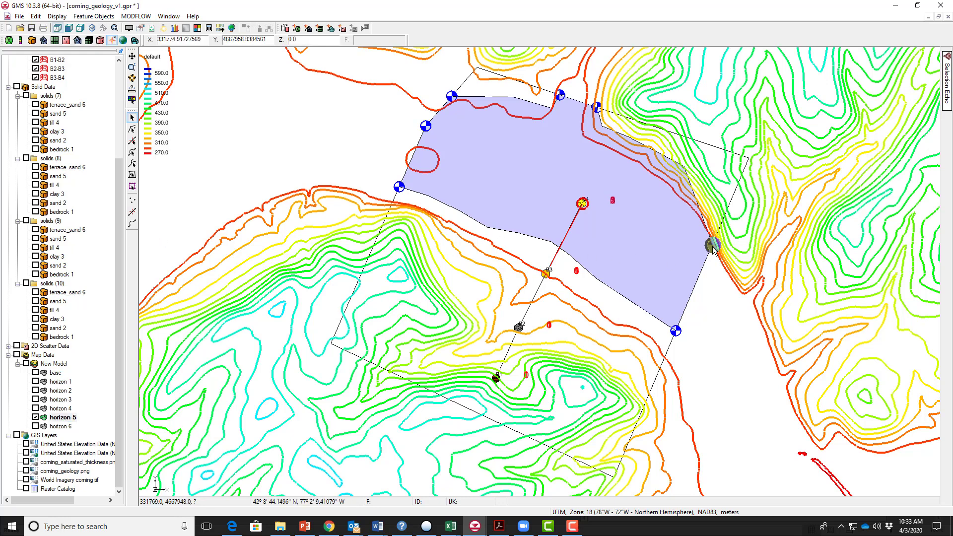
pyautogui.moveTo(684, 167); pyautogui.dragTo(666, 193)
pyautogui.moveTo(628, 137); pyautogui.dragTo(614, 161)
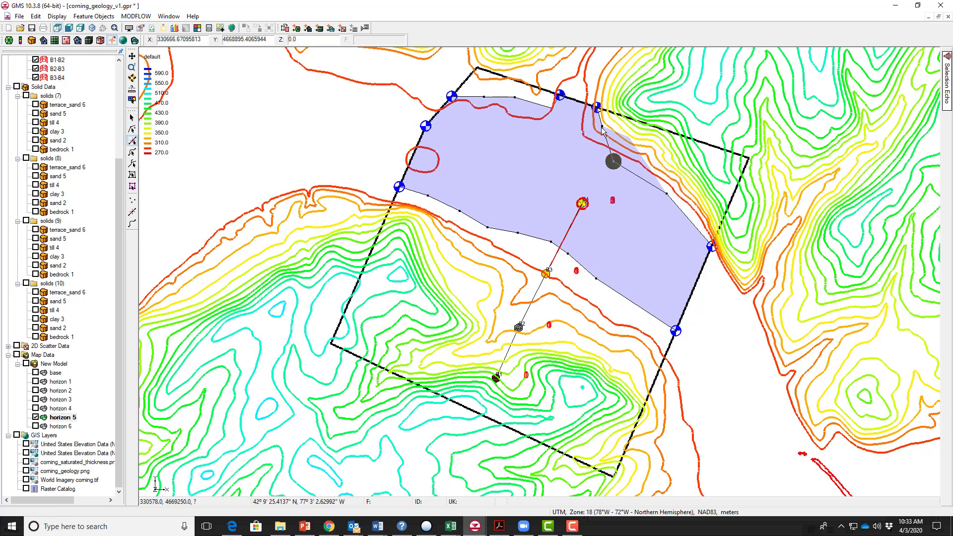
pyautogui.moveTo(602, 126); pyautogui.dragTo(575, 125)
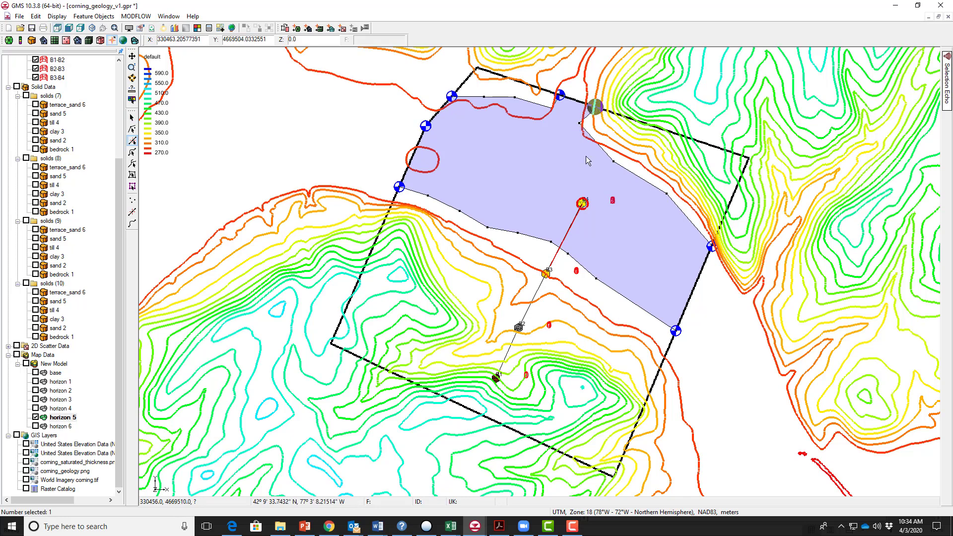
# - Shift the horizon 5 polygon's northern boundary node and adjacent vertex west toward the red contour
pyautogui.scroll(3, 601, 97)
pyautogui.moveTo(600, 94)
pyautogui.mouseDown()
pyautogui.moveTo(522, 70)
pyautogui.moveTo(538, 74)
pyautogui.mouseUp()
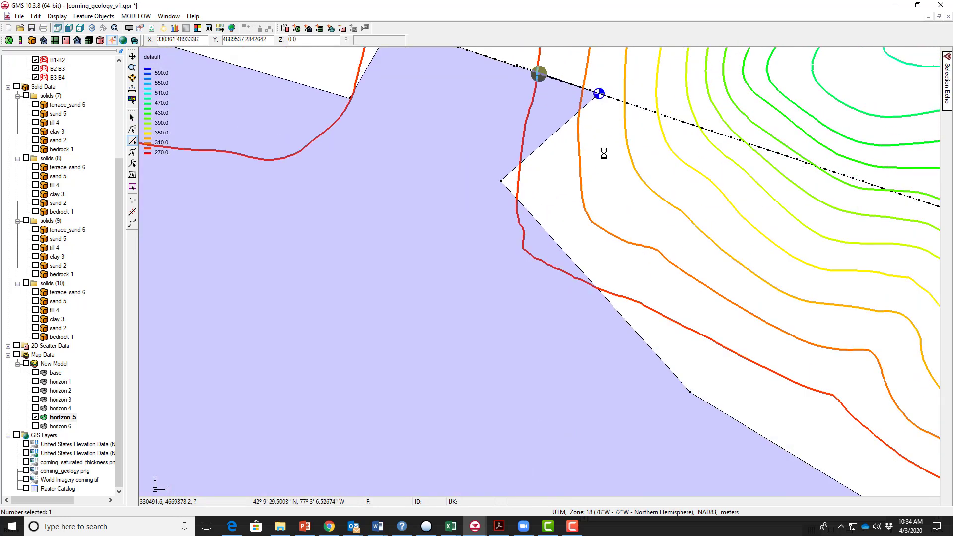
pyautogui.click(132, 129)
pyautogui.moveTo(599, 93); pyautogui.dragTo(631, 274)
pyautogui.scroll(3, 590, 92)
pyautogui.click(590, 93)
pyautogui.click(132, 56)
pyautogui.click(132, 117)
pyautogui.click(575, 280)
pyautogui.click(631, 274)
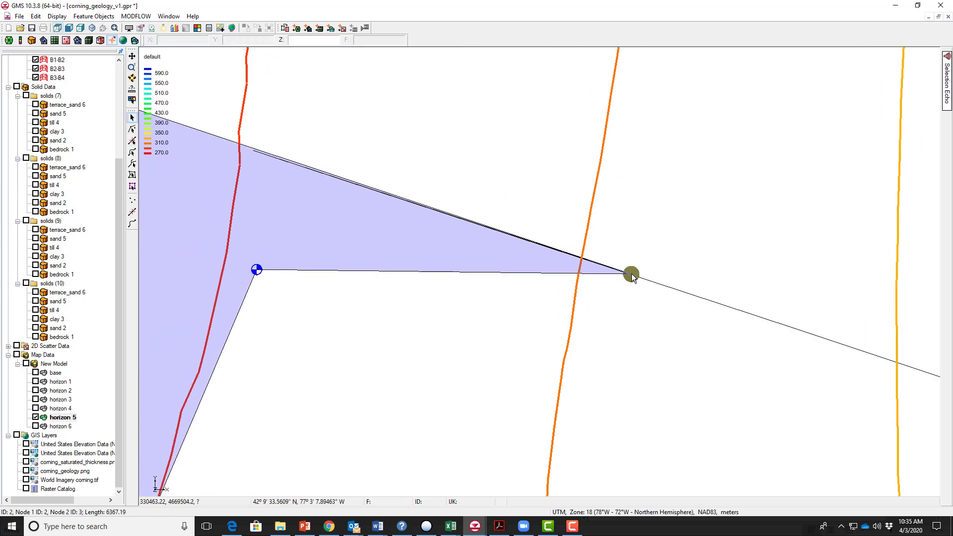
# - Pull the overlapping vertices east of the shifted northern node off the boundary line to separate the arcs
pyautogui.click(619, 274)
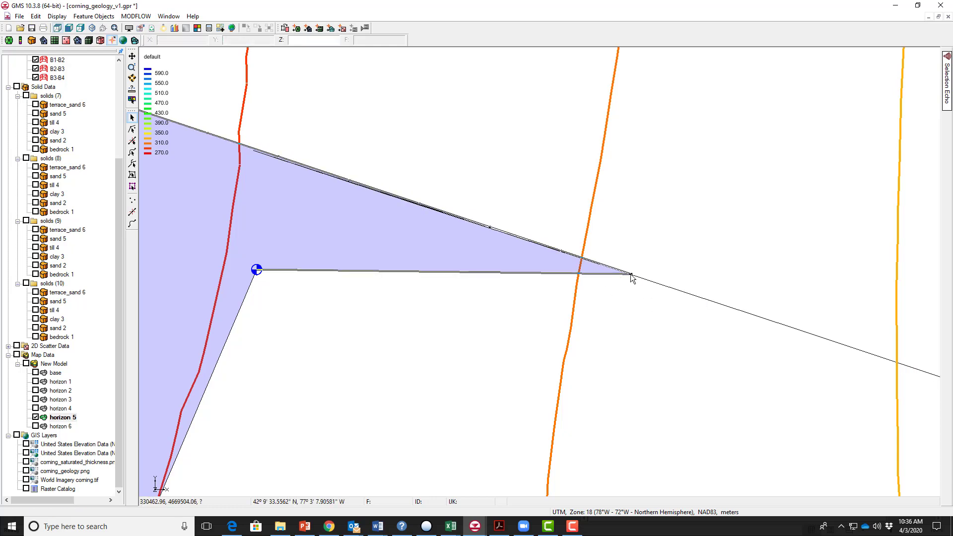
pyautogui.click(629, 275)
pyautogui.click(629, 275)
pyautogui.moveTo(629, 274); pyautogui.dragTo(374, 251)
pyautogui.click(560, 252)
pyautogui.moveTo(560, 251); pyautogui.dragTo(422, 235)
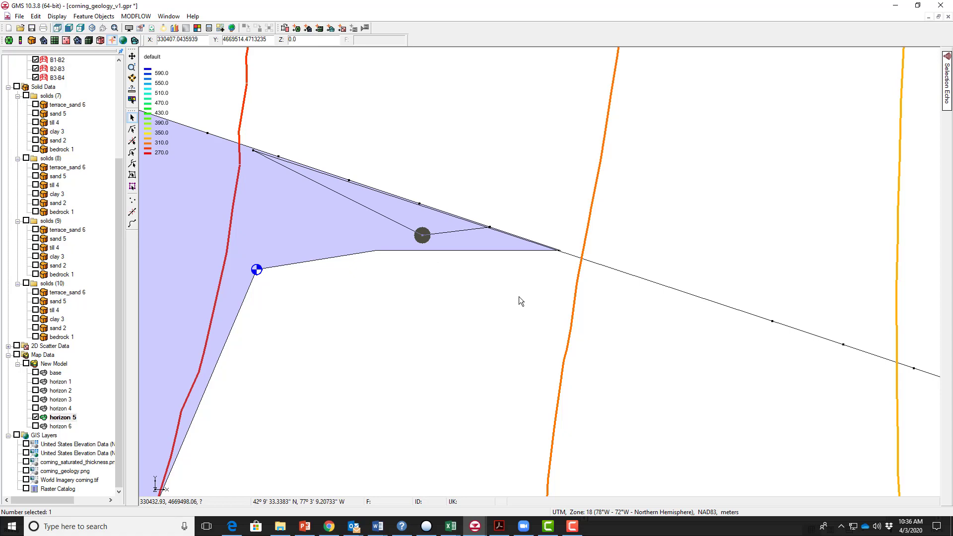
# - Delete the stray vertices on the overlapping arcs at the northern node and pull the remaining corner vertex inward
pyautogui.click(490, 227)
pyautogui.rightClick(253, 150)
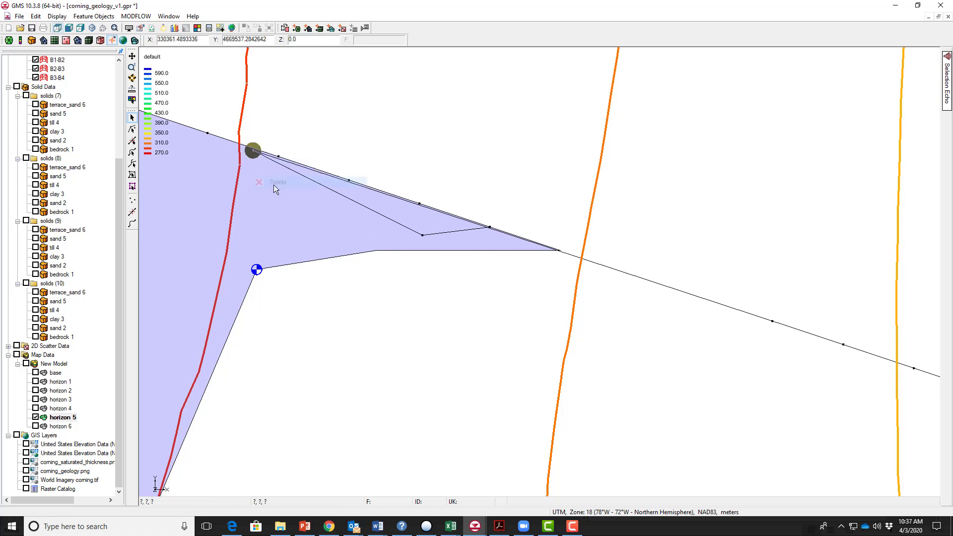
pyautogui.moveTo(560, 250); pyautogui.dragTo(403, 235)
pyautogui.click(490, 227)
pyautogui.rightClick(490, 227)
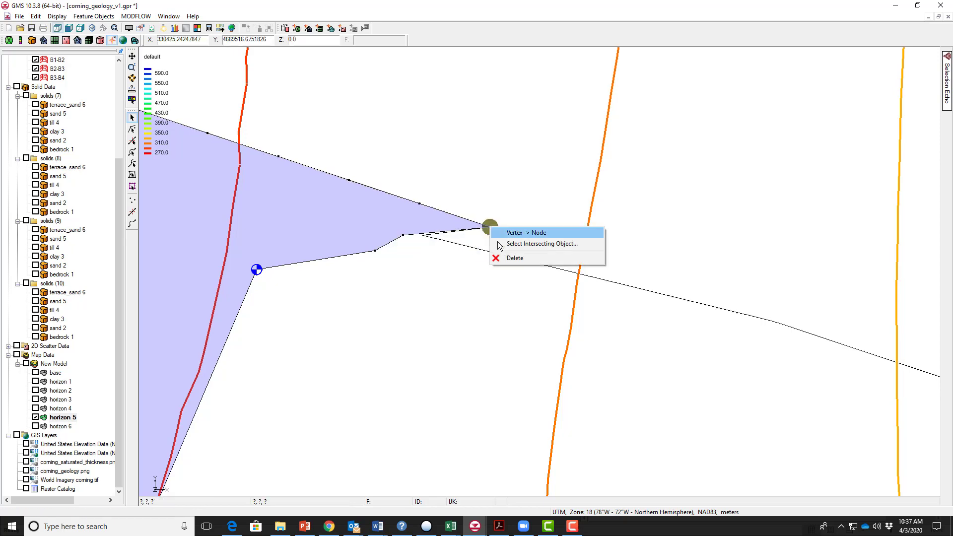
pyautogui.click(501, 258)
pyautogui.click(490, 228)
pyautogui.press('Delete')
# - Move the vertices along the horizon 5 polygon's northwestern edge inward to follow the red contour
pyautogui.scroll(-4, 504, 273)
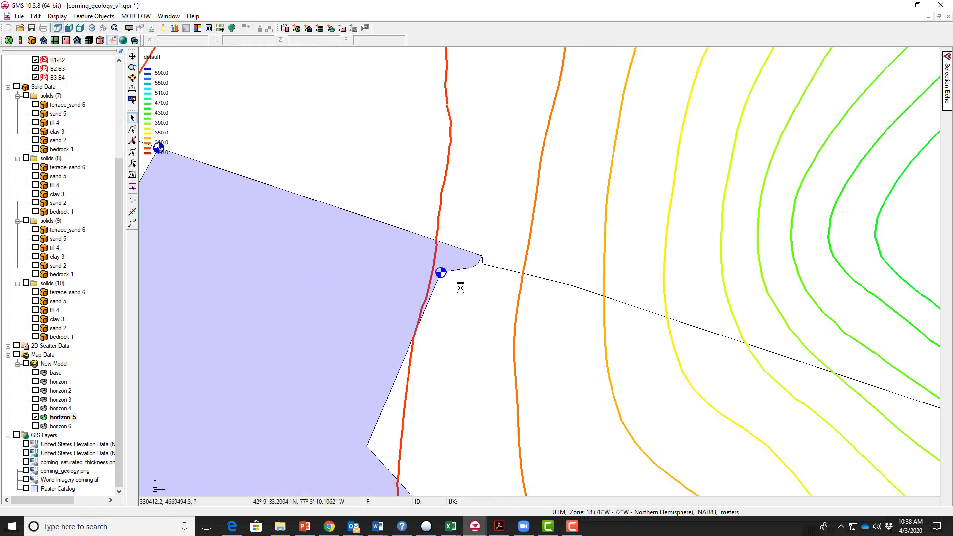
pyautogui.scroll(-6, 460, 287)
pyautogui.moveTo(374, 281); pyautogui.dragTo(316, 287)
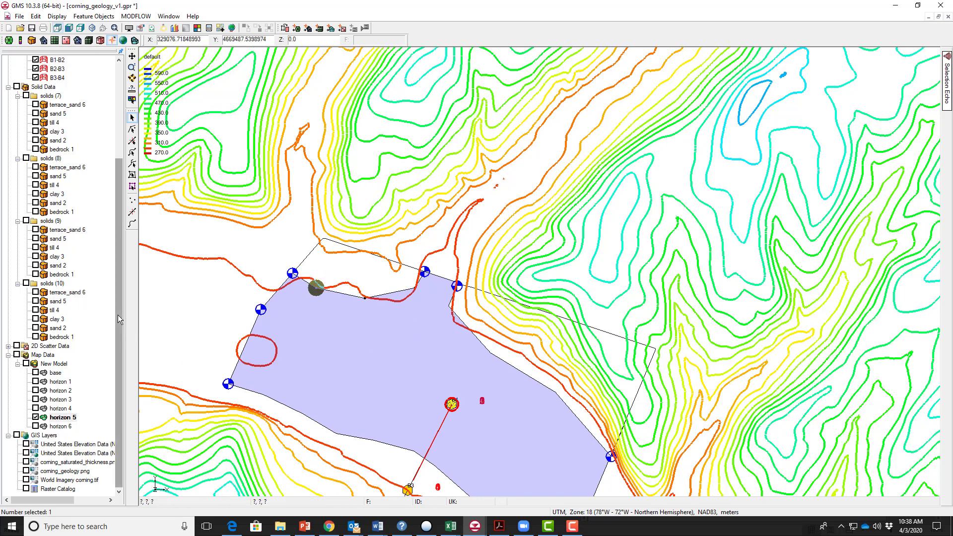
# - Activate the horizon 2 coverage to compare its polygon with the reshaped one, and make horizon 5 active again
pyautogui.moveTo(119, 319); pyautogui.dragTo(120, 314)
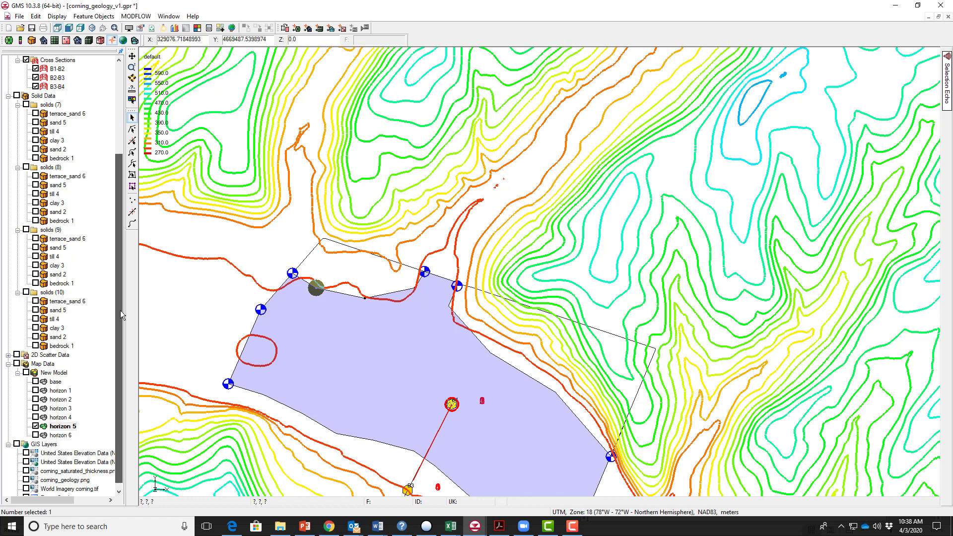
pyautogui.moveTo(120, 311); pyautogui.dragTo(121, 323)
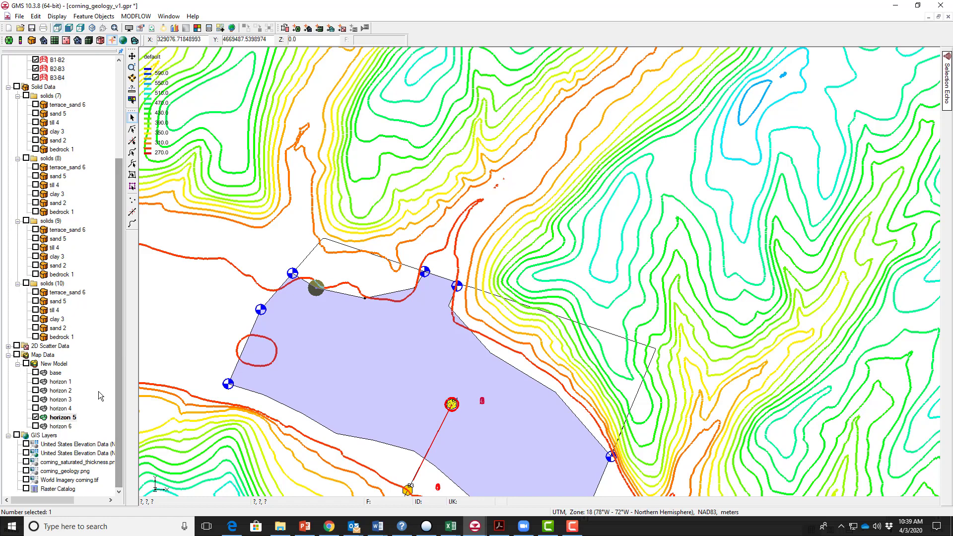
pyautogui.click(65, 395)
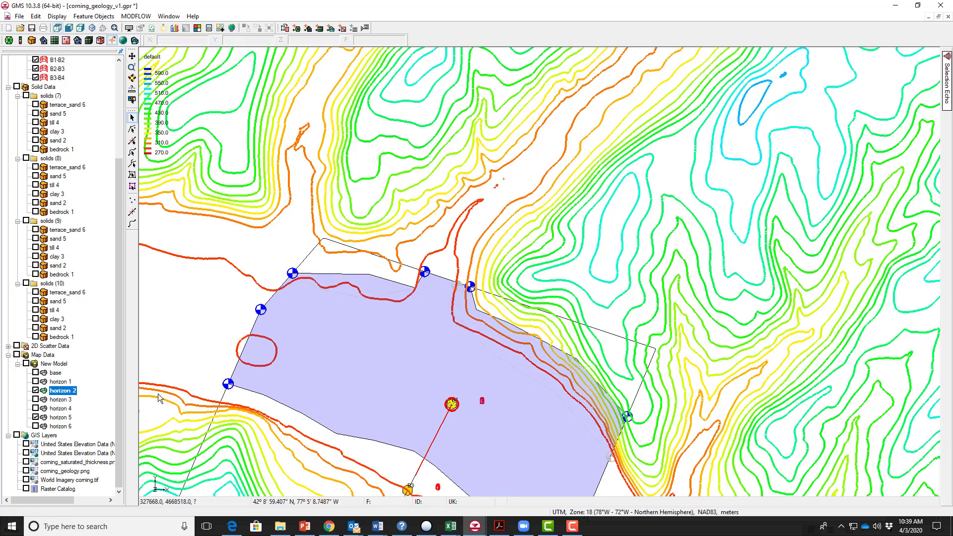
pyautogui.click(63, 418)
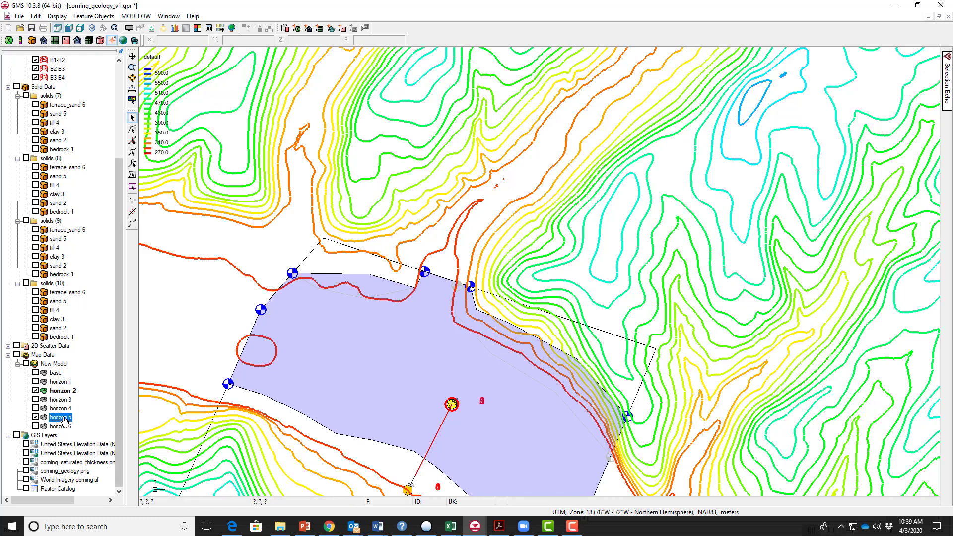
pyautogui.rightClick(67, 422)
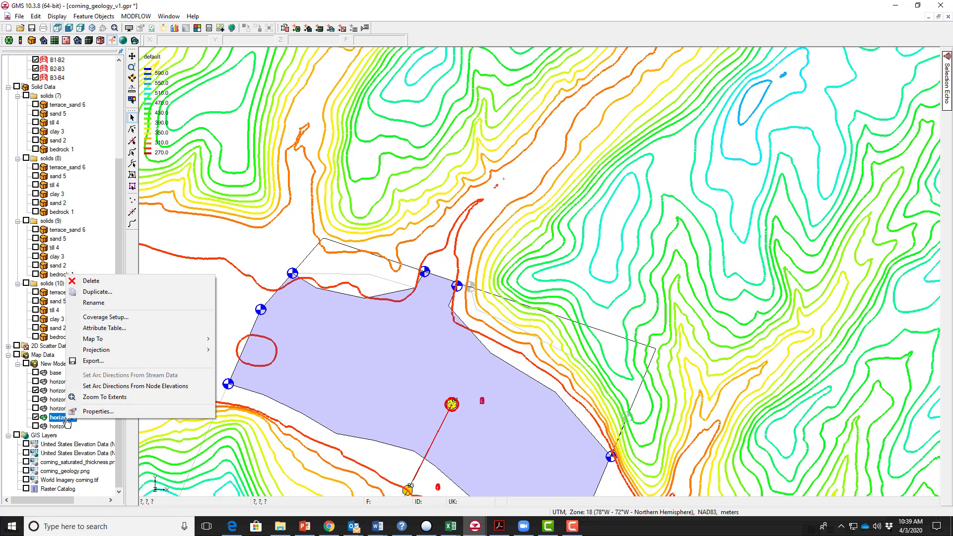
pyautogui.click(351, 320)
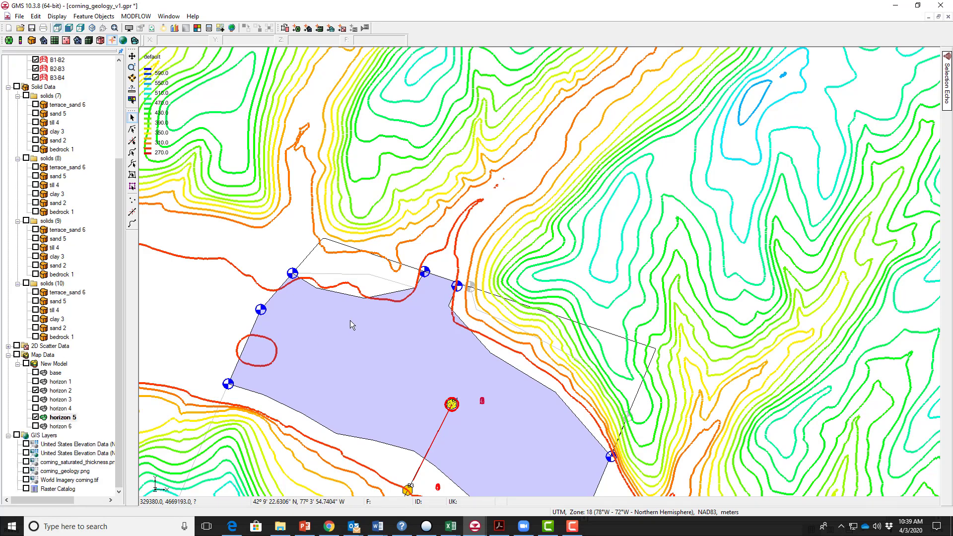
# - Copy the reshaped horizon 5 polygon to the horizon 2 coverage in New Model
pyautogui.click(360, 305)
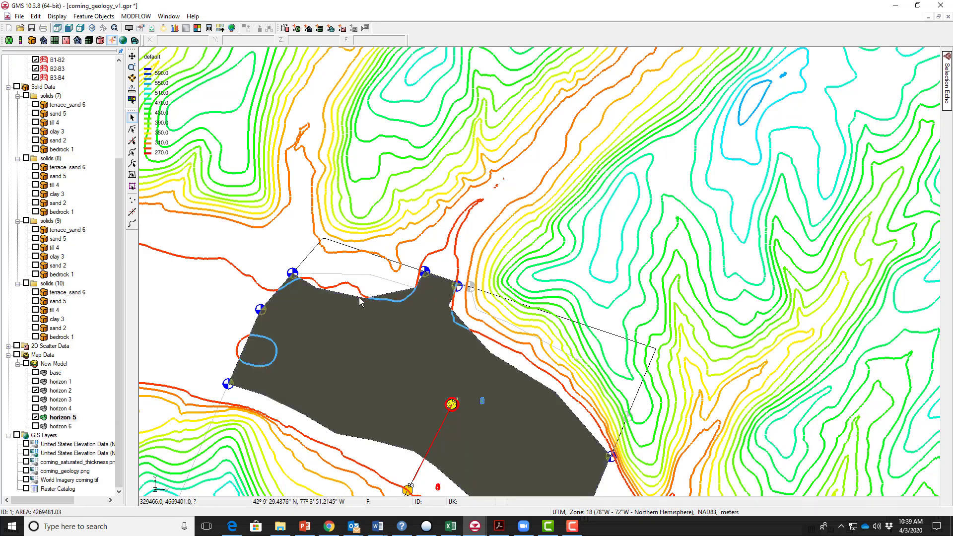
pyautogui.rightClick(354, 316)
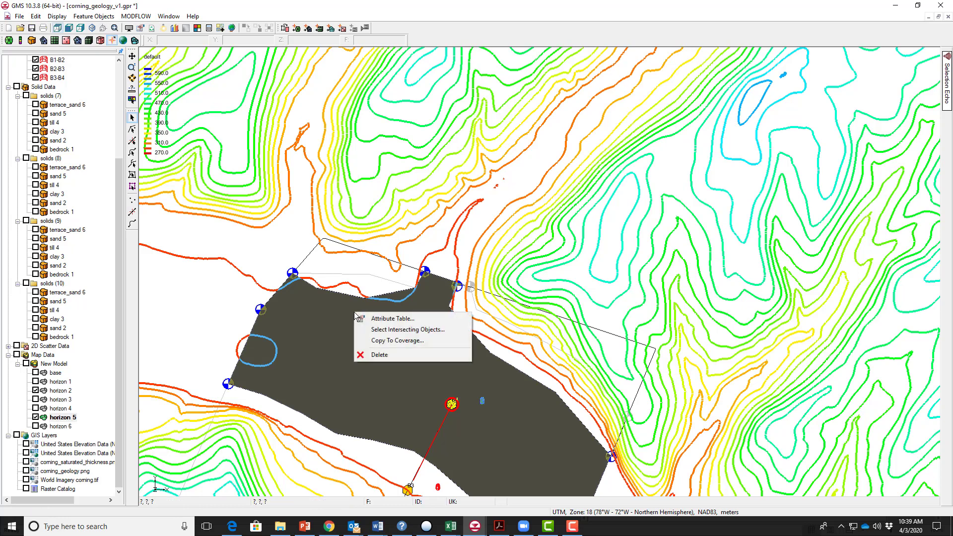
pyautogui.click(373, 341)
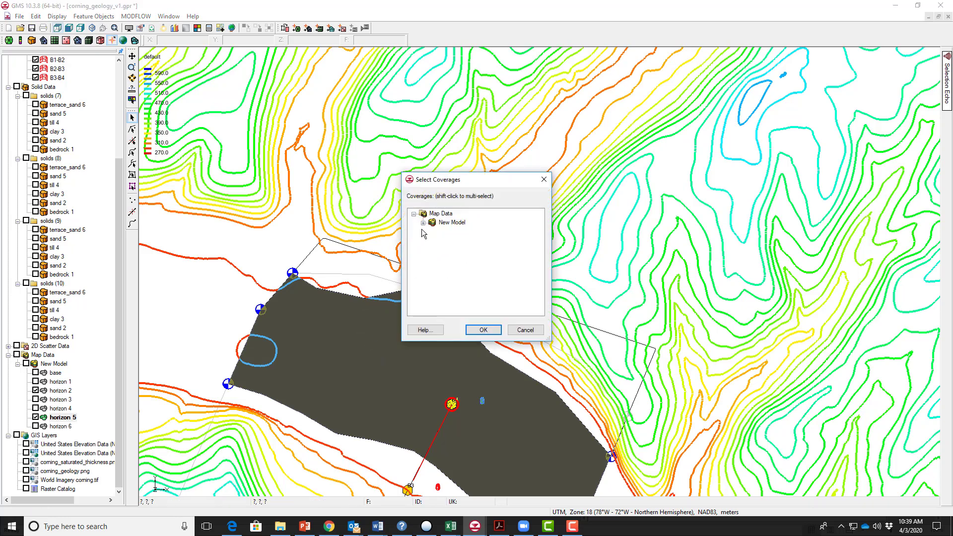
pyautogui.click(423, 223)
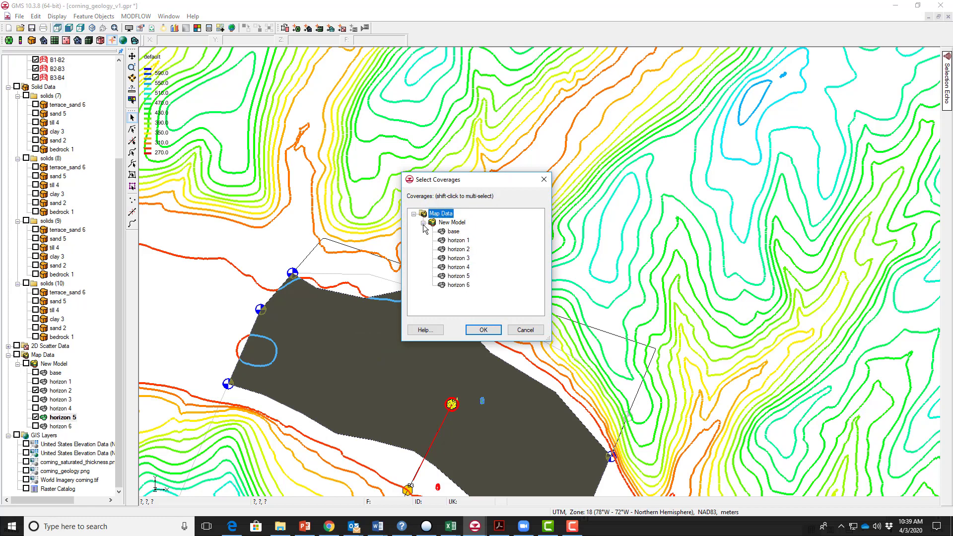
pyautogui.click(457, 250)
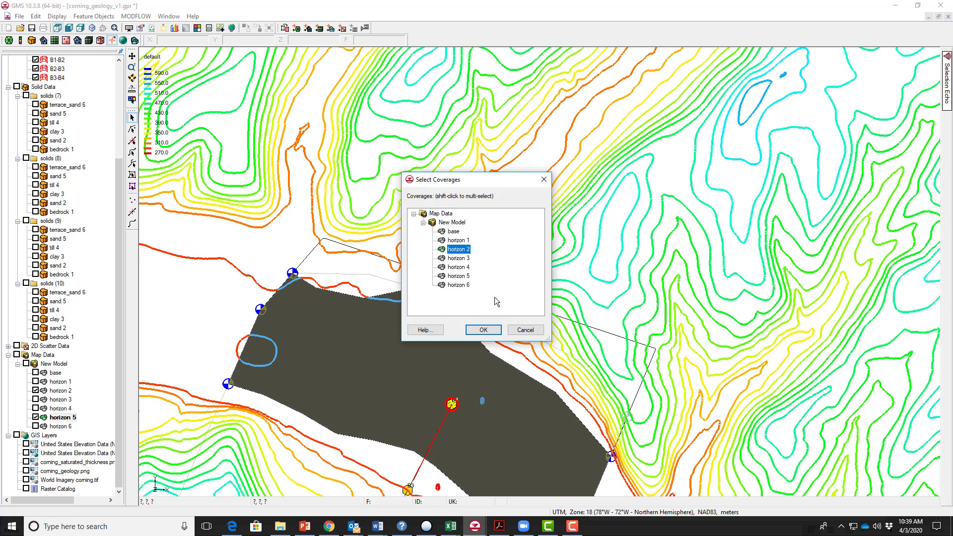
pyautogui.click(480, 332)
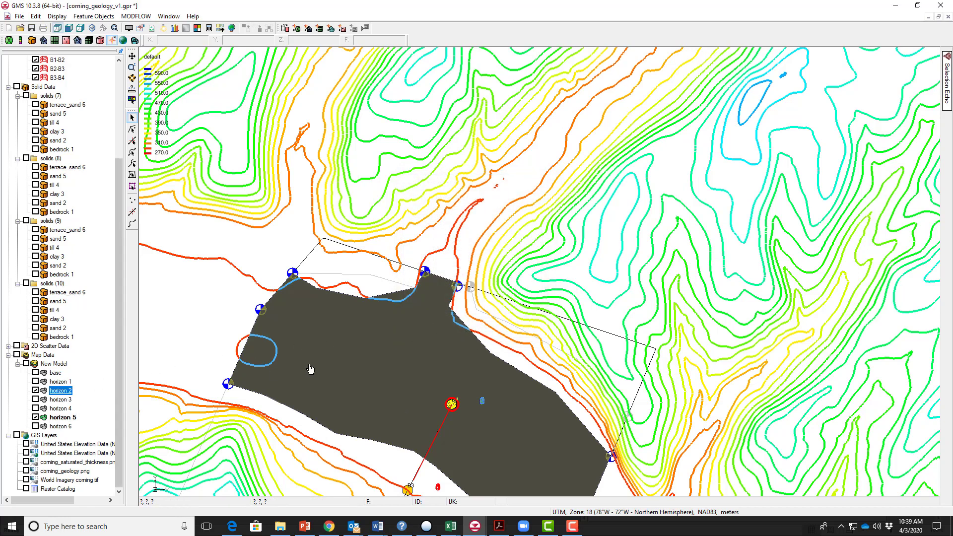
# - In the horizon 2 coverage, delete the old arcs outside the copied polygon along its northwestern and northeastern edges
pyautogui.click(367, 372)
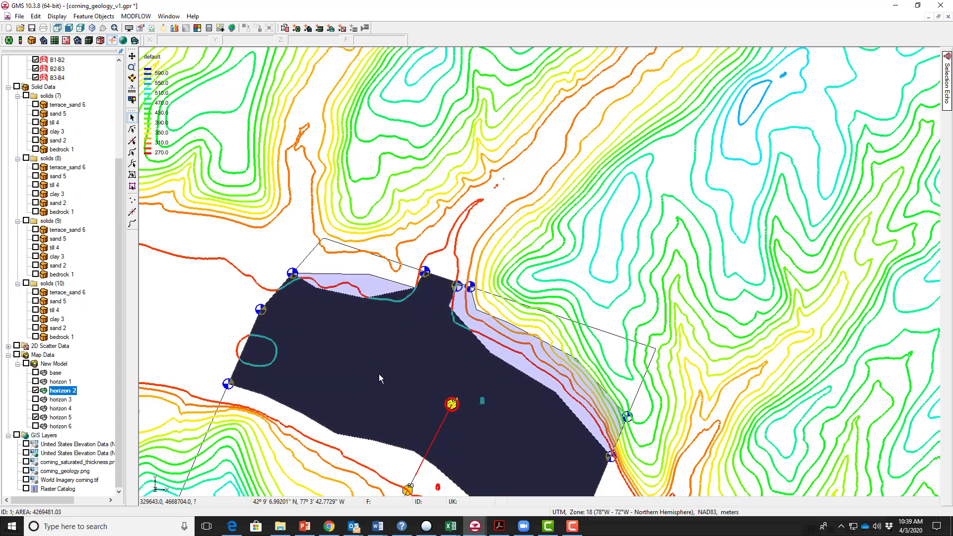
pyautogui.click(494, 341)
pyautogui.click(495, 343)
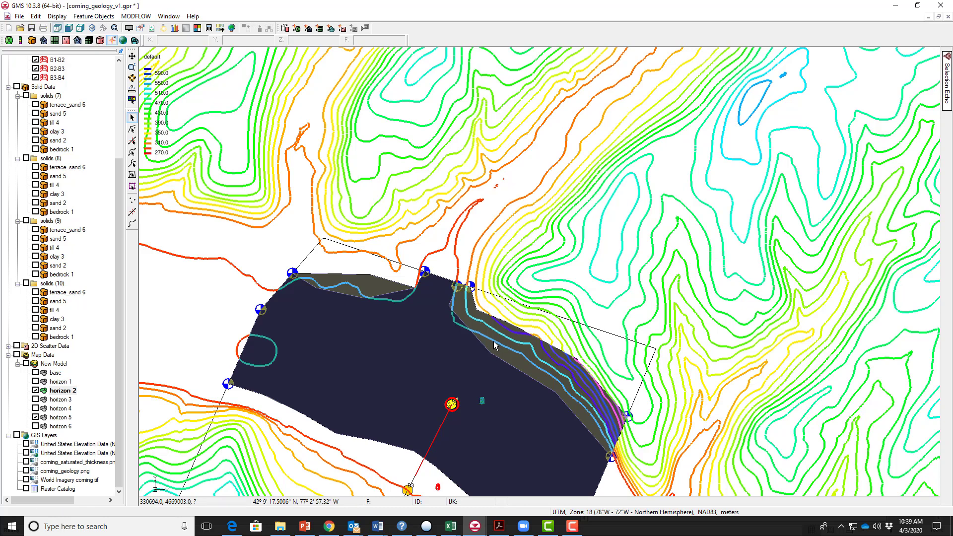
pyautogui.click(493, 342)
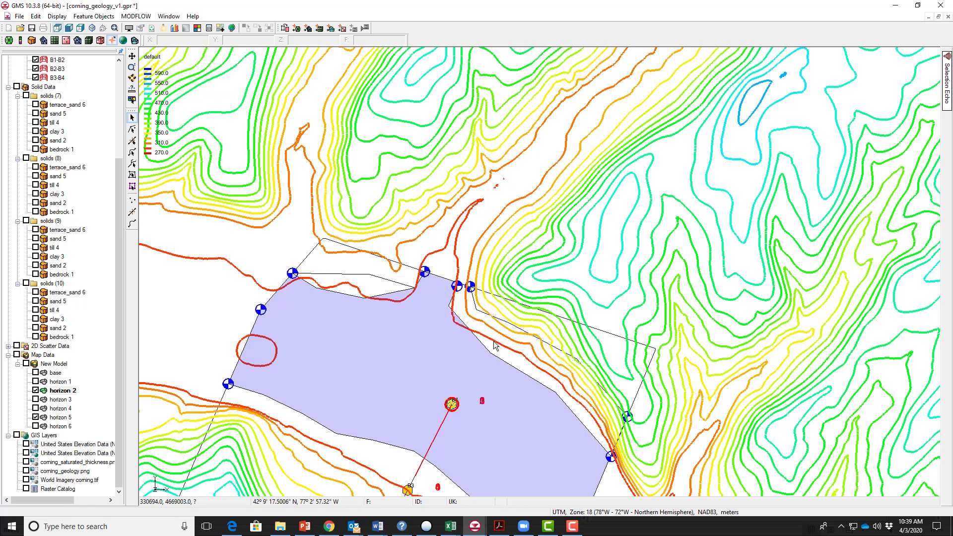
pyautogui.click(522, 333)
pyautogui.press('Delete')
pyautogui.click(387, 280)
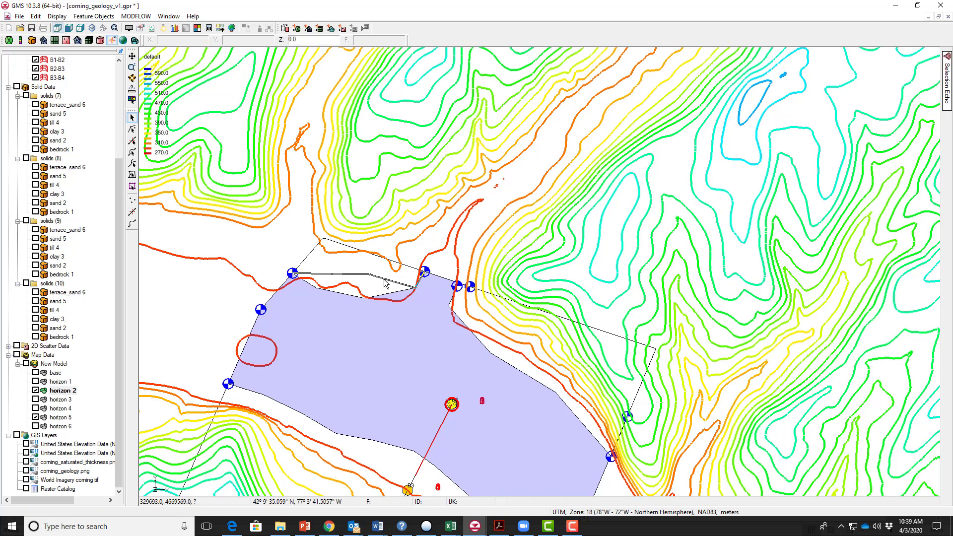
pyautogui.press('Delete')
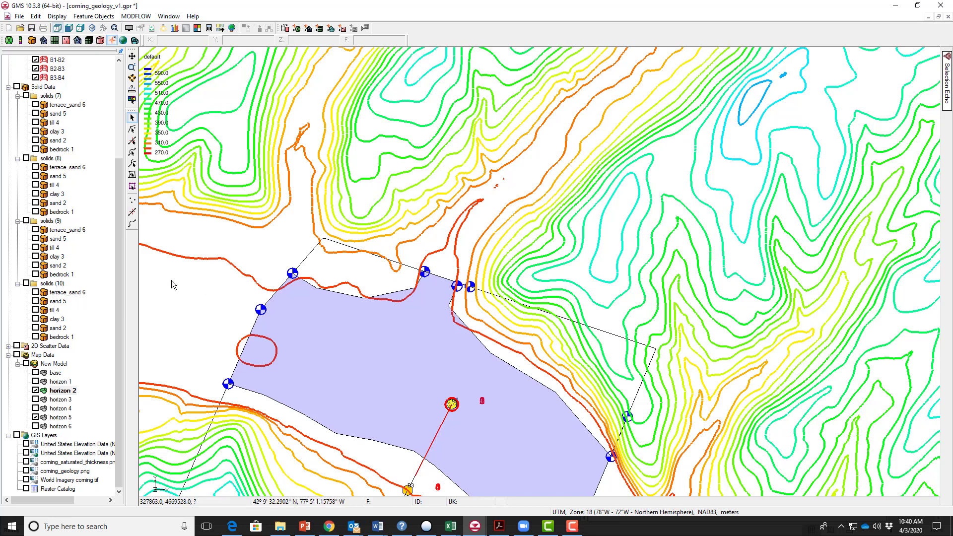
# - Build solids from the borehole horizons with the New Model conceptual model, tin (1) topo as top elevation and inverse distance weighting, in folder solids (11)
pyautogui.moveTo(119, 308); pyautogui.dragTo(119, 206)
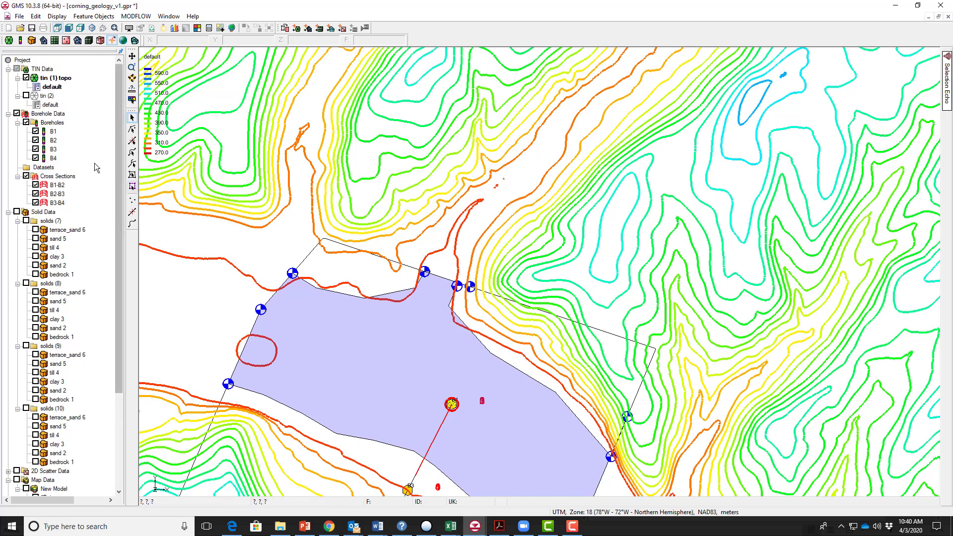
pyautogui.click(53, 123)
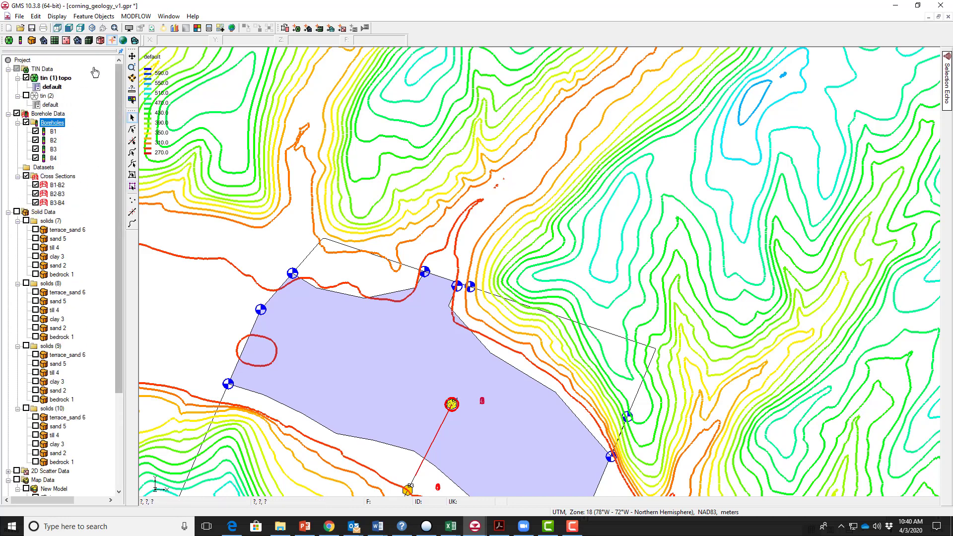
pyautogui.click(86, 17)
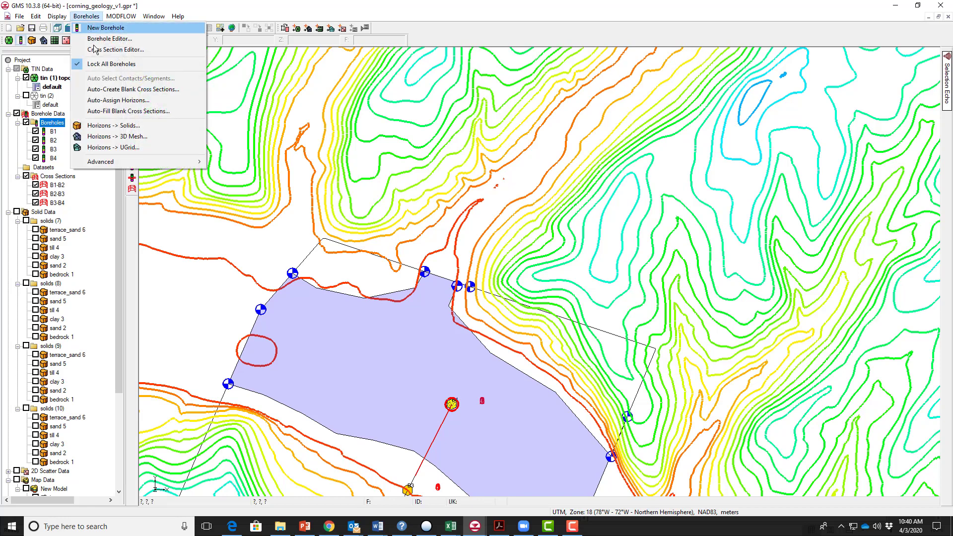
pyautogui.click(112, 126)
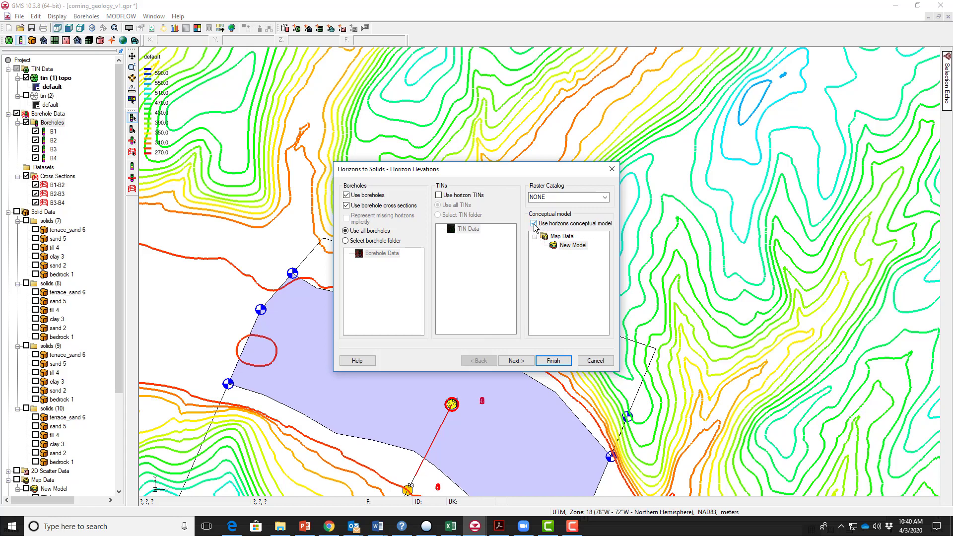
pyautogui.click(515, 360)
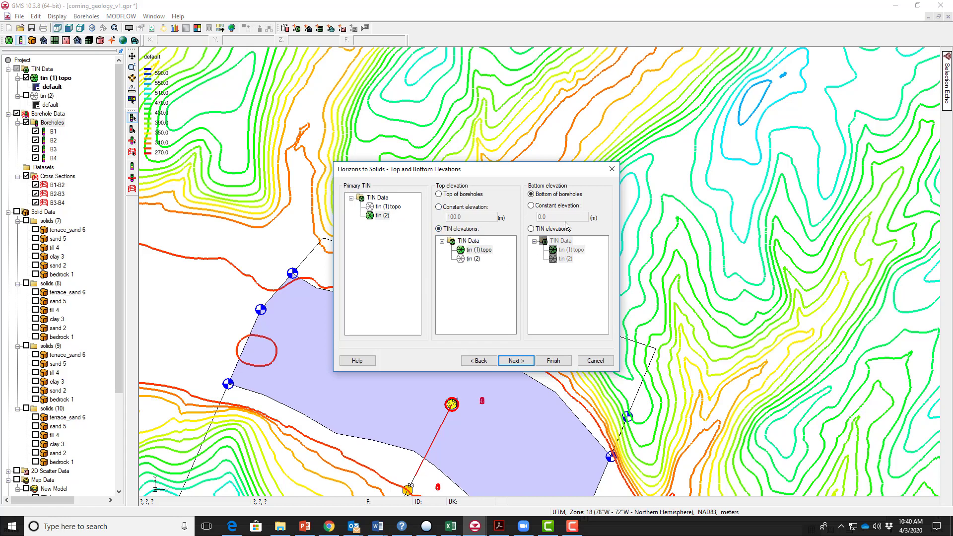
pyautogui.click(518, 365)
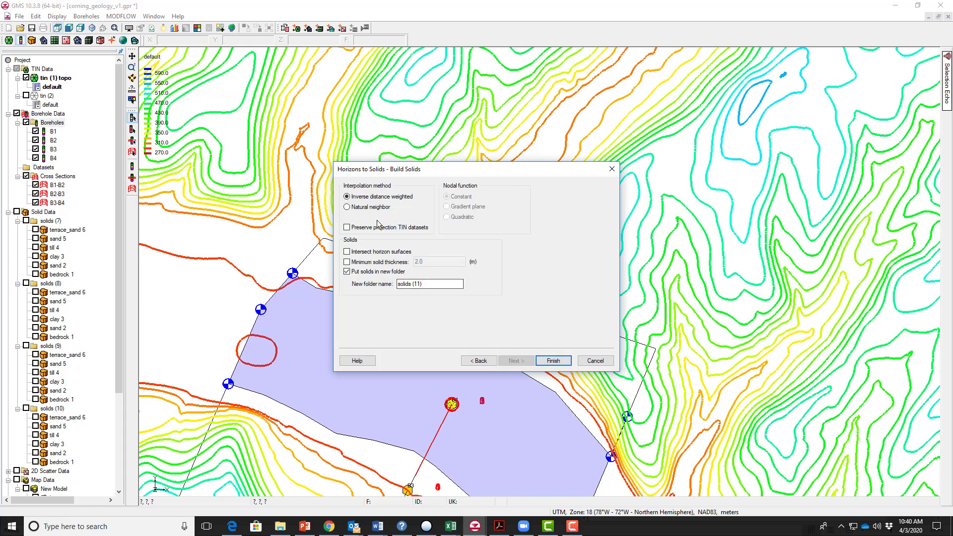
pyautogui.click(553, 360)
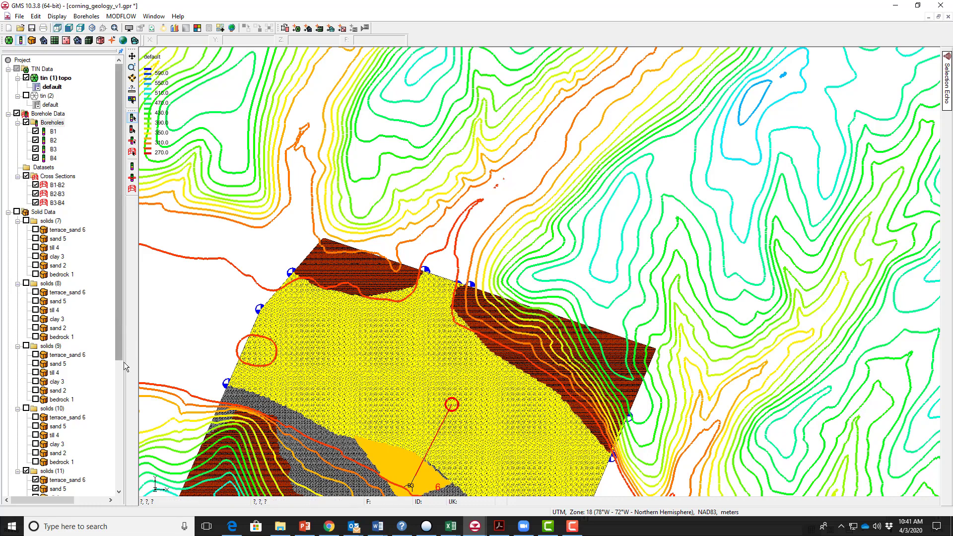
# - Examine the rebuilt solids from several 3D angles, comparing the sand and bedrock boundaries with the topographic contours
pyautogui.scroll(-5, 125, 367)
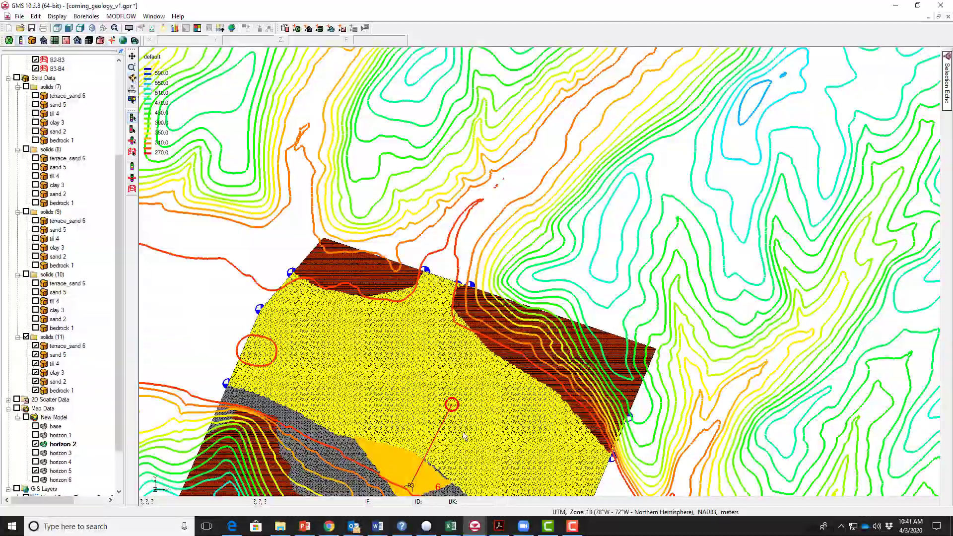
pyautogui.moveTo(512, 453); pyautogui.dragTo(441, 410)
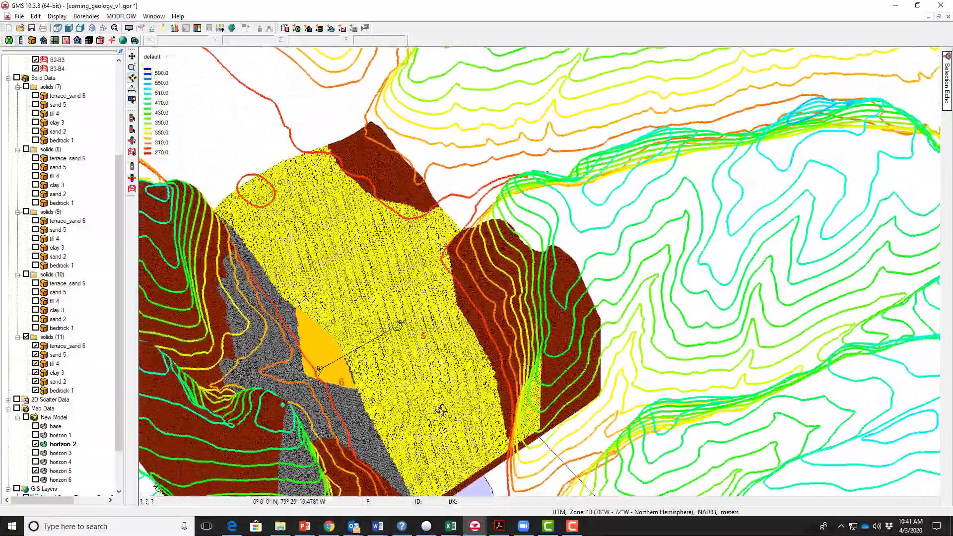
pyautogui.moveTo(452, 444); pyautogui.dragTo(590, 425)
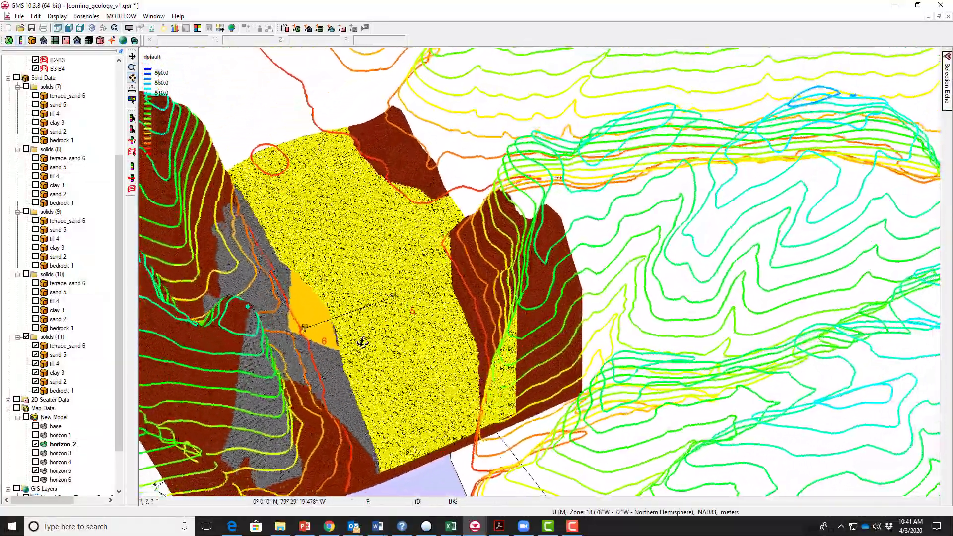
pyautogui.moveTo(363, 342); pyautogui.dragTo(356, 212)
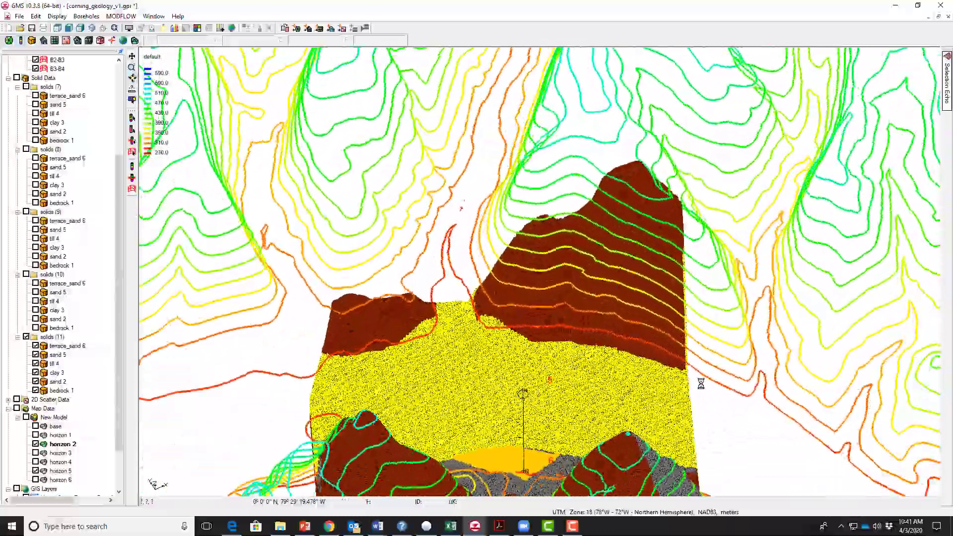
pyautogui.moveTo(701, 384); pyautogui.dragTo(572, 406)
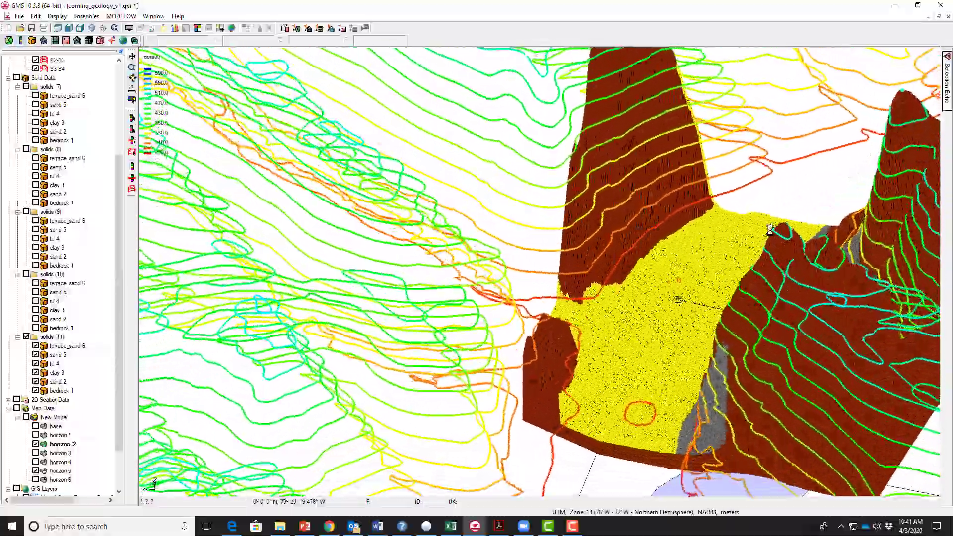
pyautogui.moveTo(769, 230); pyautogui.dragTo(757, 247)
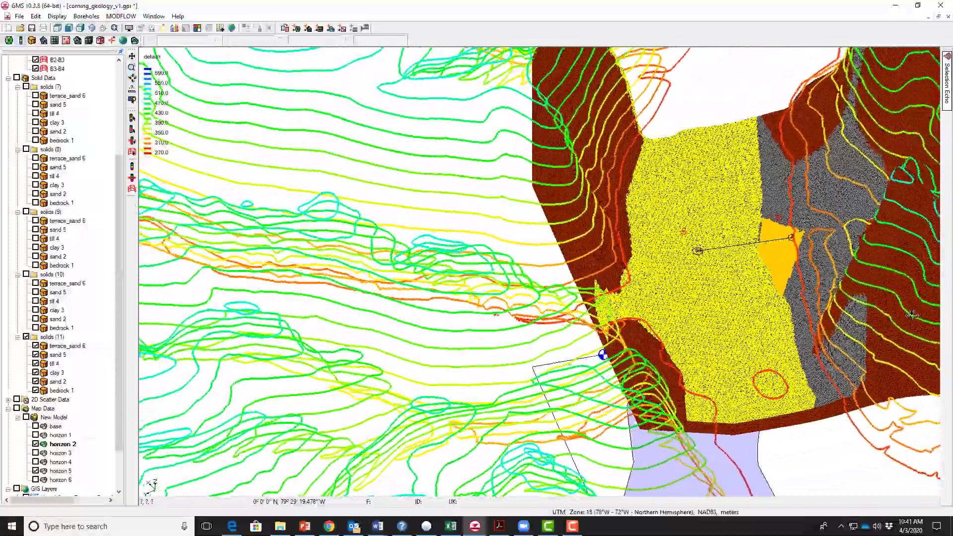
pyautogui.moveTo(912, 314); pyautogui.dragTo(919, 342)
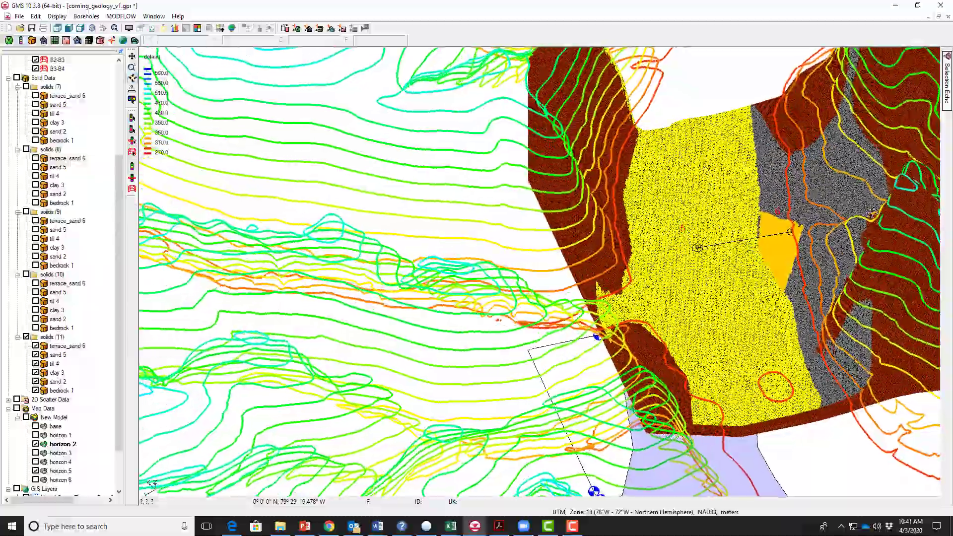
pyautogui.moveTo(593, 492); pyautogui.dragTo(382, 365)
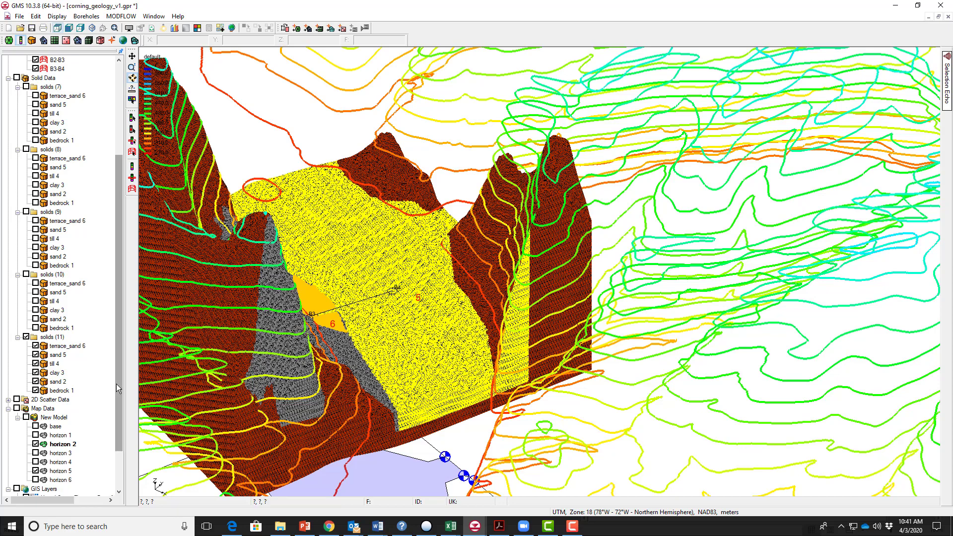
pyautogui.moveTo(117, 392); pyautogui.dragTo(121, 429)
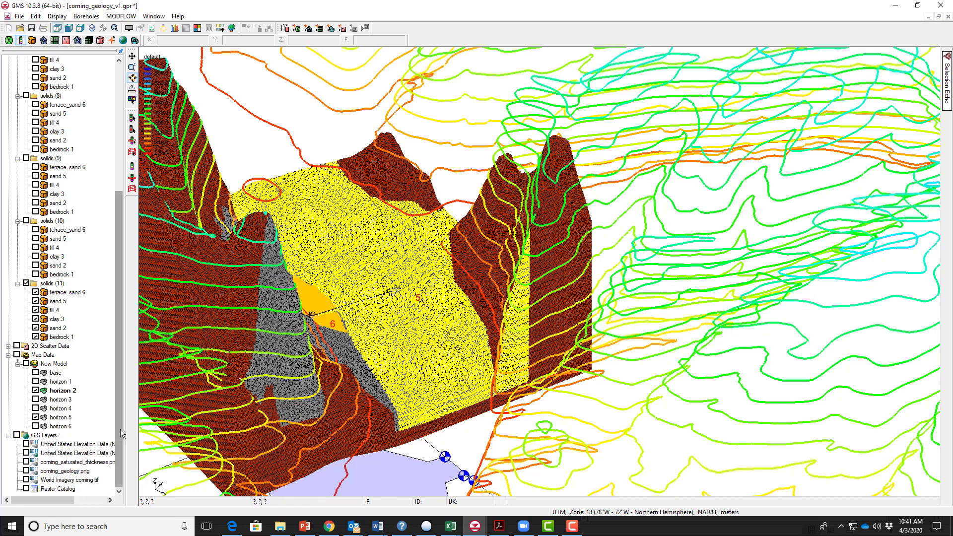